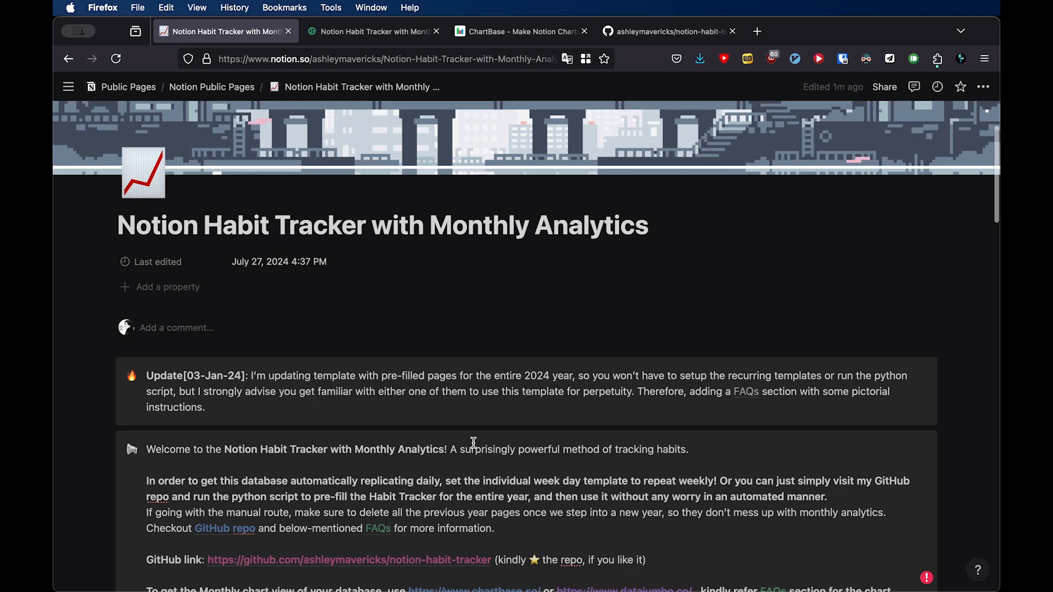
# Read through the template's introduction, setup notes and example goals down to the weekly habit cards.
pyautogui.scroll(-1, 474, 443)
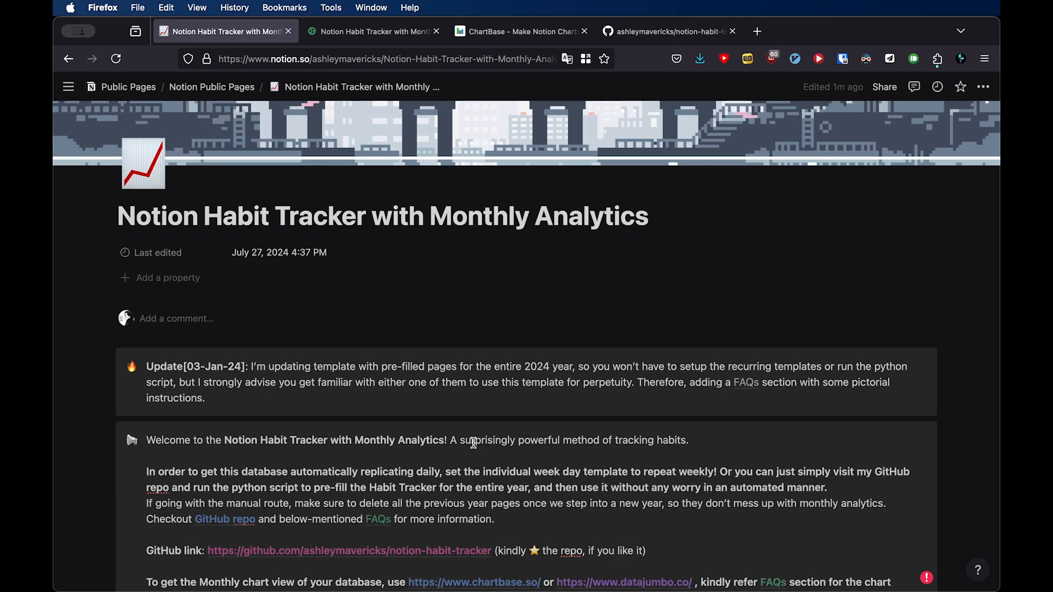
pyautogui.scroll(-3, 474, 443)
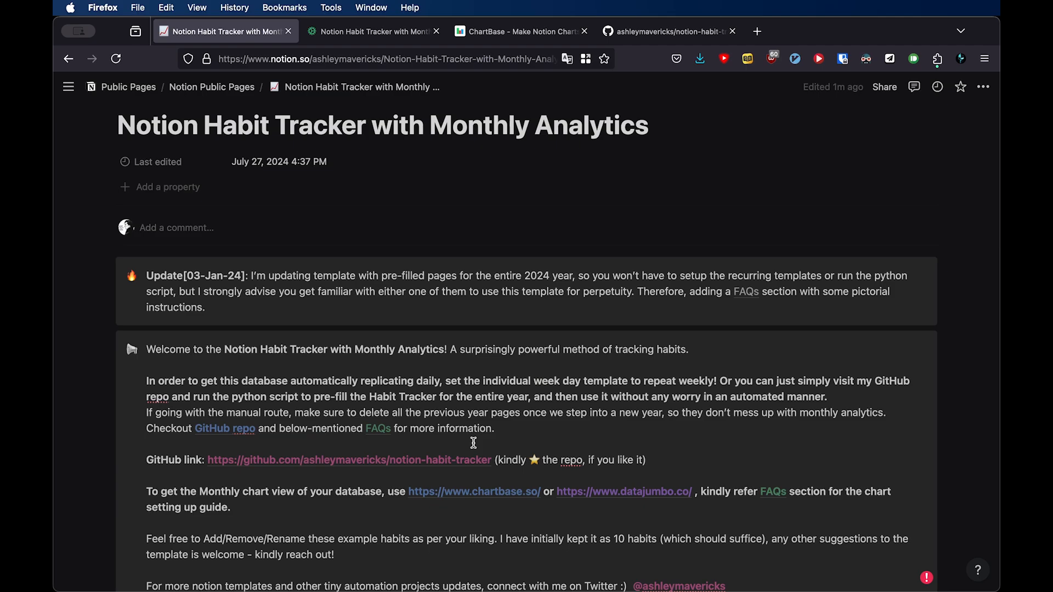
pyautogui.scroll(-1, 474, 443)
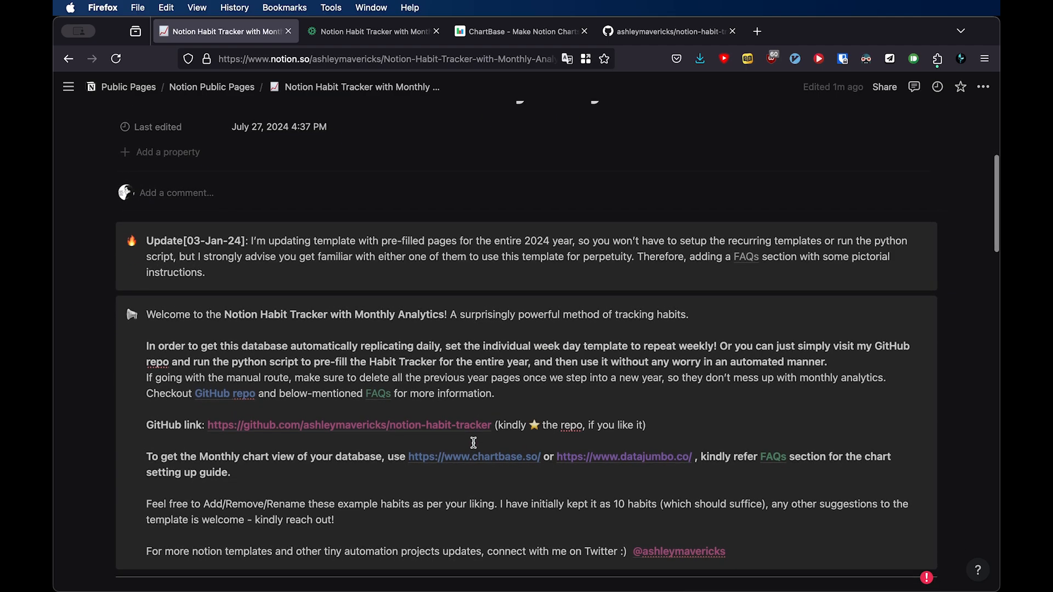
pyautogui.scroll(-2, 474, 444)
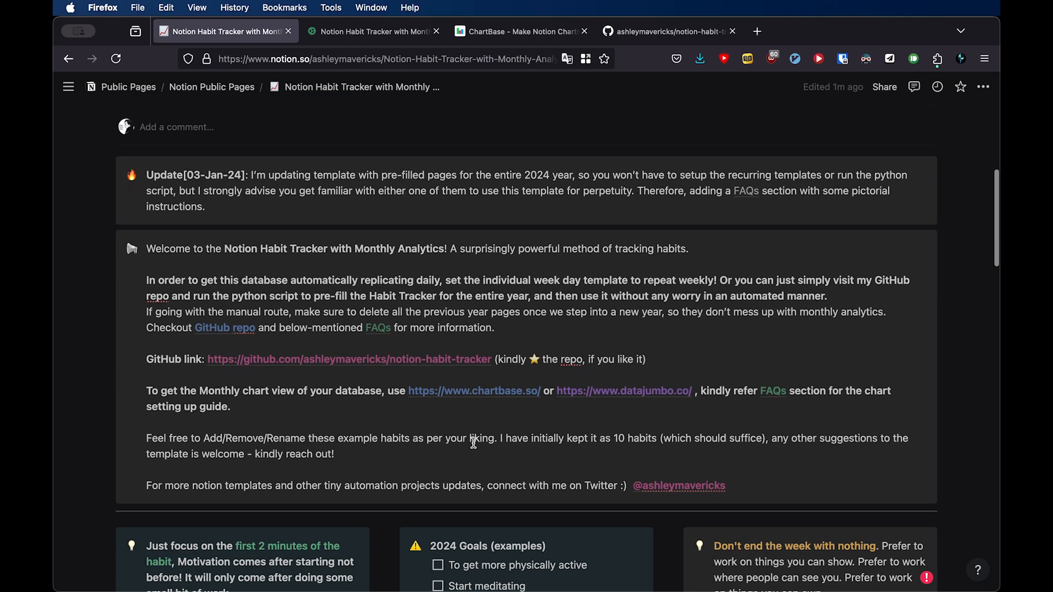
pyautogui.scroll(-3, 474, 443)
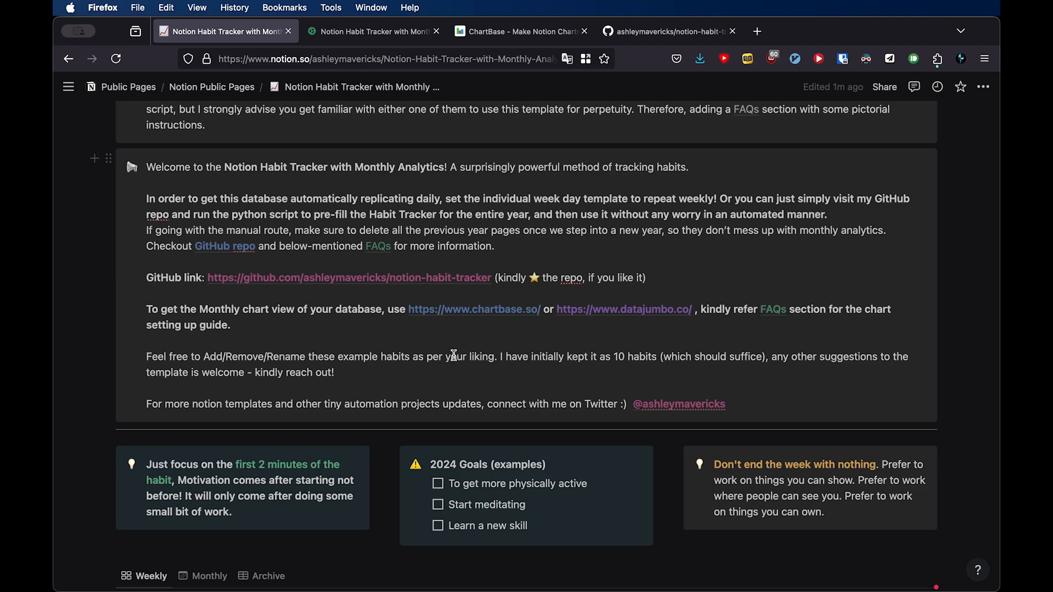
pyautogui.scroll(-1, 455, 355)
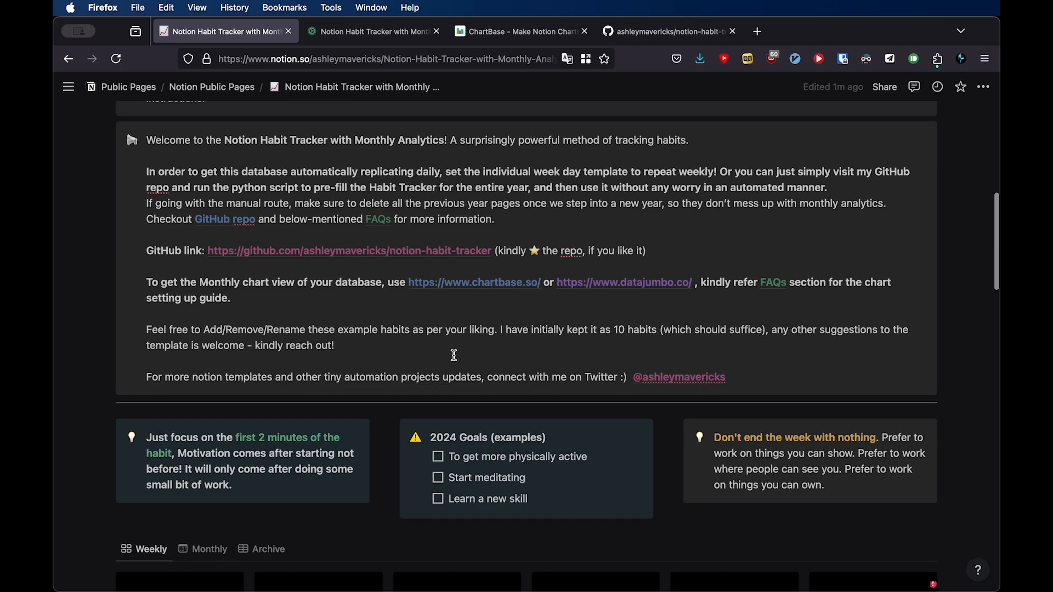
pyautogui.scroll(-10, 454, 355)
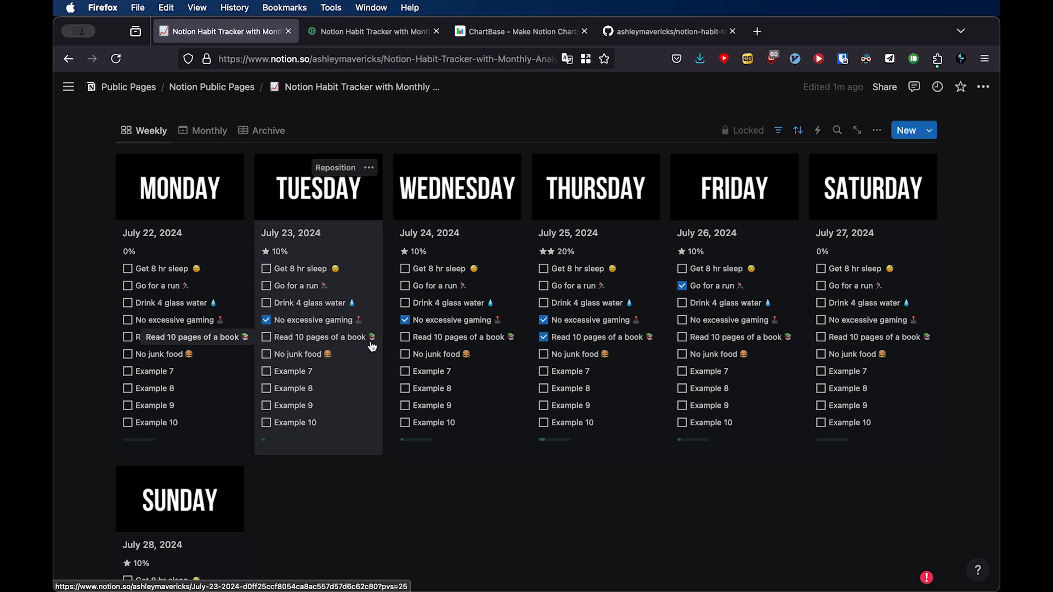
pyautogui.scroll(-1, 372, 345)
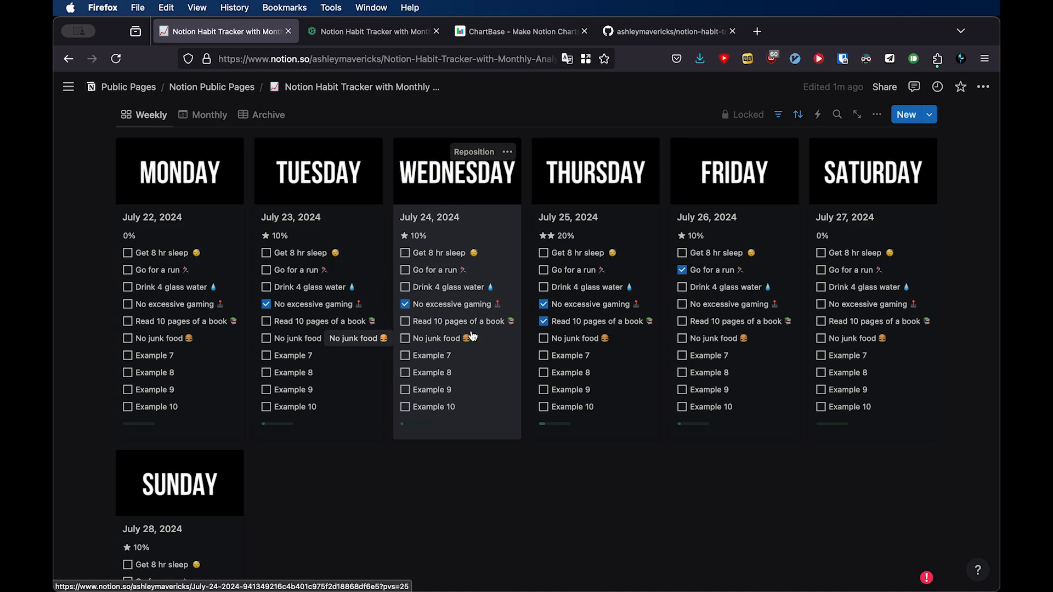
# Mark Get 8 hr sleep as done for Wednesday, and Get 8 hr sleep, Go for a run and No excessive gaming for Monday.
pyautogui.click(406, 255)
pyautogui.click(130, 255)
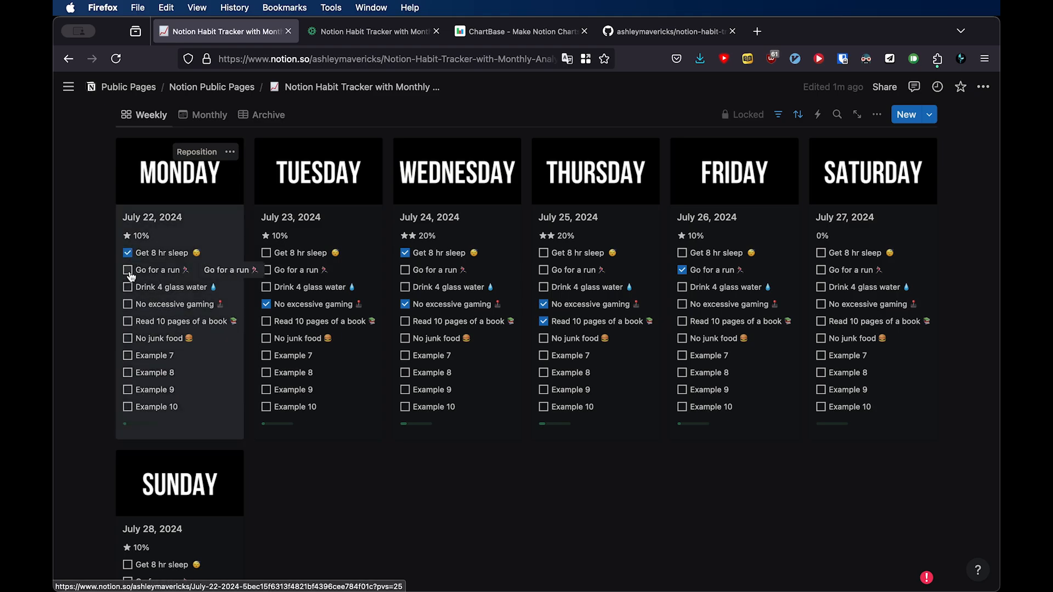
pyautogui.click(128, 271)
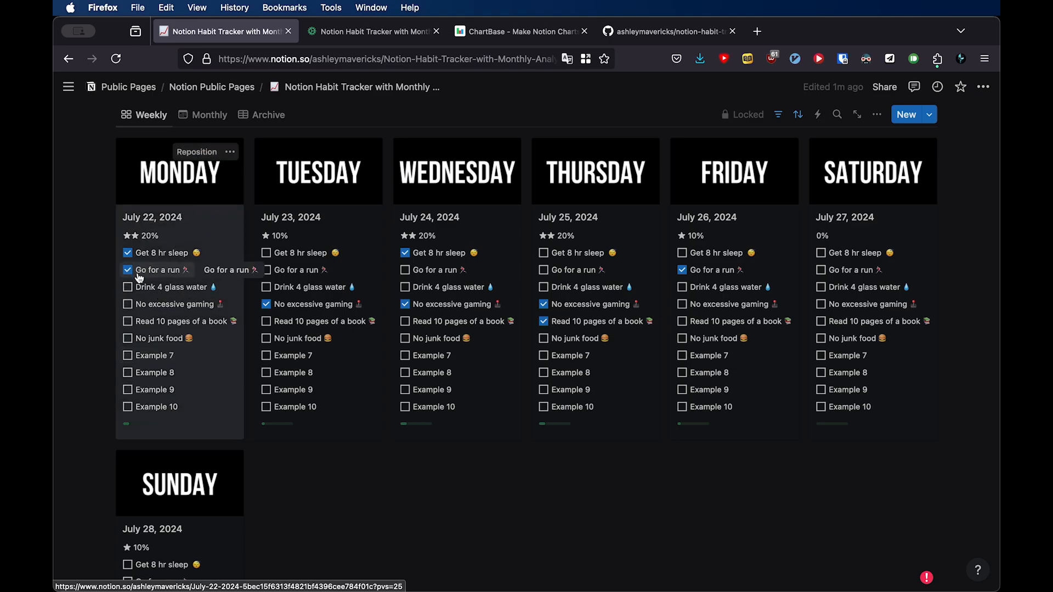
pyautogui.click(128, 305)
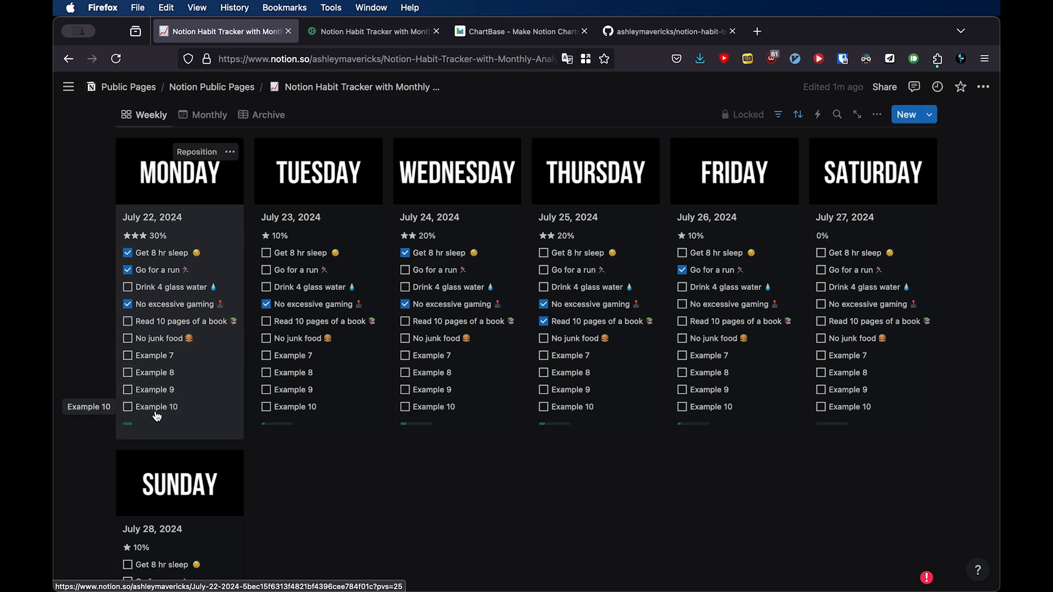
# Open Monday's July 22, 2024 page, review its habit properties and close it.
pyautogui.click(199, 356)
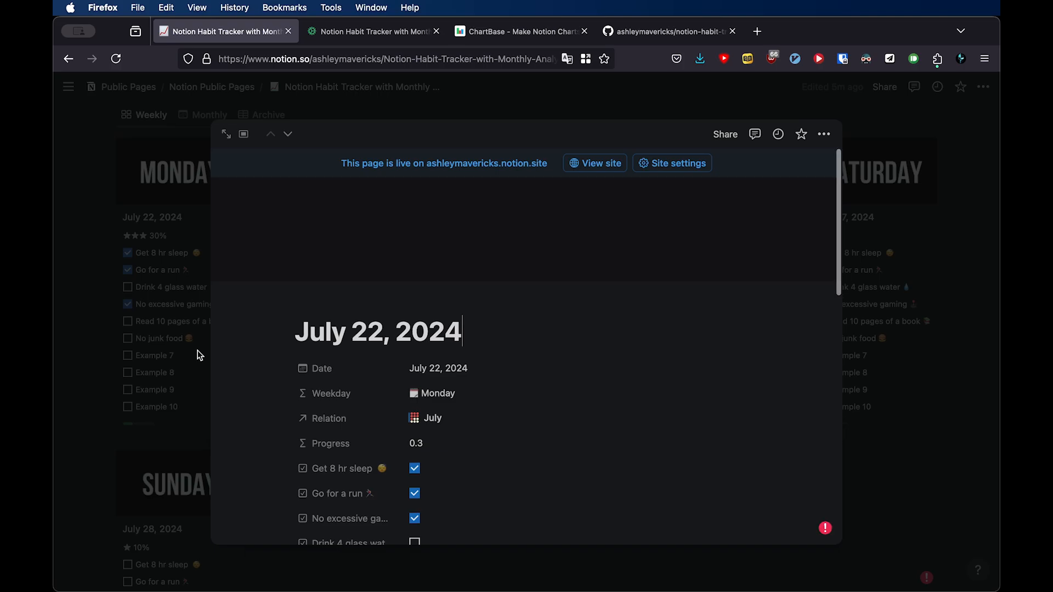
pyautogui.scroll(-5, 545, 356)
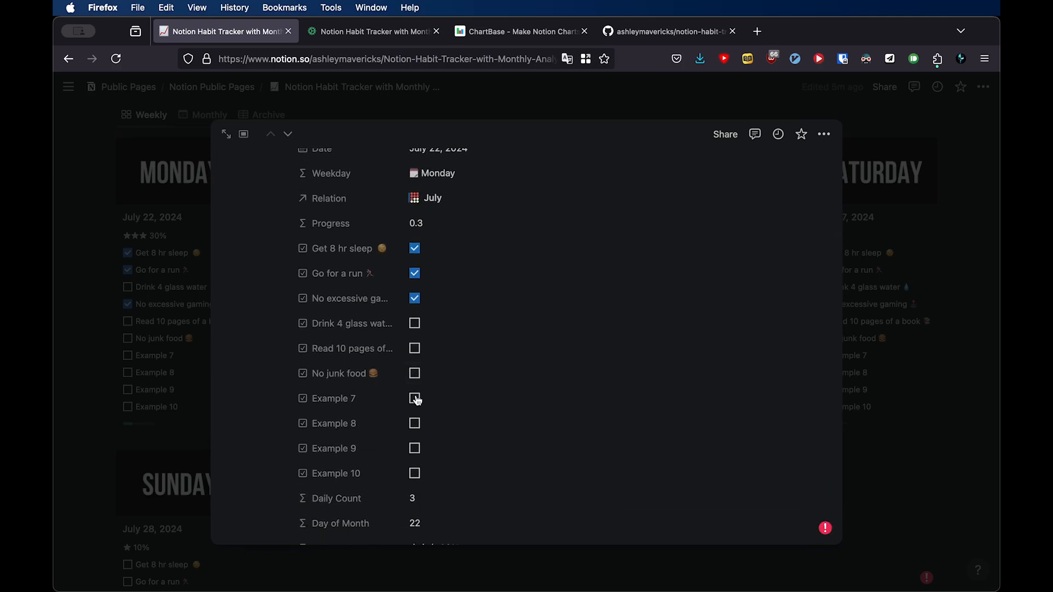
pyautogui.scroll(5, 417, 400)
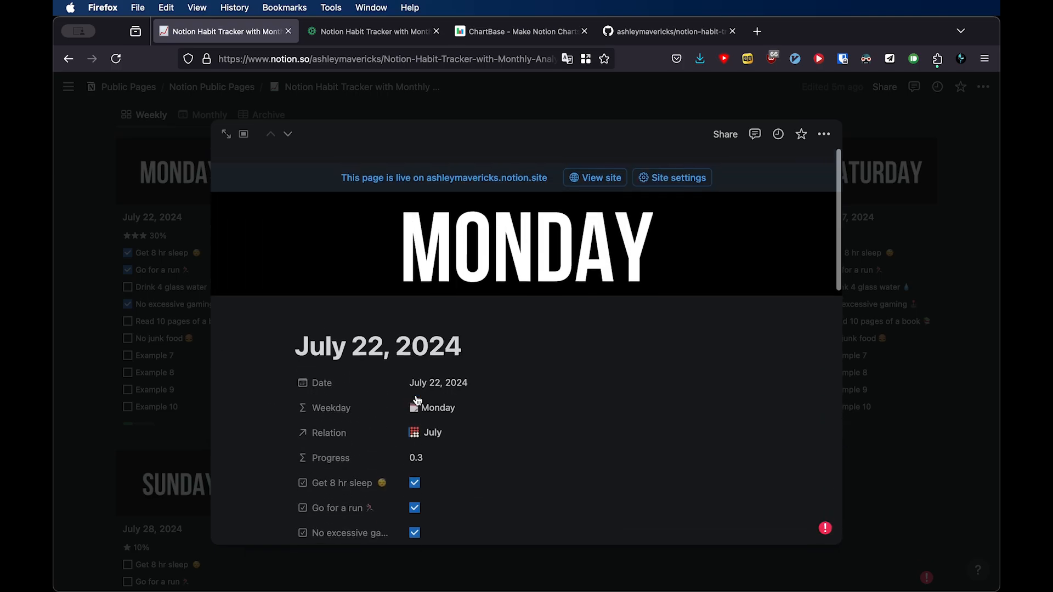
pyautogui.click(863, 286)
# Unlock the weekly habit database for editing.
pyautogui.click(984, 86)
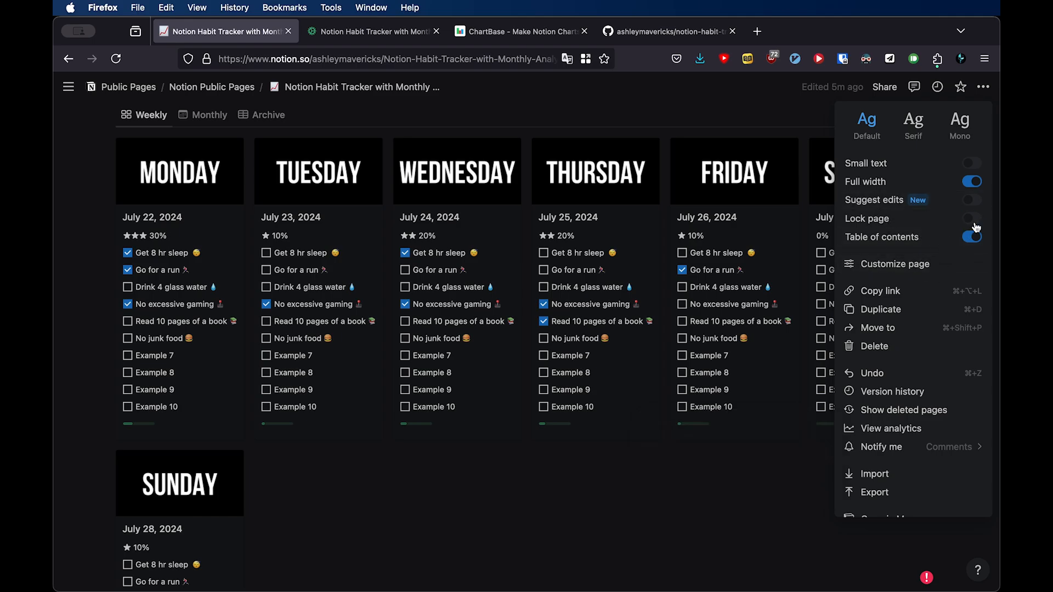
pyautogui.click(274, 436)
pyautogui.scroll(6, 275, 435)
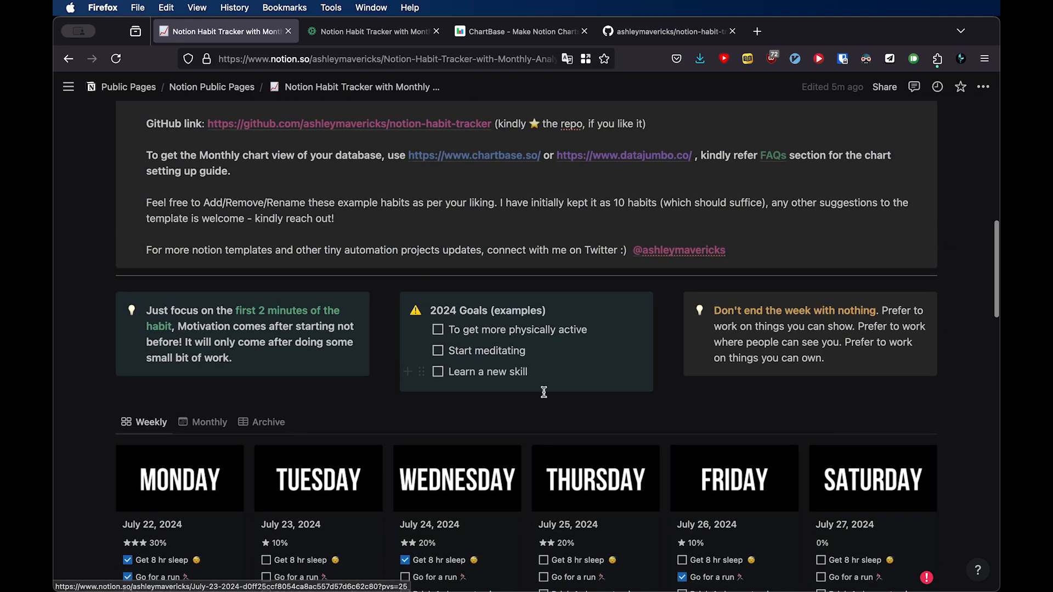
pyautogui.click(753, 427)
pyautogui.scroll(-6, 713, 431)
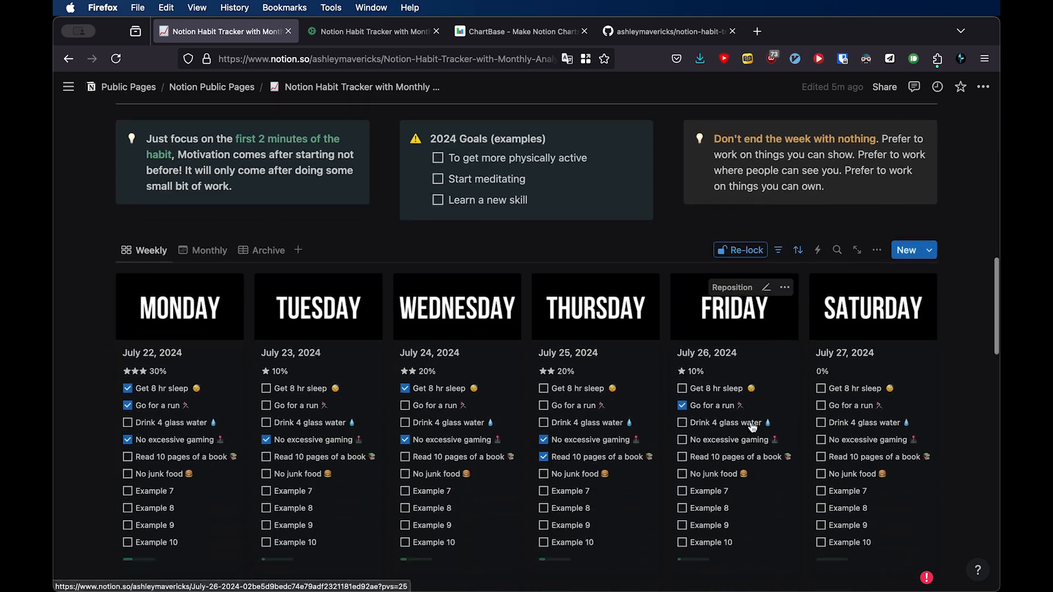
# Open Monday's July 22 page and rename the Example 7 property as "Go for swimming".
pyautogui.click(191, 380)
pyautogui.scroll(-5, 383, 449)
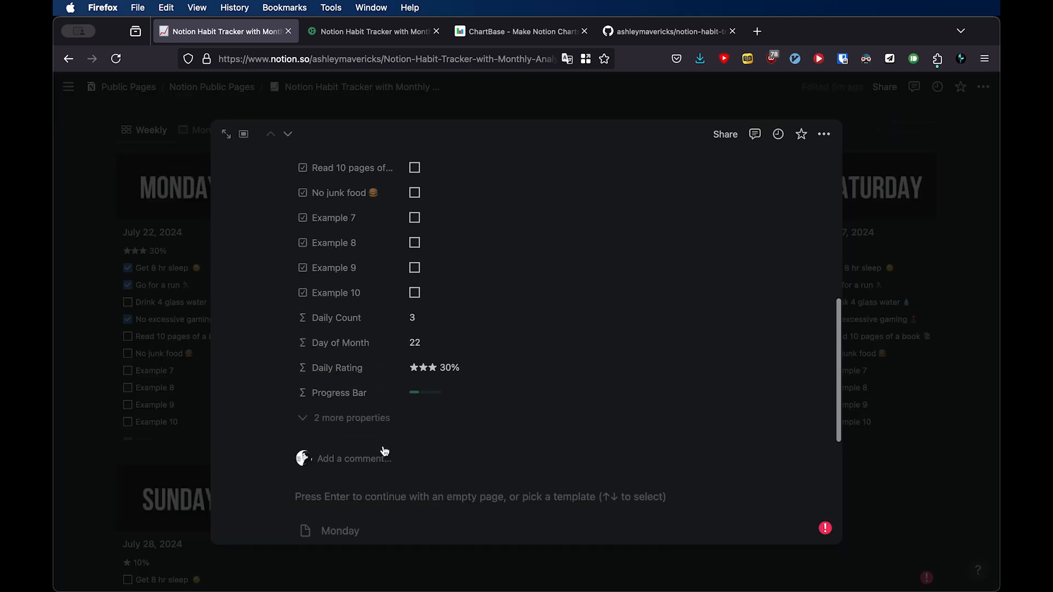
pyautogui.scroll(1, 327, 210)
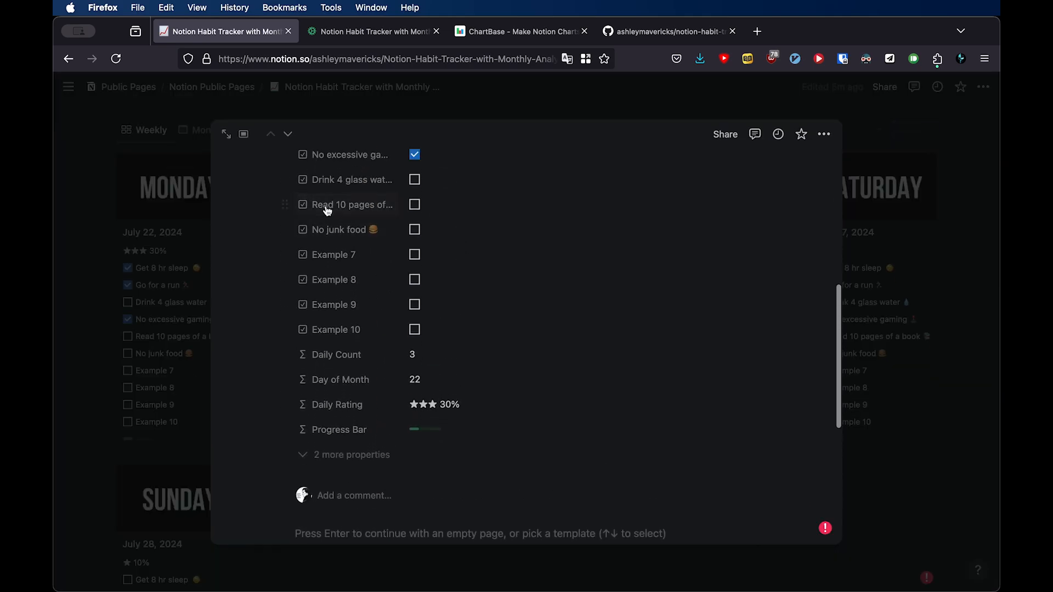
pyautogui.click(341, 266)
pyautogui.click(348, 282)
pyautogui.write('Go for')
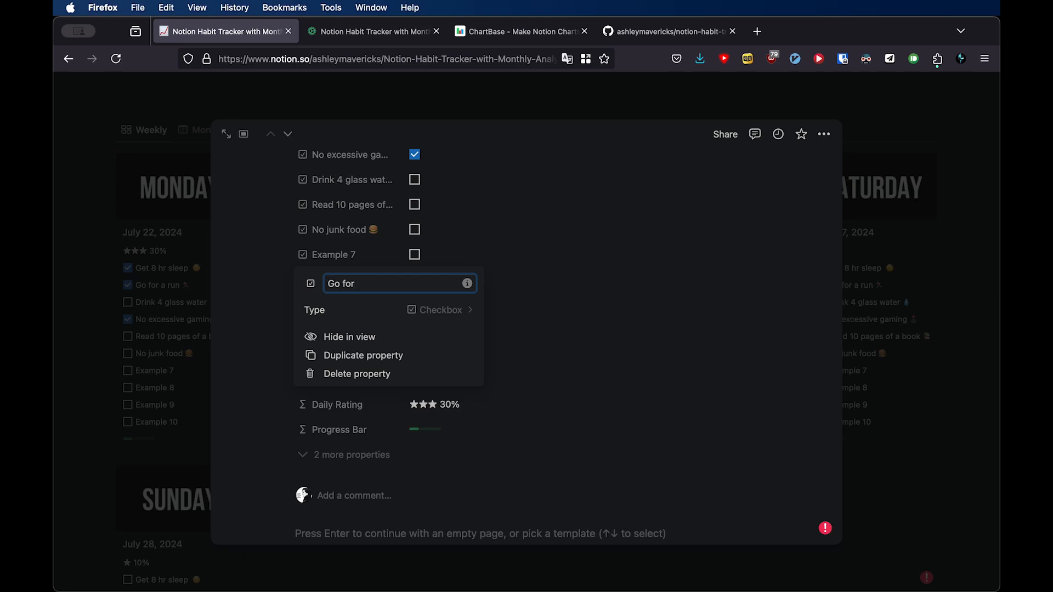
pyautogui.write(' swimming')
pyautogui.press('Return')
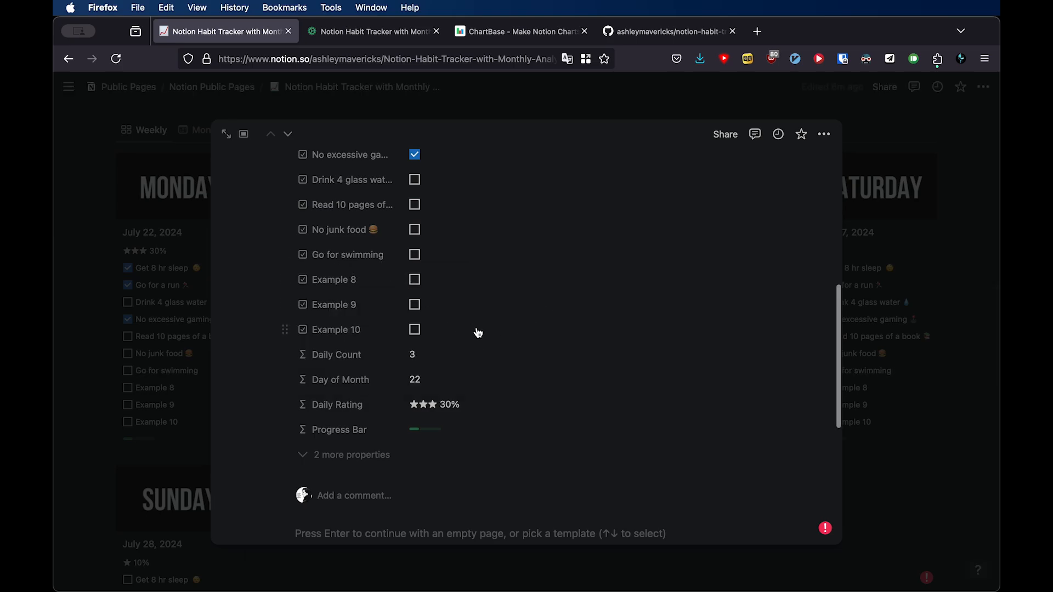
# Mark Go for swimming and Read 10 pages of a book as done on the July 22 page and close it.
pyautogui.scroll(1, 477, 333)
pyautogui.click(414, 289)
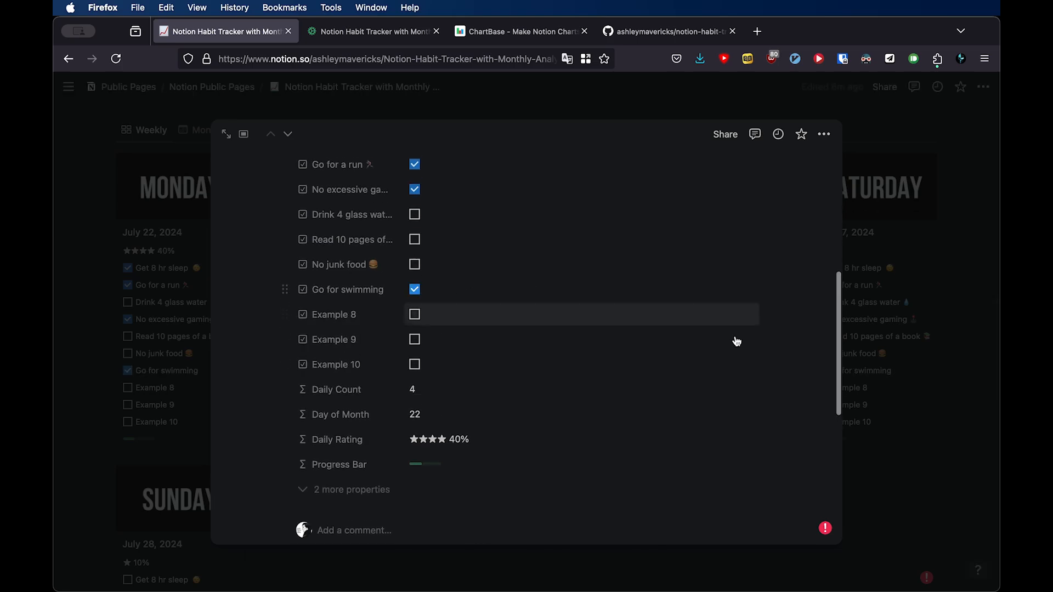
pyautogui.scroll(2, 521, 449)
pyautogui.scroll(3, 522, 449)
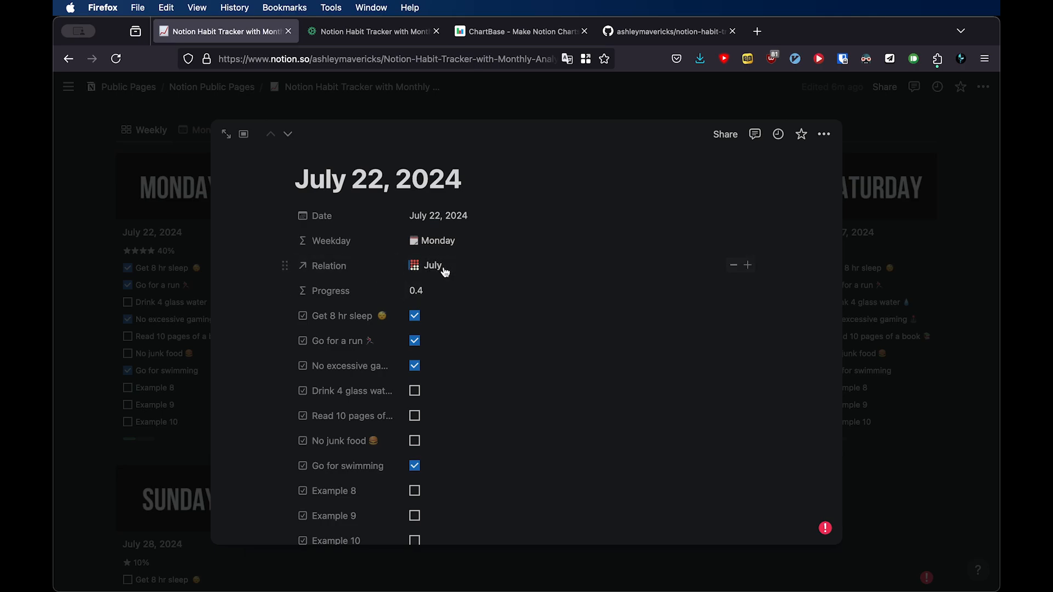
pyautogui.scroll(-3, 433, 373)
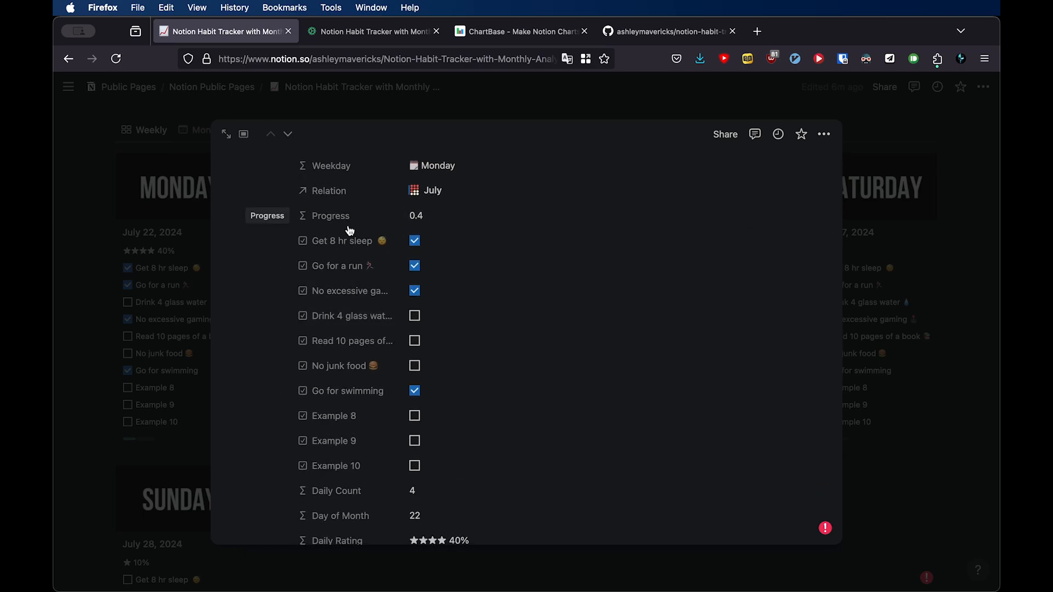
pyautogui.click(415, 351)
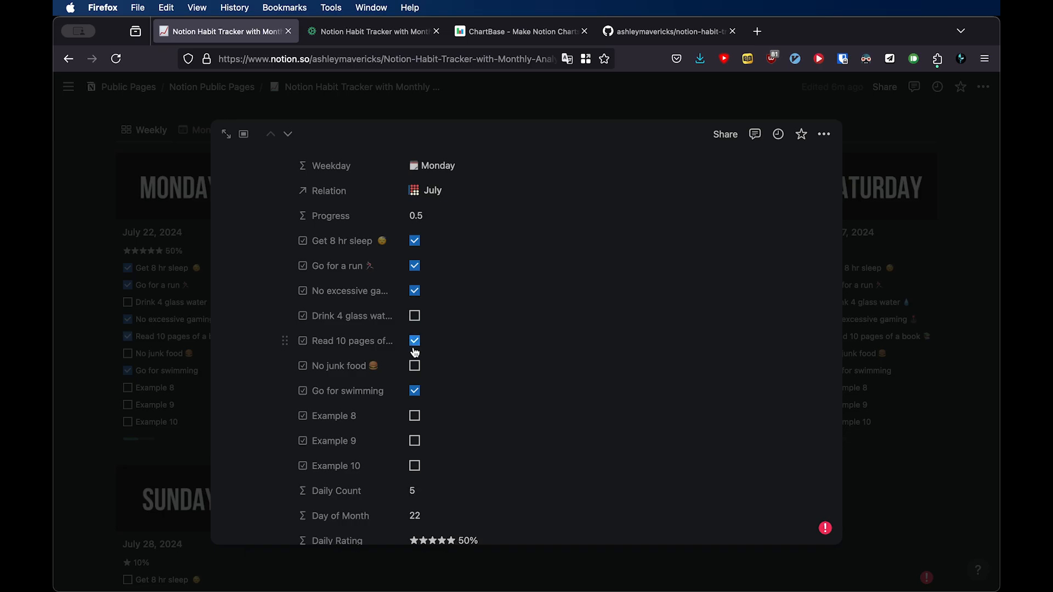
pyautogui.scroll(-4, 415, 352)
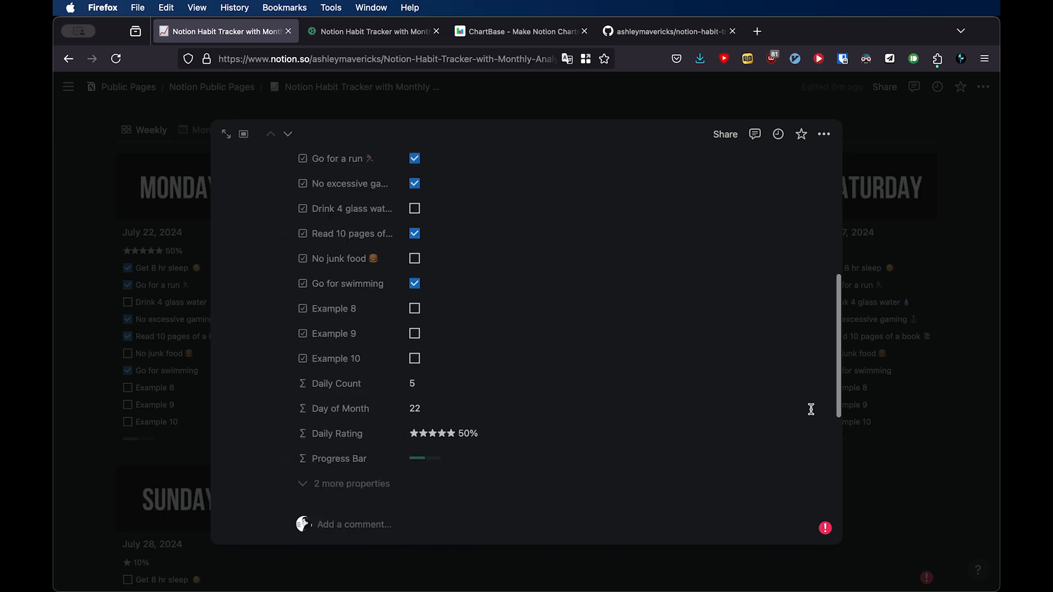
pyautogui.click(942, 443)
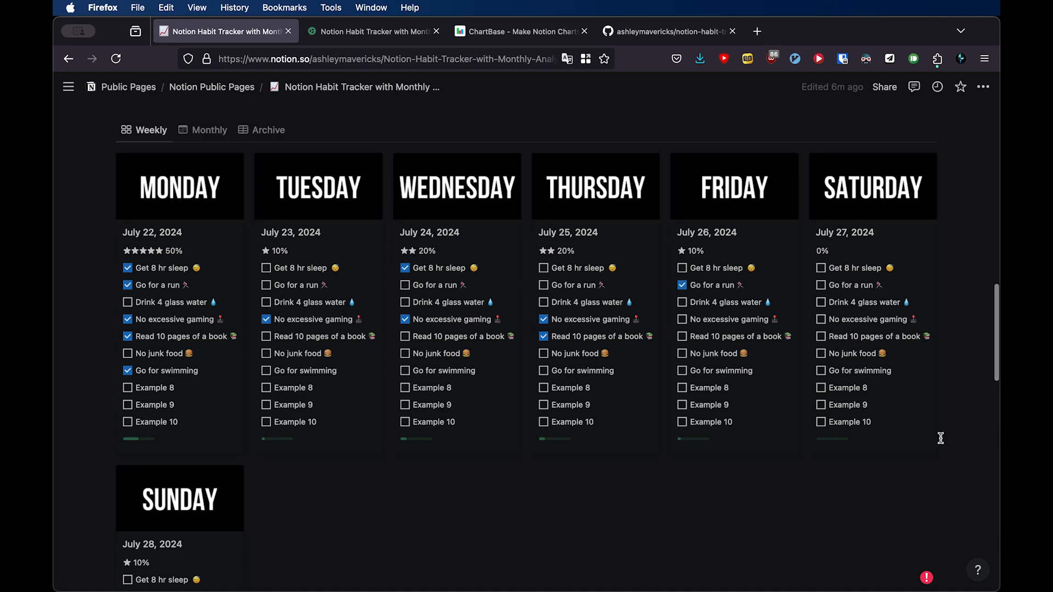
# Refresh the Habits (Public) chart below the weekly cards and examine its daily bars.
pyautogui.scroll(-5, 941, 439)
pyautogui.scroll(-3, 941, 438)
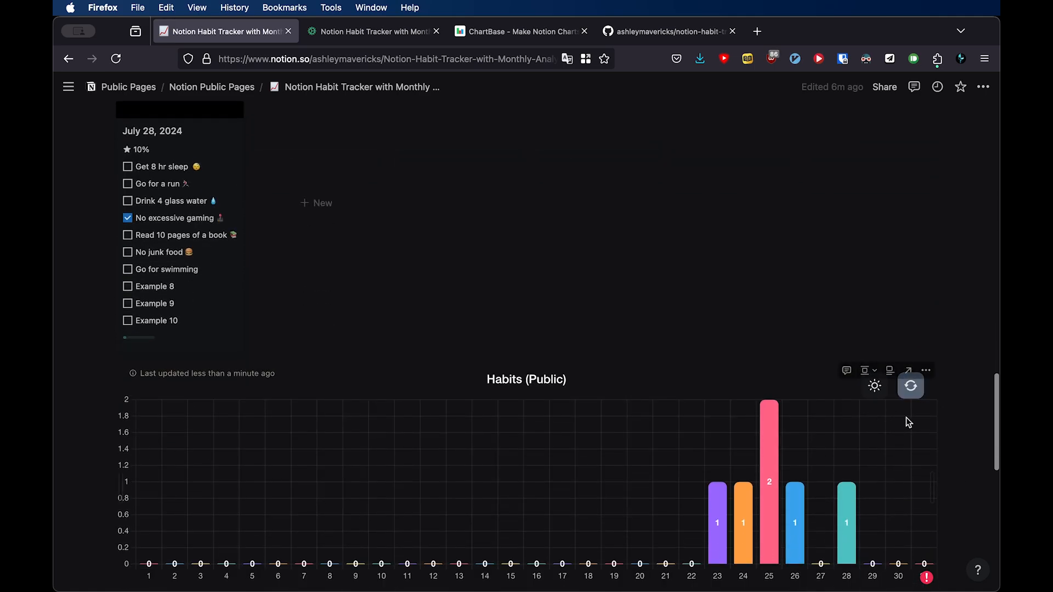
pyautogui.click(911, 387)
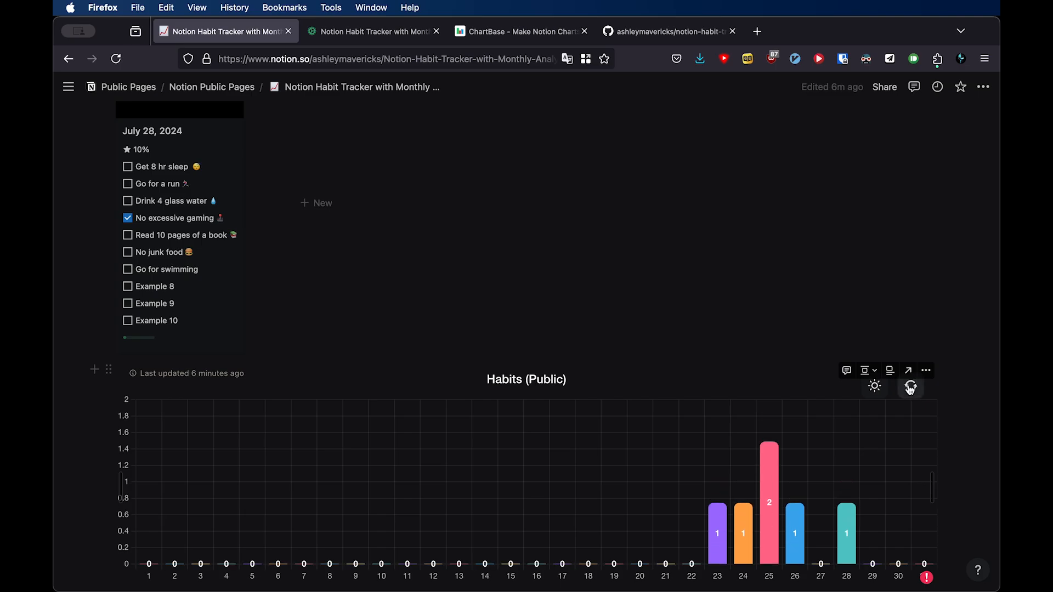
pyautogui.scroll(-3, 755, 432)
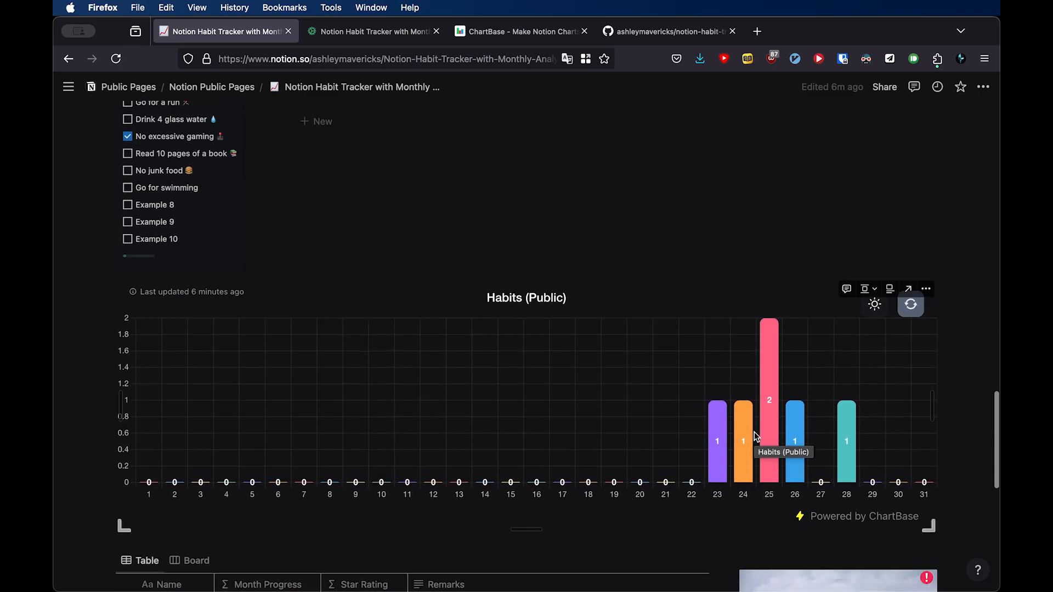
pyautogui.scroll(5, 743, 432)
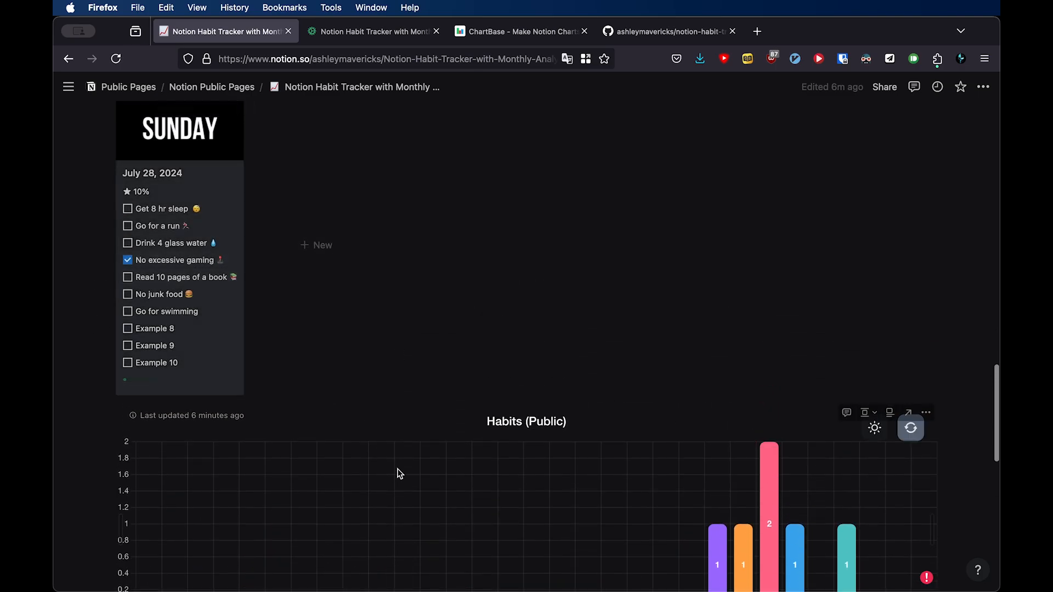
pyautogui.scroll(-3, 397, 470)
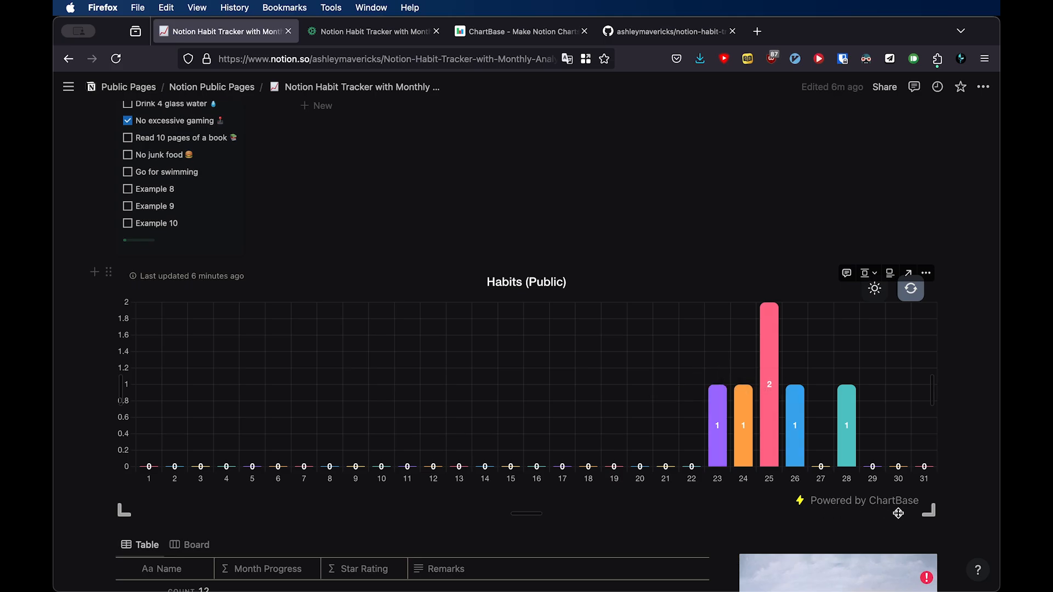
# Review the monthly table's progress, star rating and remarks columns and return to the weekly cards.
pyautogui.scroll(-5, 717, 423)
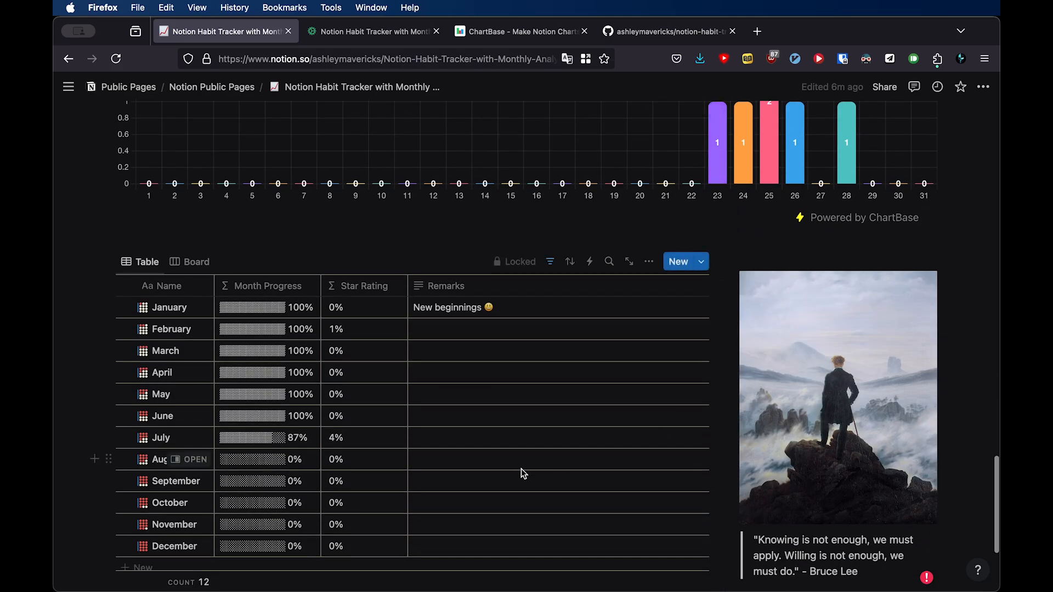
pyautogui.scroll(-3, 521, 474)
pyautogui.scroll(2, 358, 385)
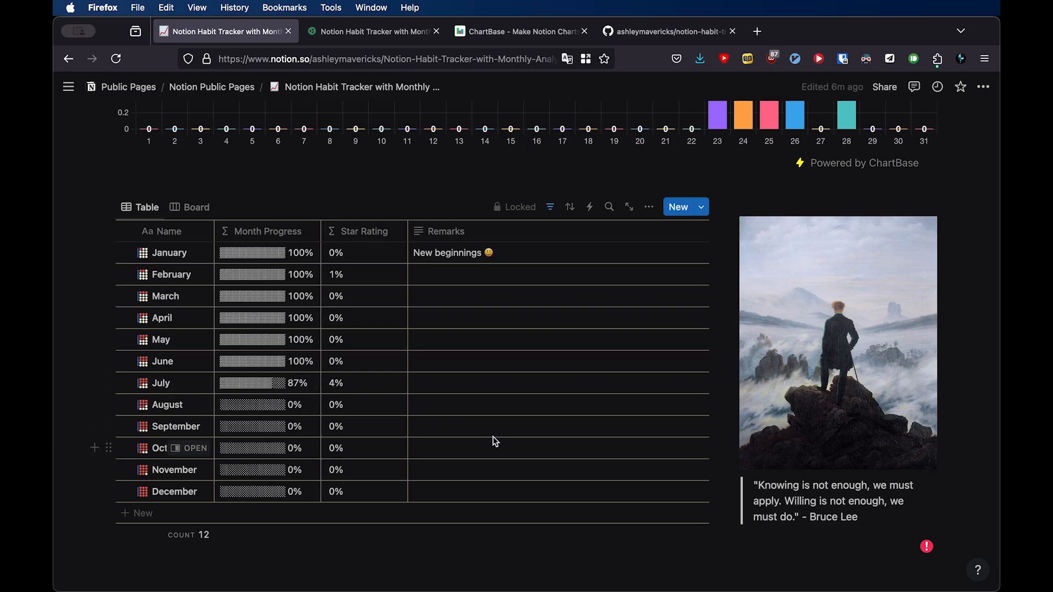
pyautogui.scroll(20, 663, 426)
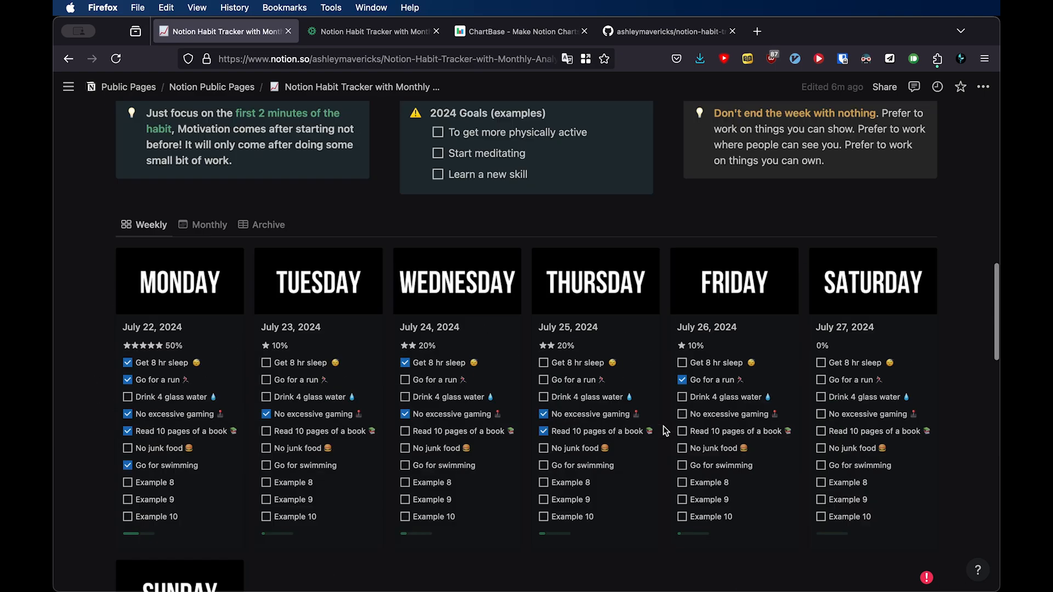
# Read the update note and the welcome instructions on automation, chart setup and habit editing at the beginning of the template page.
pyautogui.scroll(-4, 664, 425)
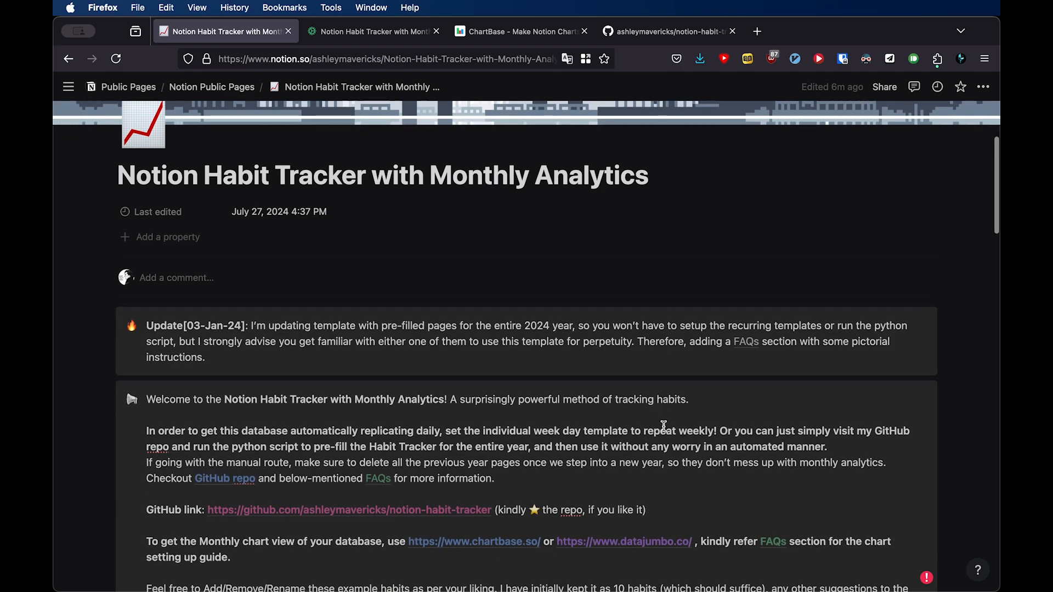
pyautogui.scroll(-1, 664, 426)
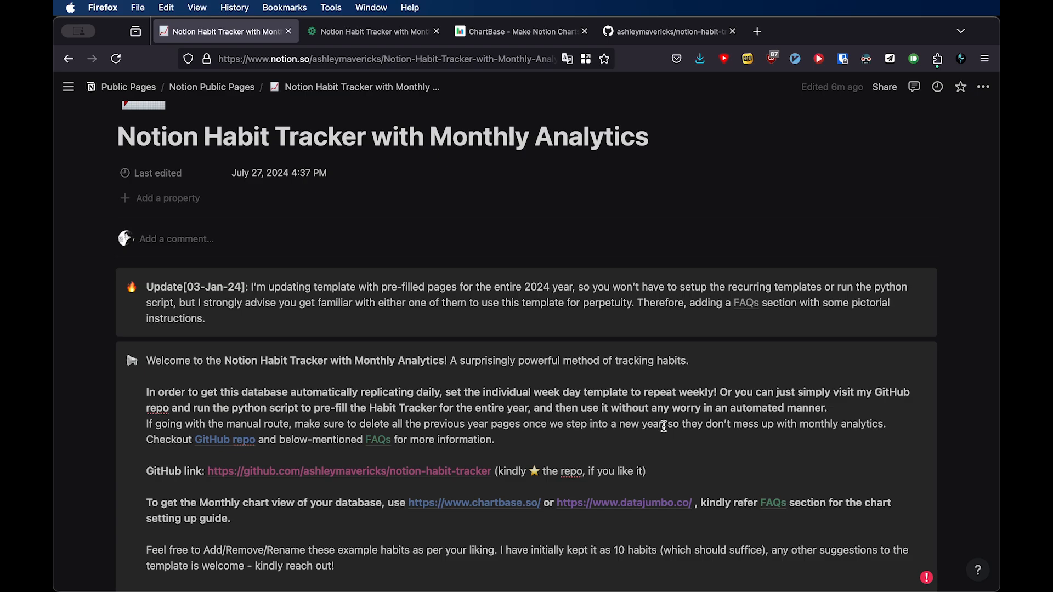
pyautogui.scroll(-1, 664, 426)
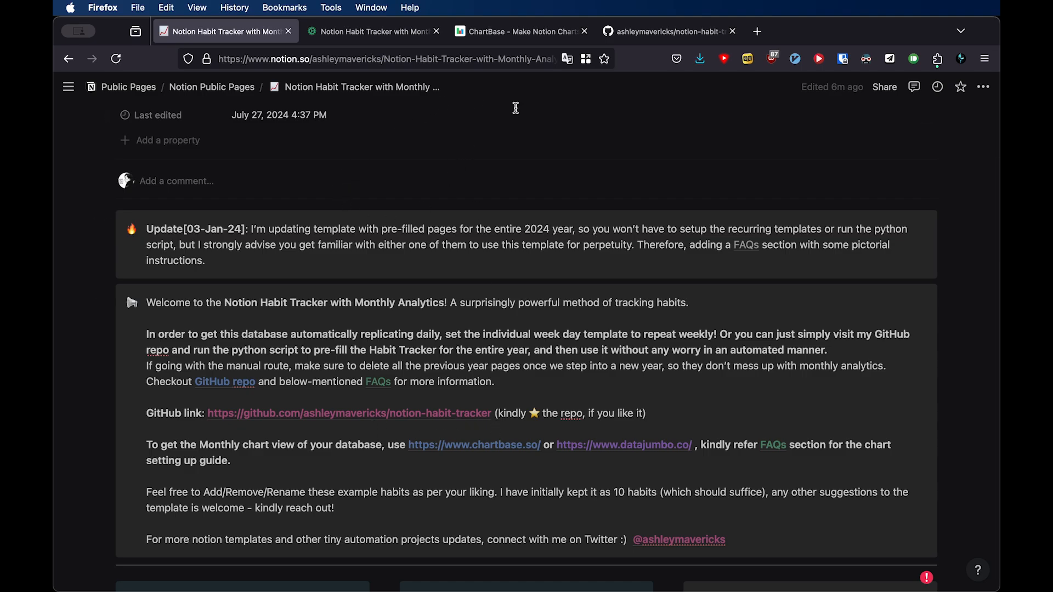
pyautogui.scroll(-3, 470, 169)
pyautogui.scroll(8, 470, 173)
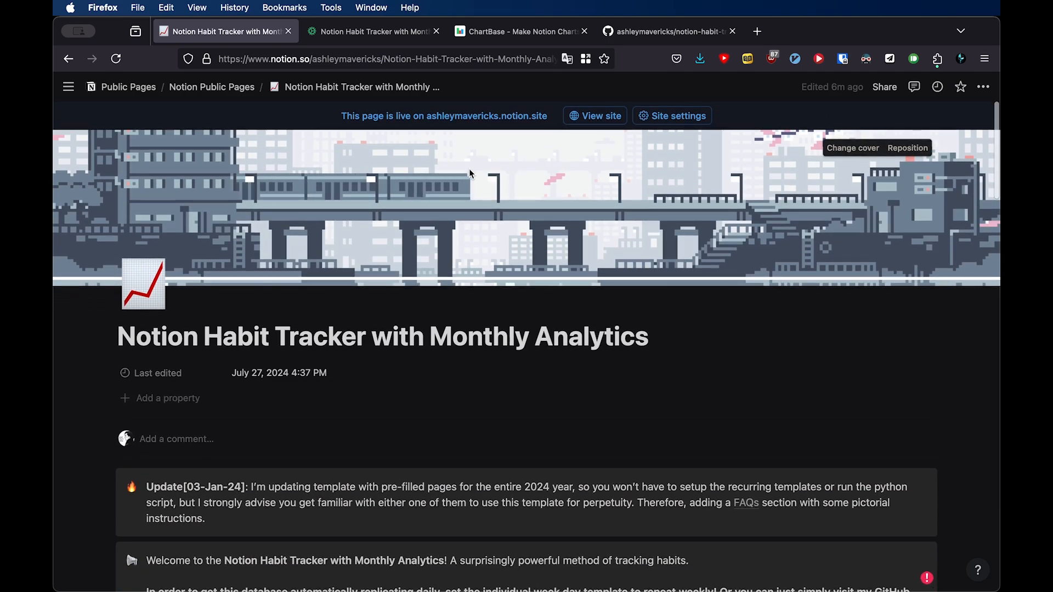
pyautogui.scroll(-2, 484, 249)
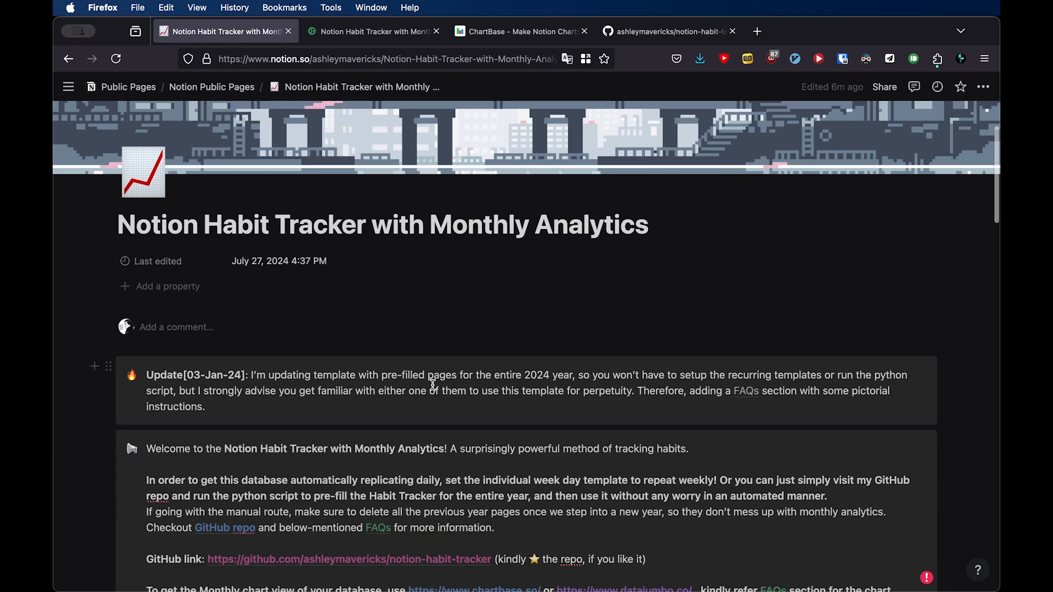
pyautogui.scroll(1, 433, 385)
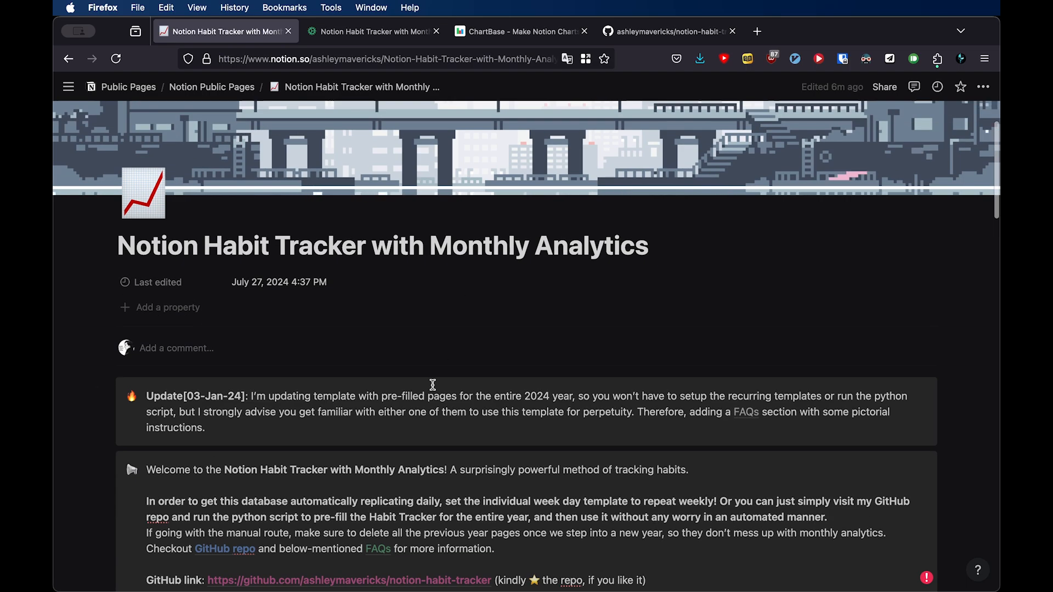
pyautogui.scroll(-10, 789, 323)
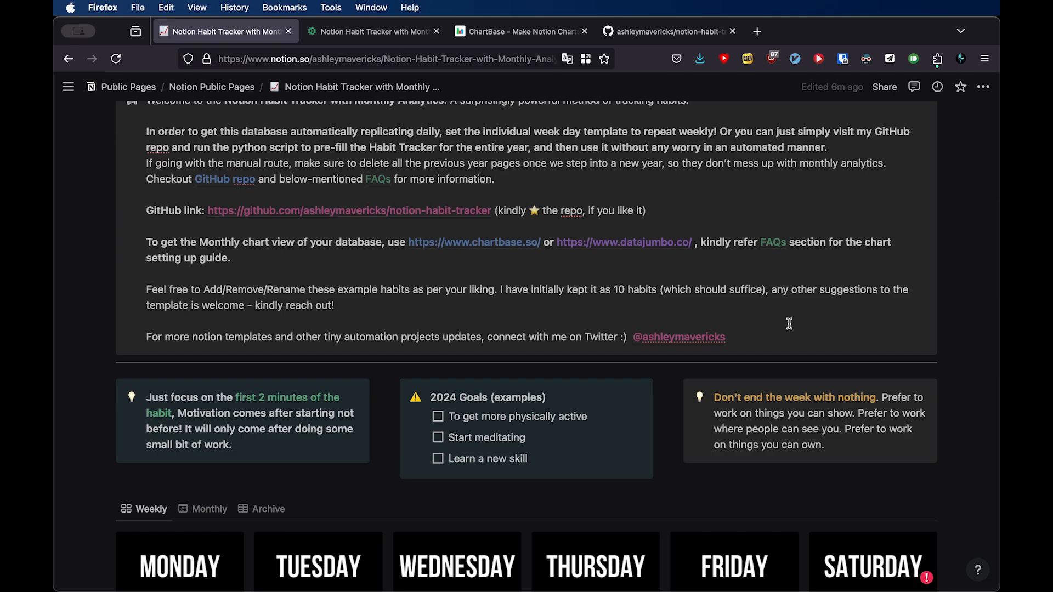
# Look over the weekly habit cards and the Habits (Public) chart beneath them.
pyautogui.scroll(-15, 790, 324)
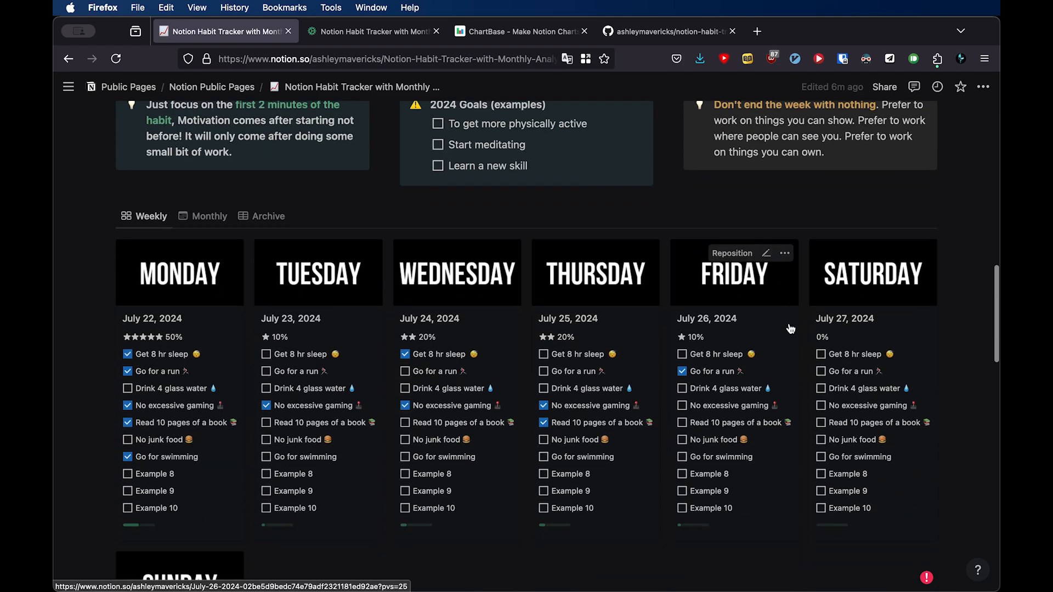
pyautogui.scroll(-2, 790, 328)
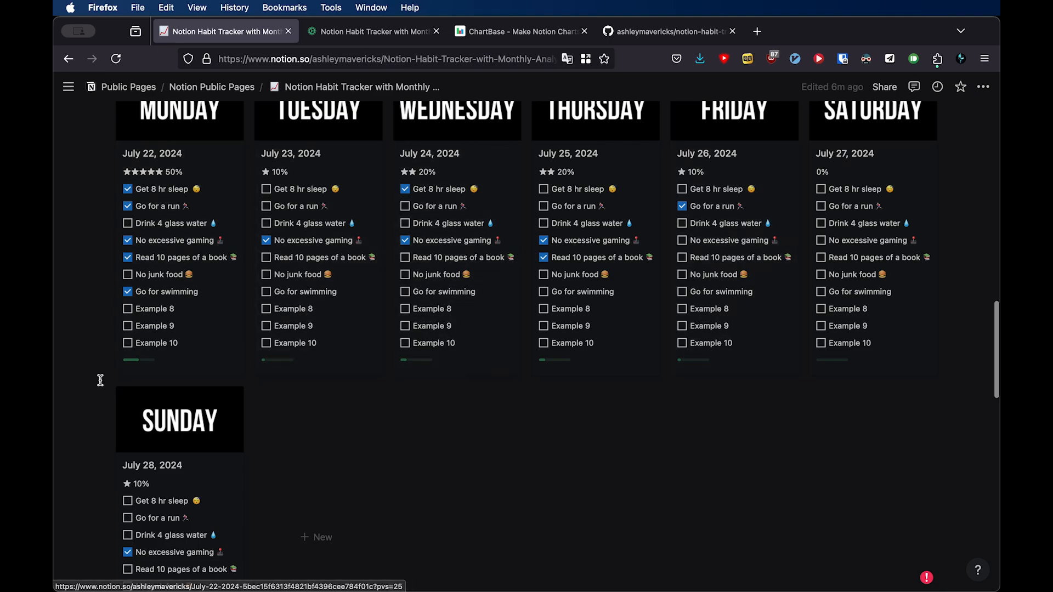
pyautogui.scroll(10, 100, 378)
pyautogui.scroll(-10, 137, 329)
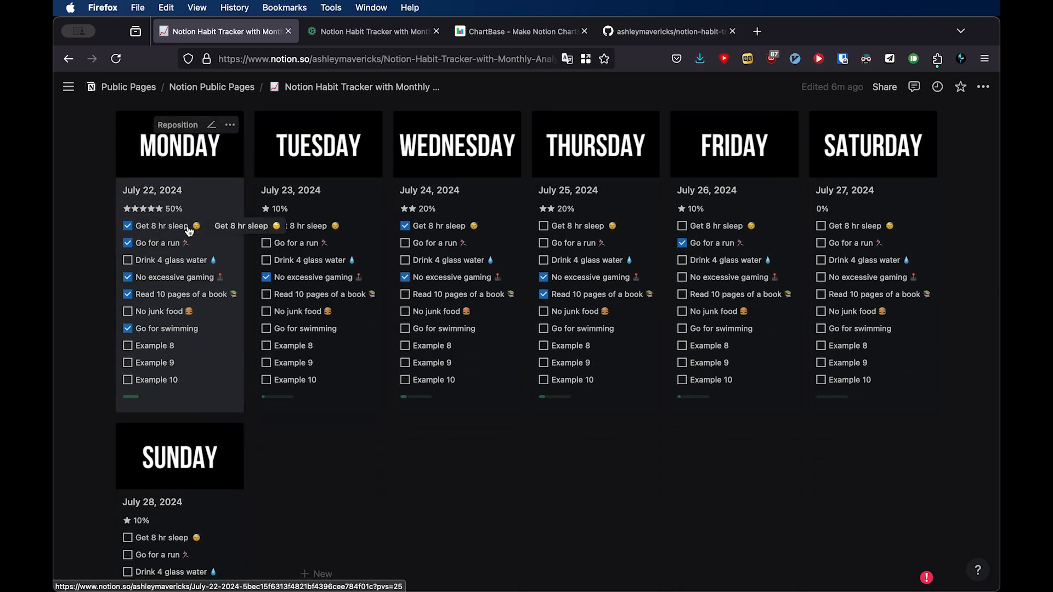
pyautogui.scroll(-10, 189, 231)
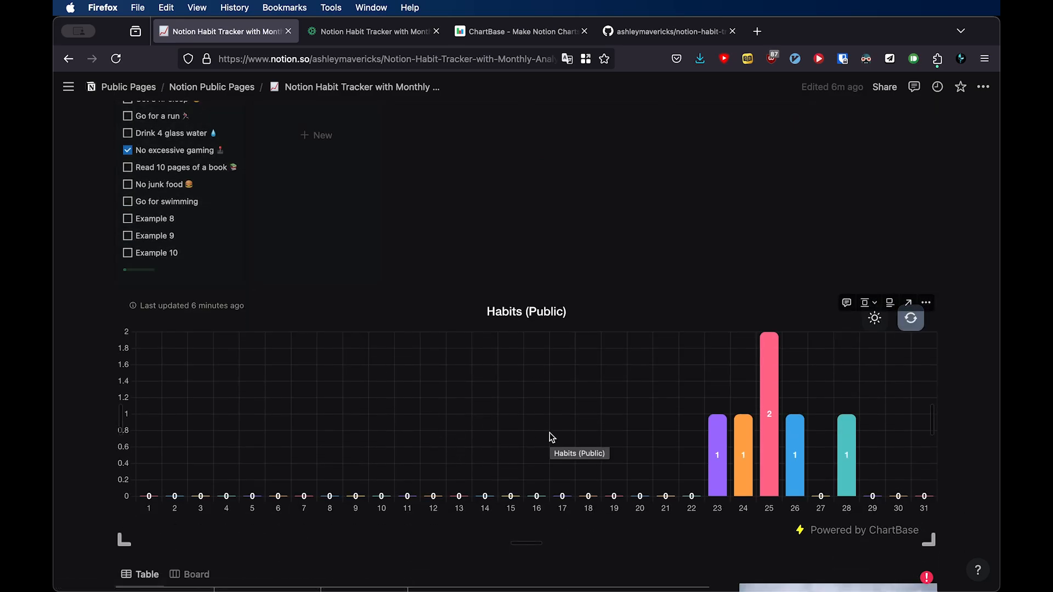
# Switch to the template's FAQs page and review the chart setup, habit renaming, adding or removing habits and recurring template sections.
pyautogui.click(383, 32)
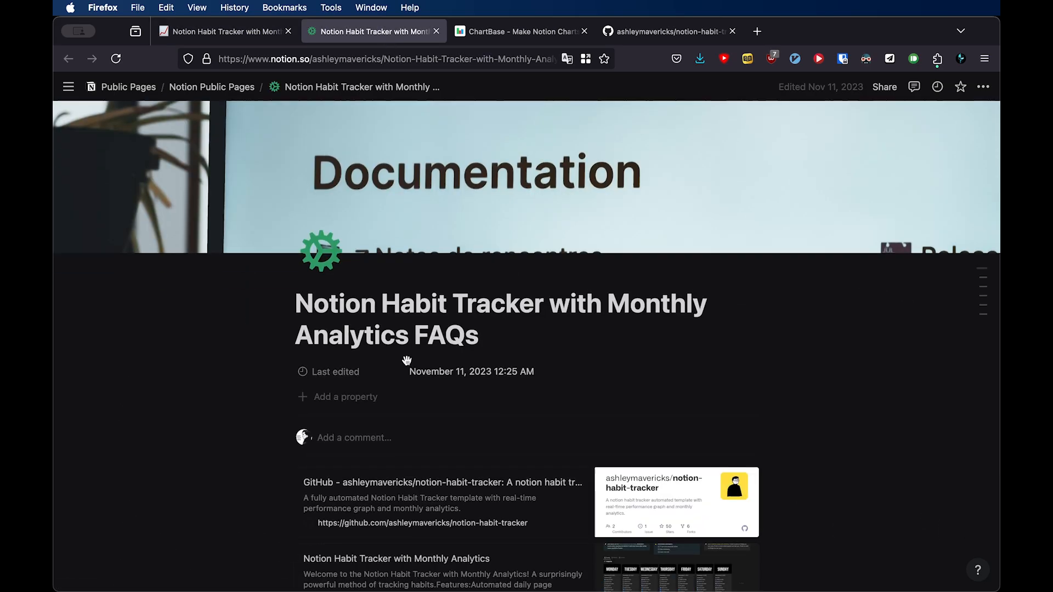
pyautogui.scroll(-6, 407, 361)
pyautogui.scroll(-4, 407, 361)
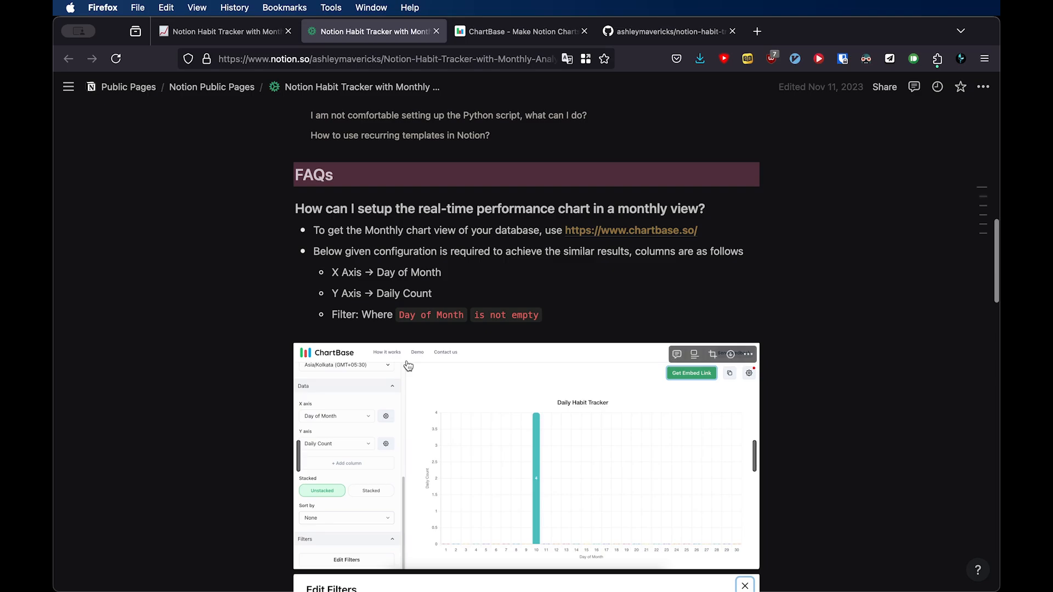
pyautogui.scroll(-1, 409, 366)
pyautogui.scroll(-10, 408, 366)
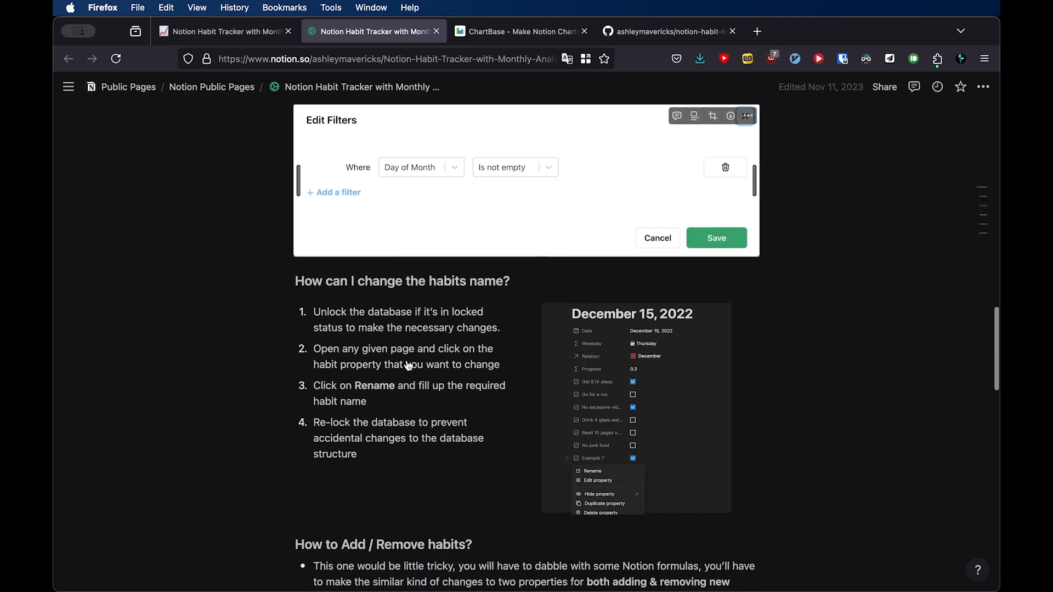
pyautogui.scroll(-5, 409, 366)
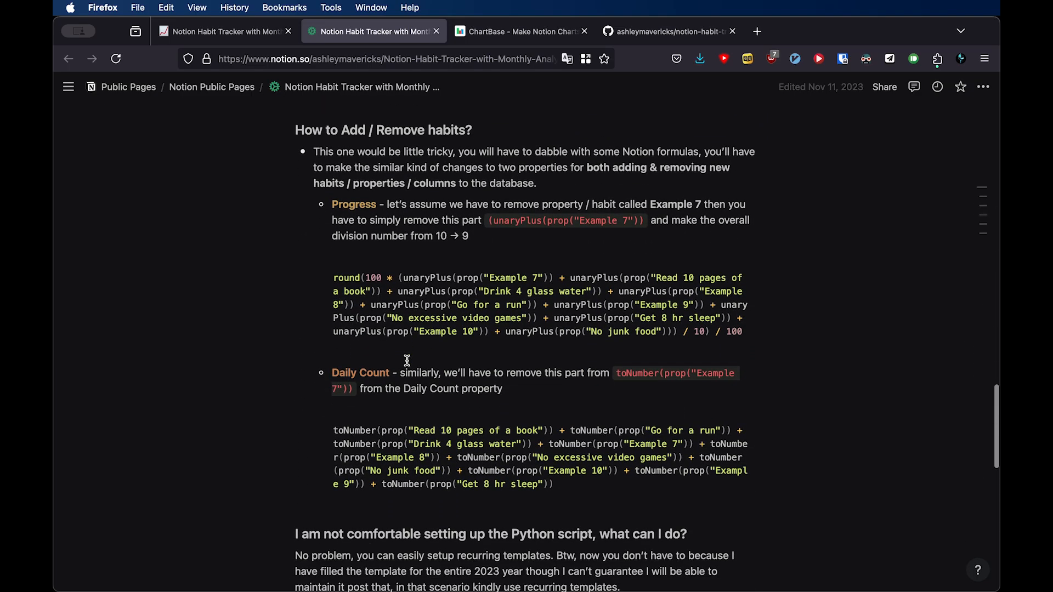
pyautogui.scroll(-5, 408, 361)
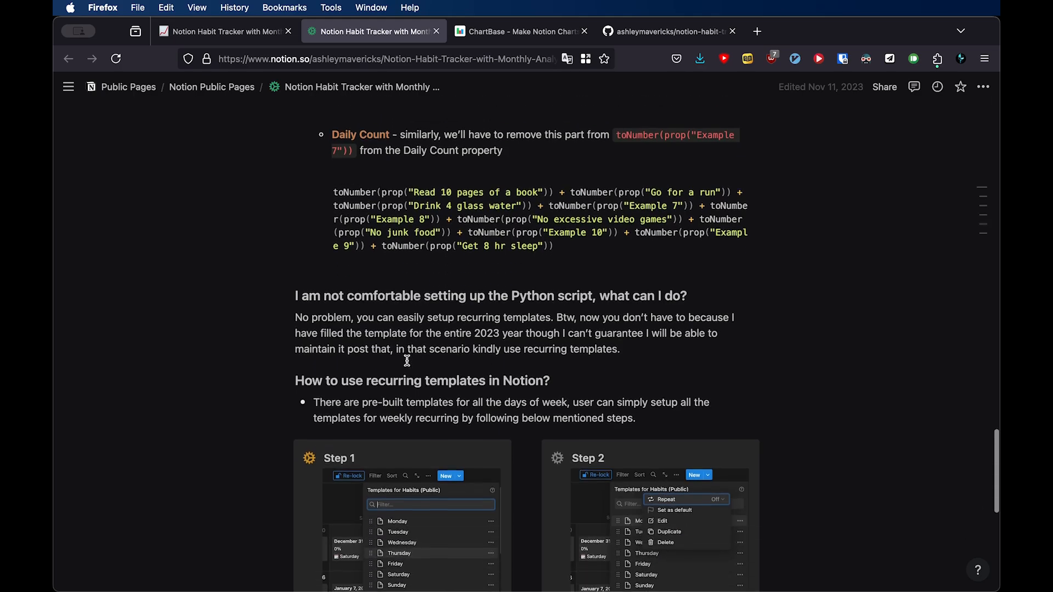
pyautogui.scroll(8, 408, 361)
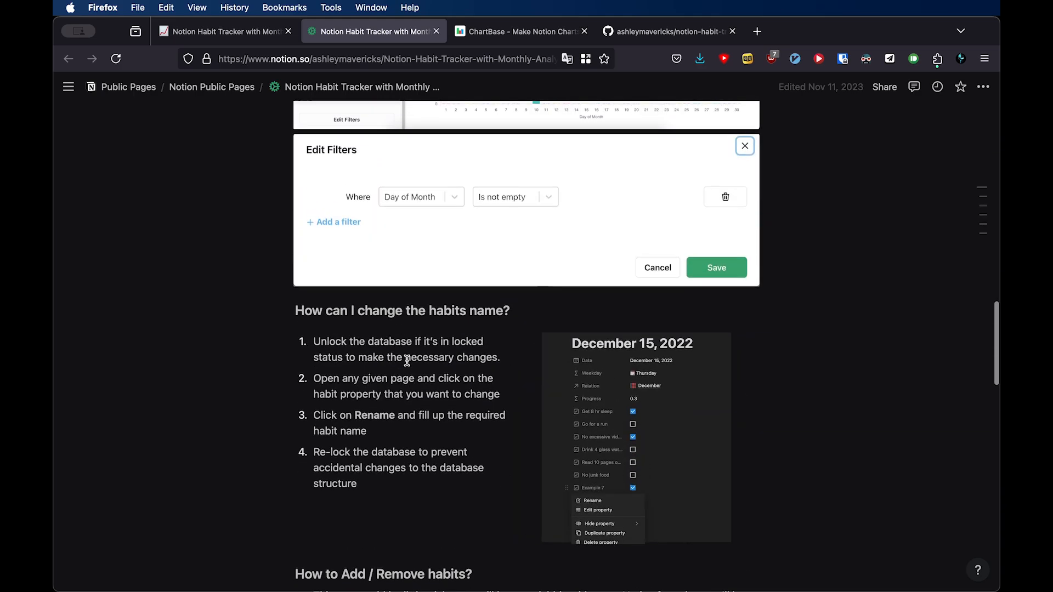
pyautogui.scroll(2, 407, 361)
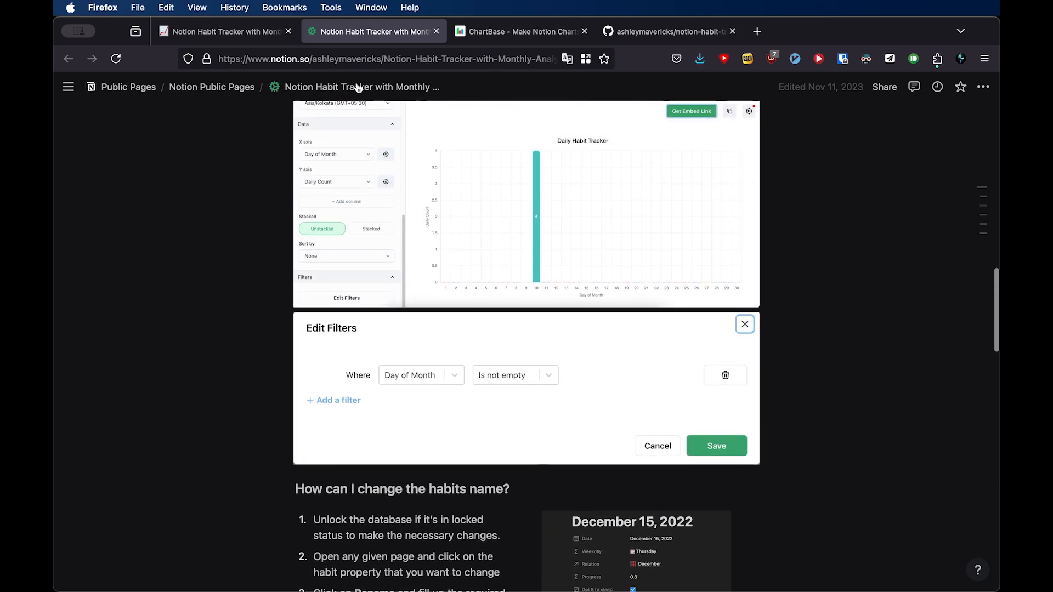
# Switch to ChartBase, go to its dashboard and delete the existing Habits (Public) bar chart.
pyautogui.click(554, 31)
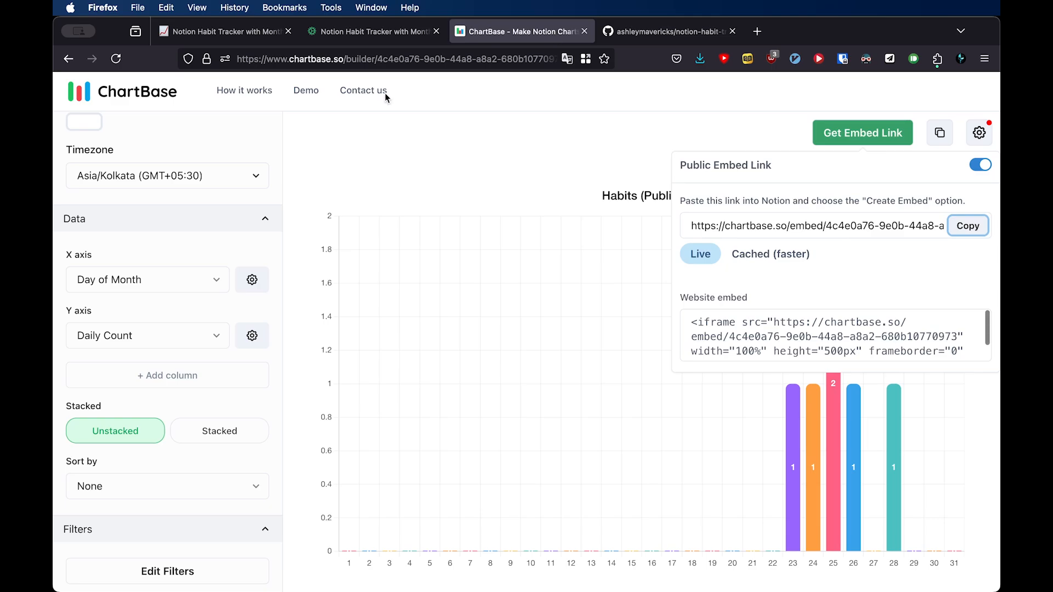
pyautogui.click(169, 90)
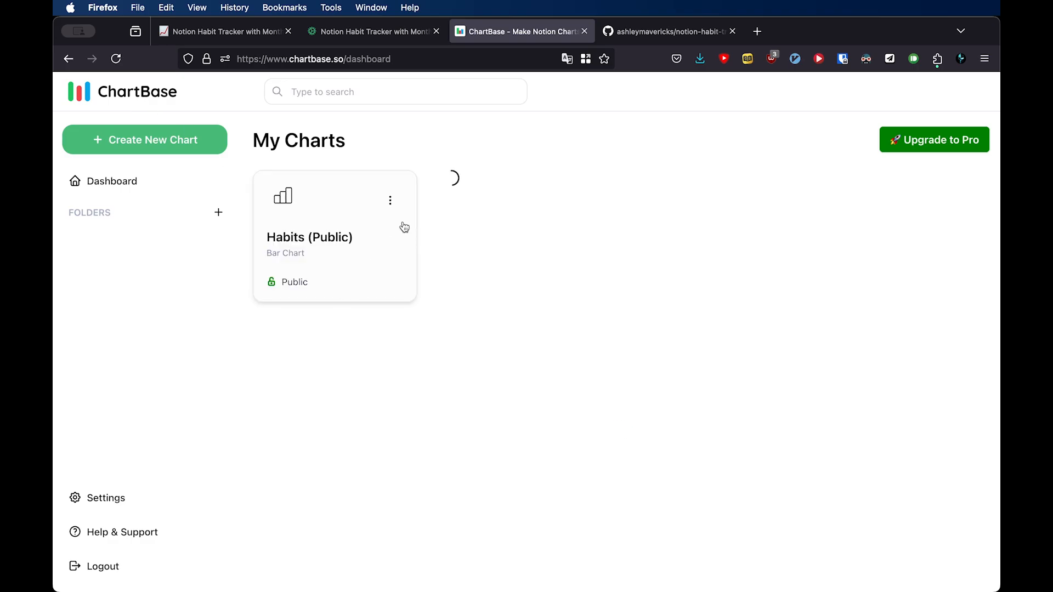
pyautogui.click(391, 204)
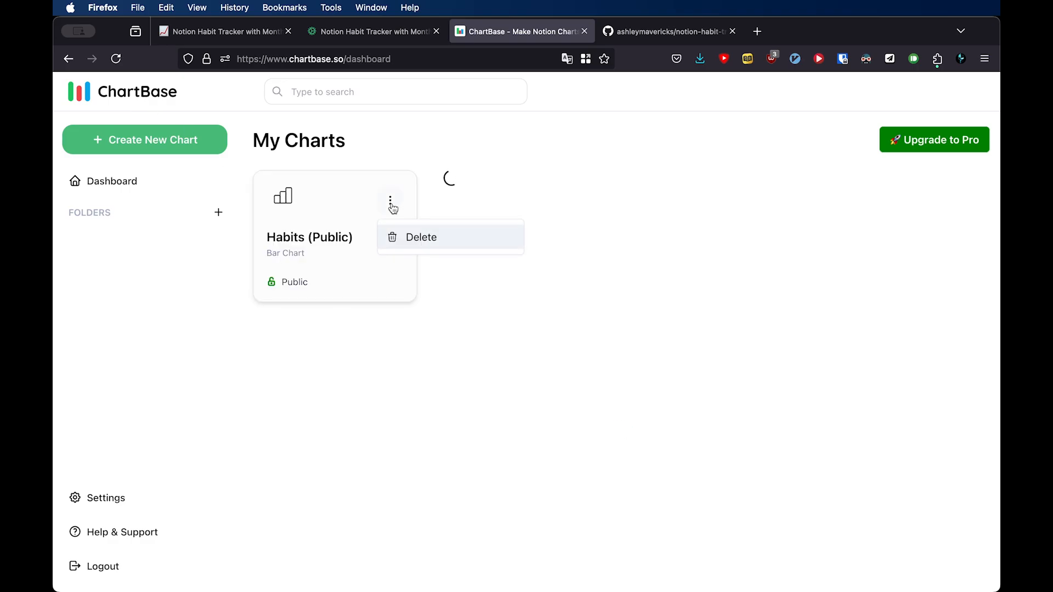
pyautogui.click(439, 241)
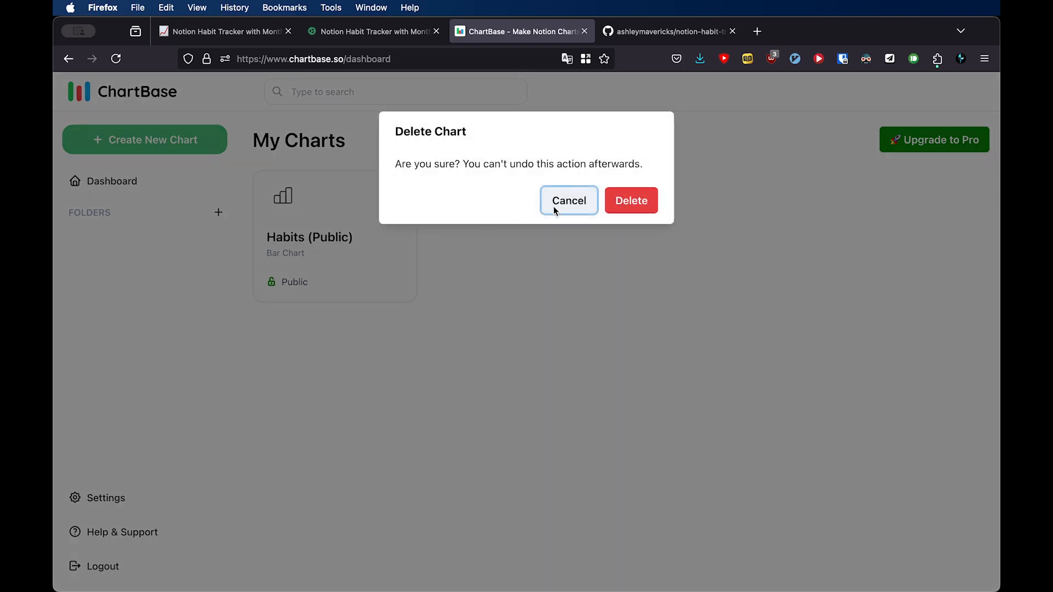
pyautogui.click(629, 201)
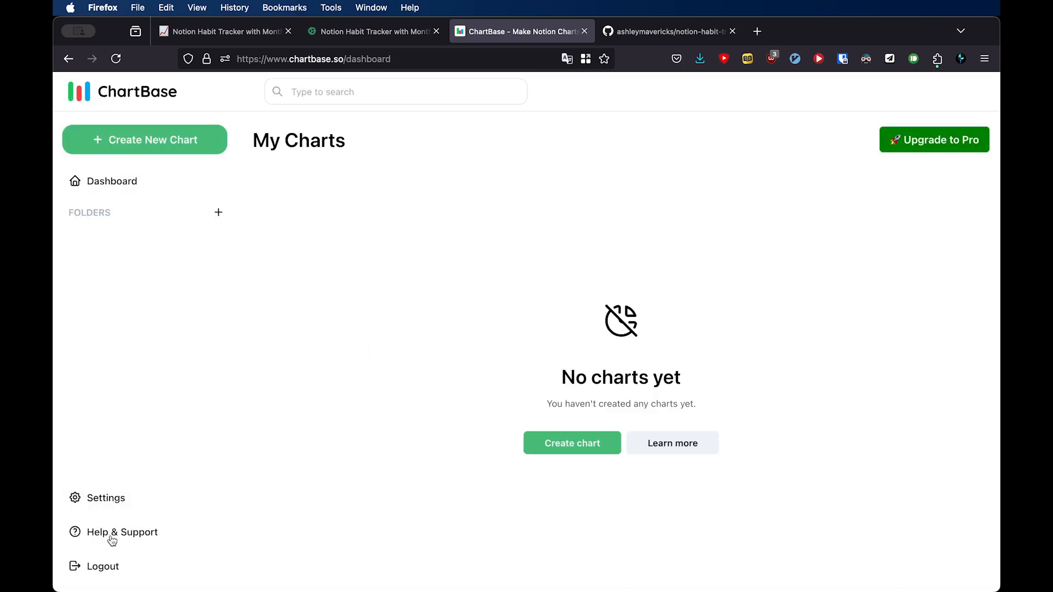
# Edit the Hacker's Rig workspace connection in the ChartBase settings and proceed to selecting the accessible Notion pages.
pyautogui.click(122, 504)
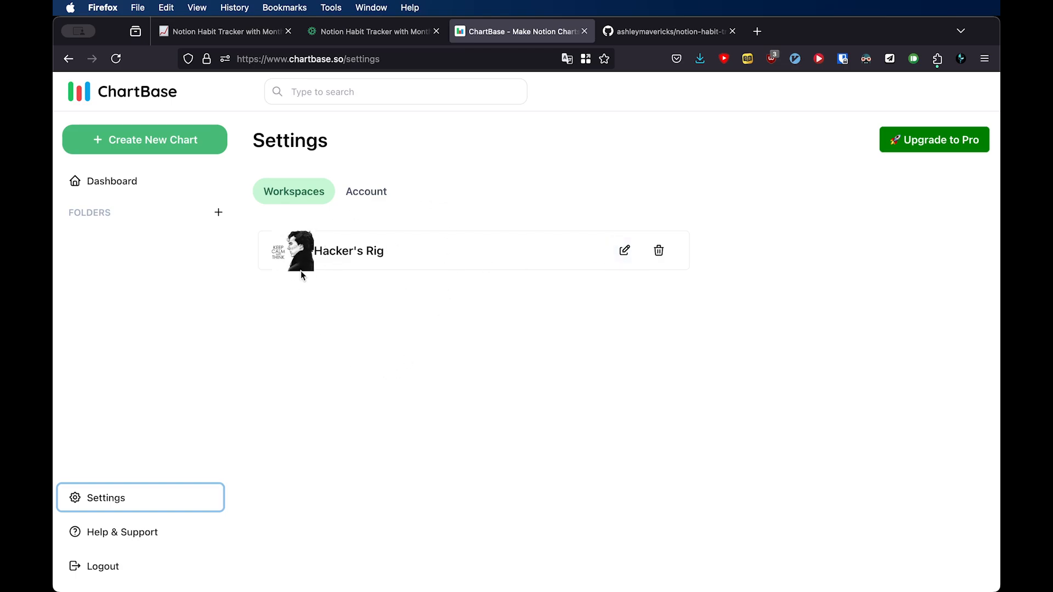
pyautogui.click(624, 257)
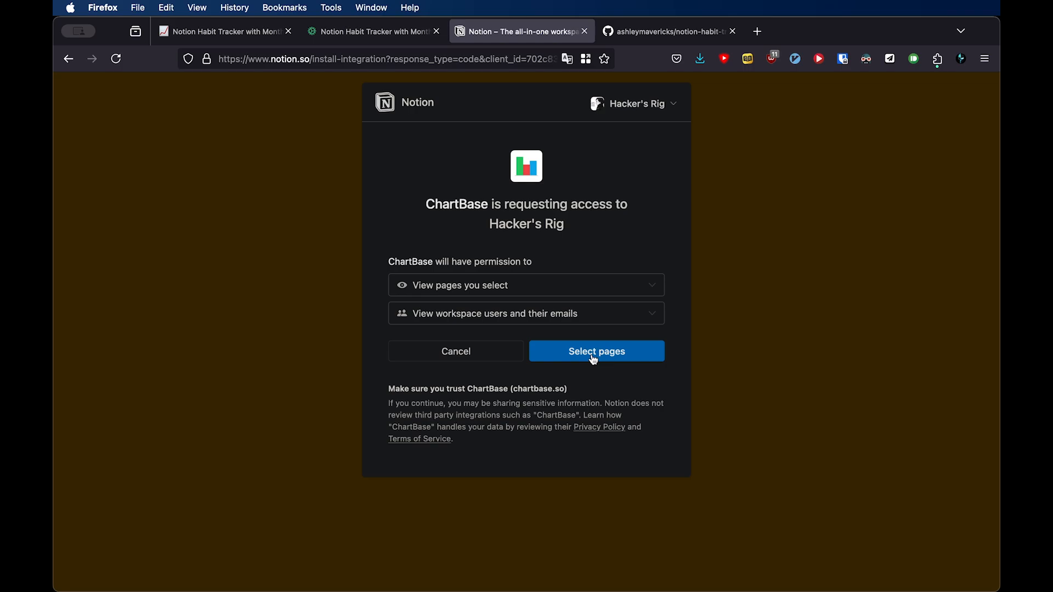
pyautogui.click(595, 359)
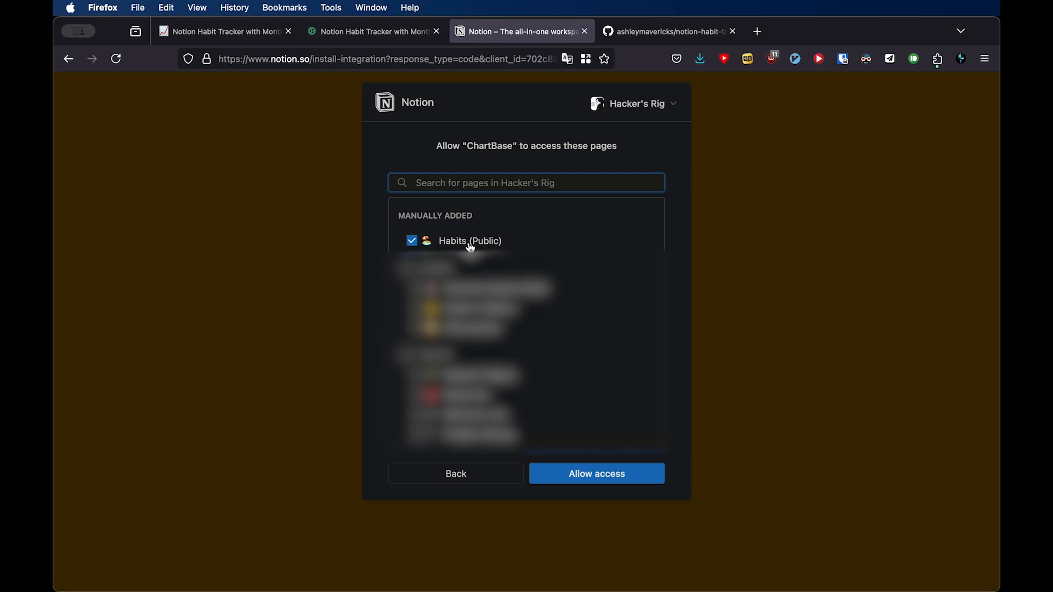
# Return to the habit tracker in Notion and open the weekly cards' database as a full page to check its name.
pyautogui.click(232, 34)
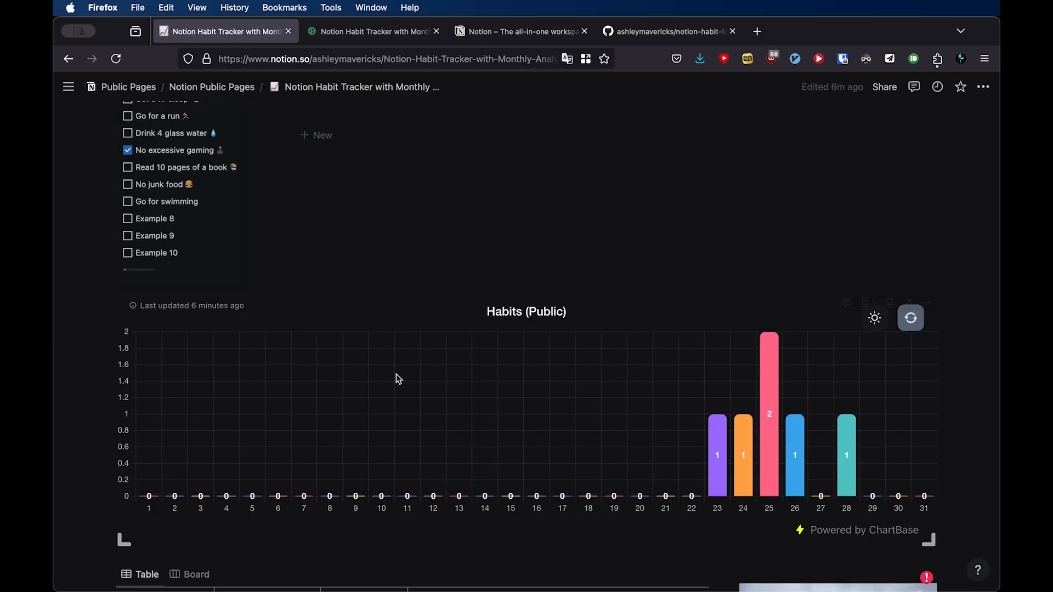
pyautogui.scroll(14, 396, 375)
pyautogui.scroll(-2, 396, 374)
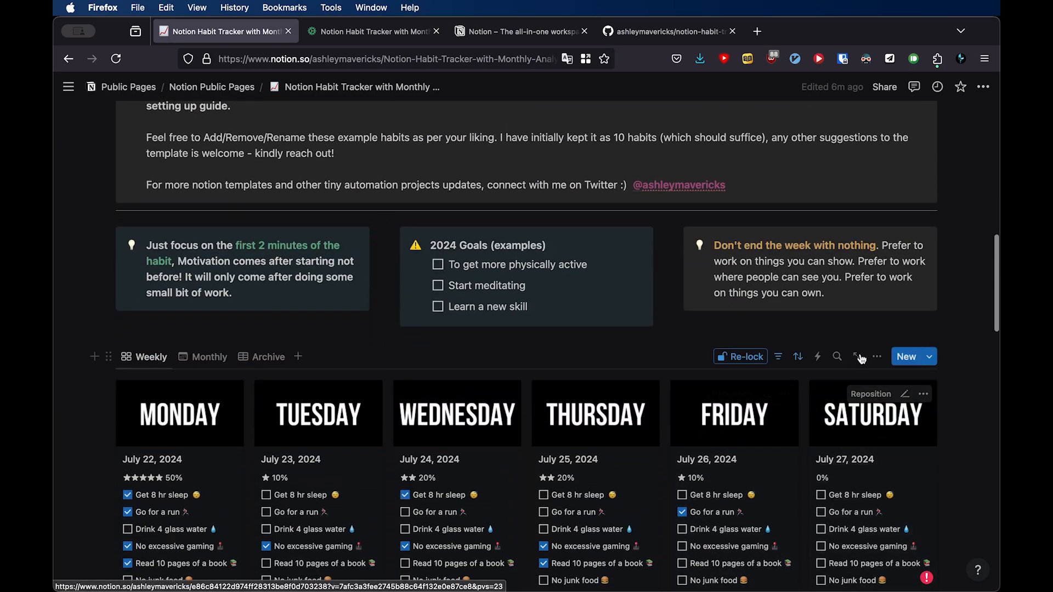
pyautogui.click(859, 357)
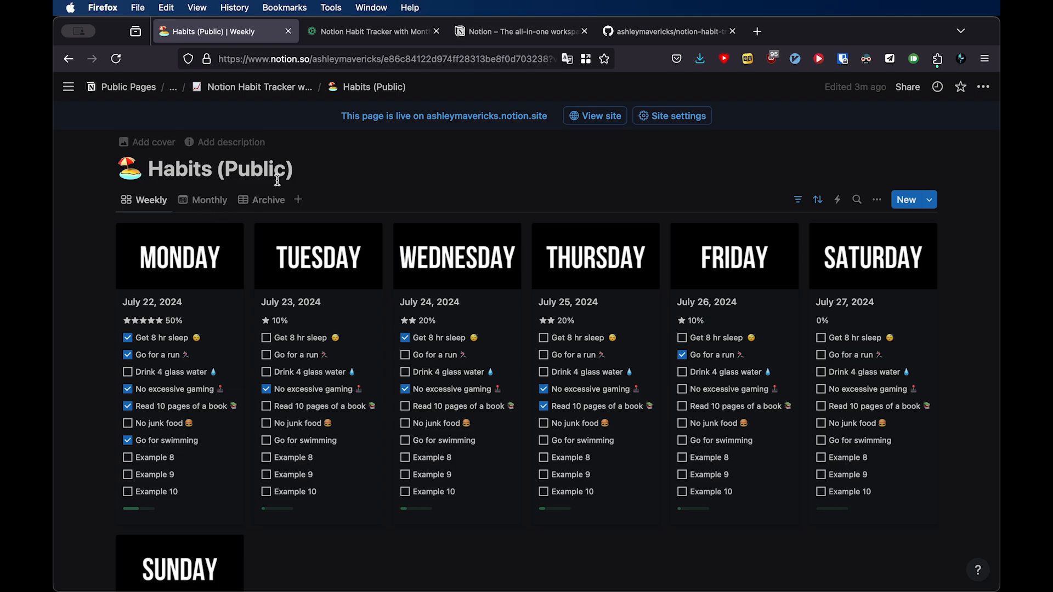
# Search the ChartBase access request's pages for "Habits", then clear the search and allow access with Habits (Public) selected.
pyautogui.click(527, 36)
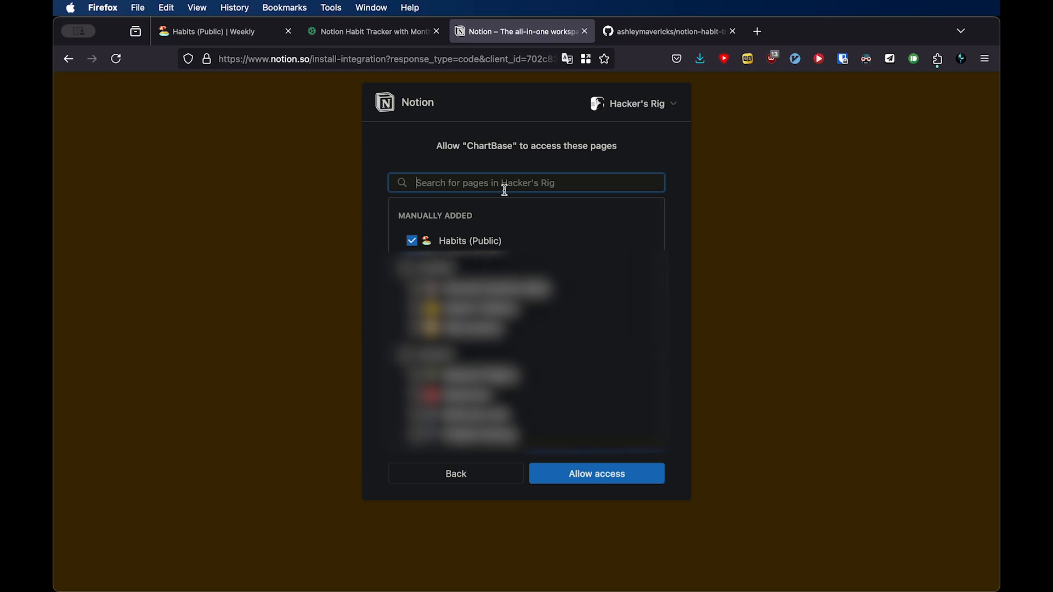
pyautogui.write('Habits')
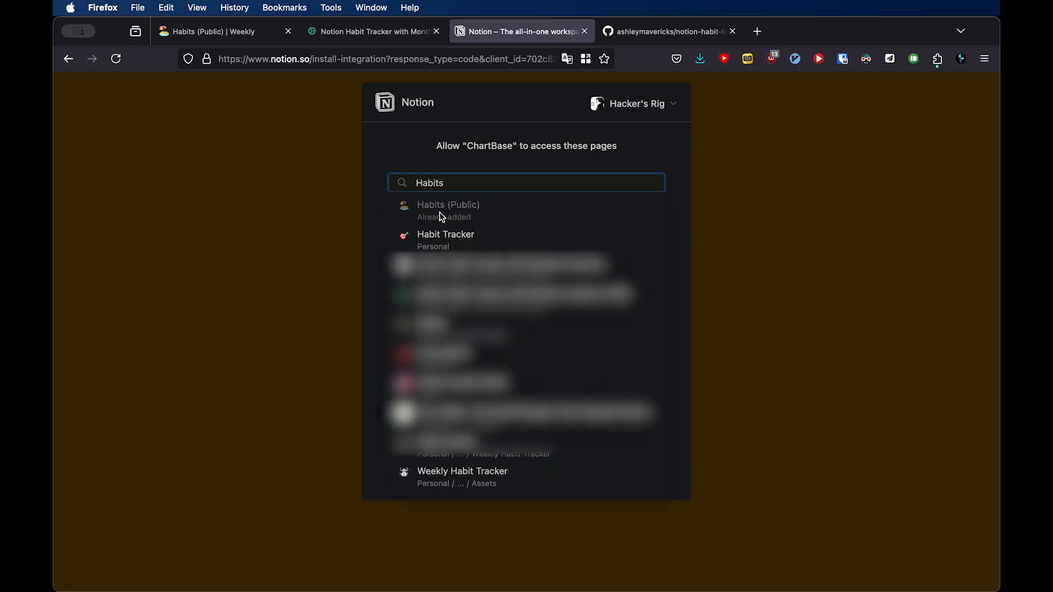
pyautogui.click(660, 141)
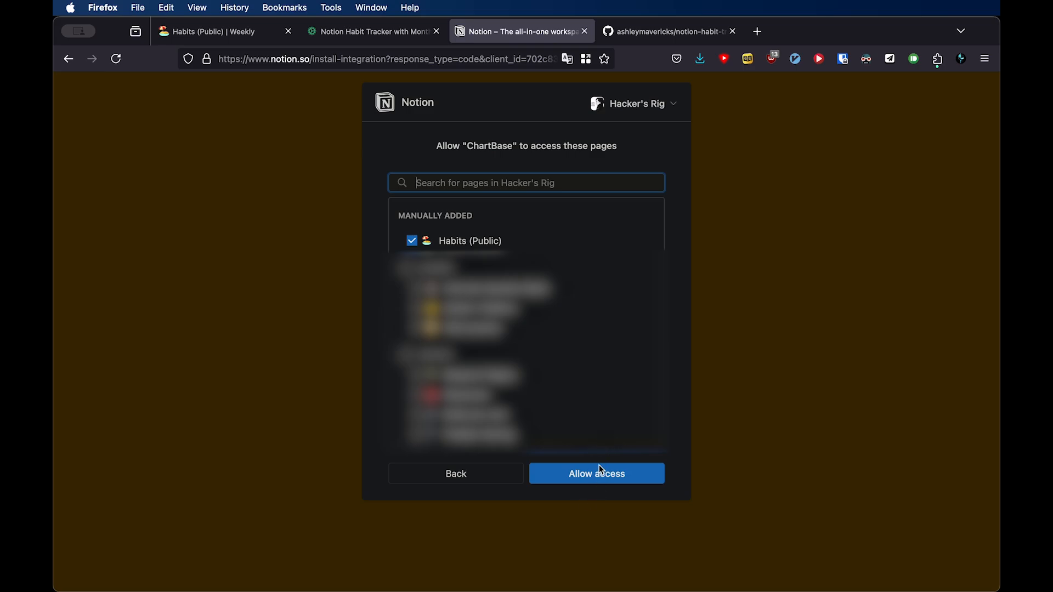
pyautogui.click(601, 482)
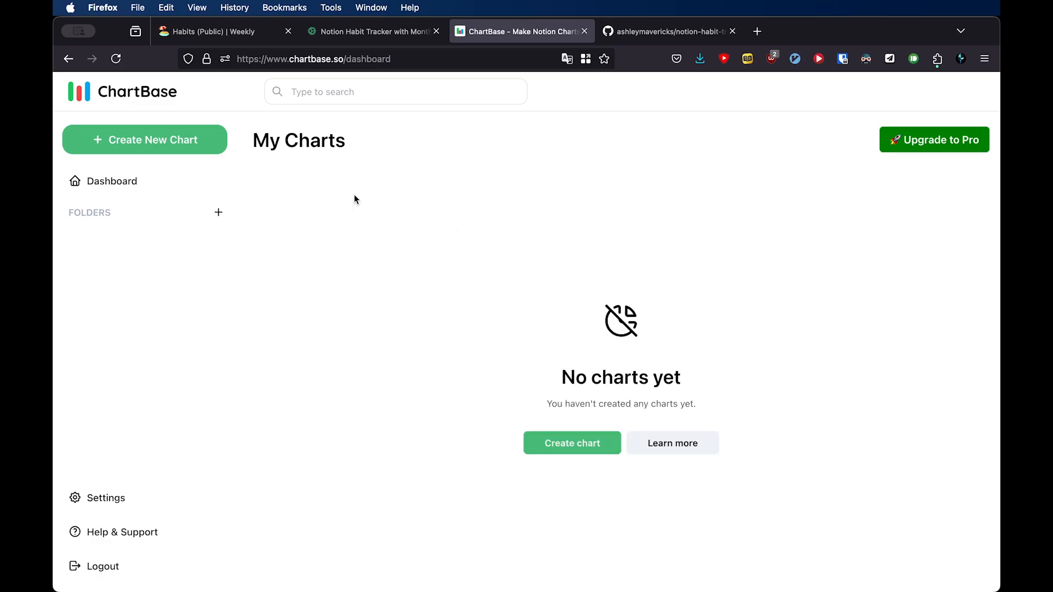
# Start a new bar chart based on the Habits (Public) Notion database and proceed to its chart settings.
pyautogui.click(177, 138)
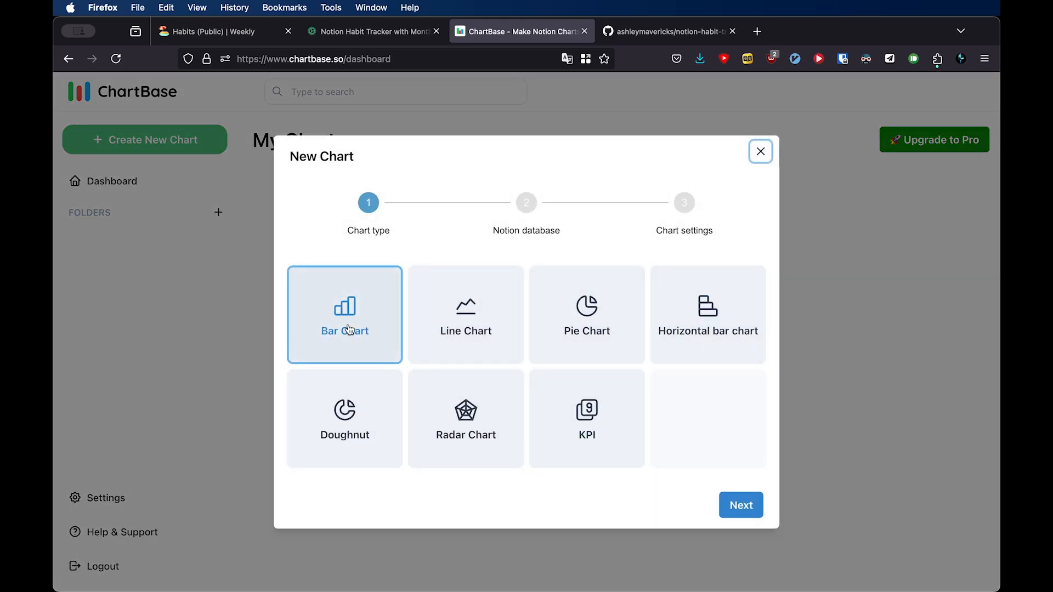
pyautogui.click(740, 505)
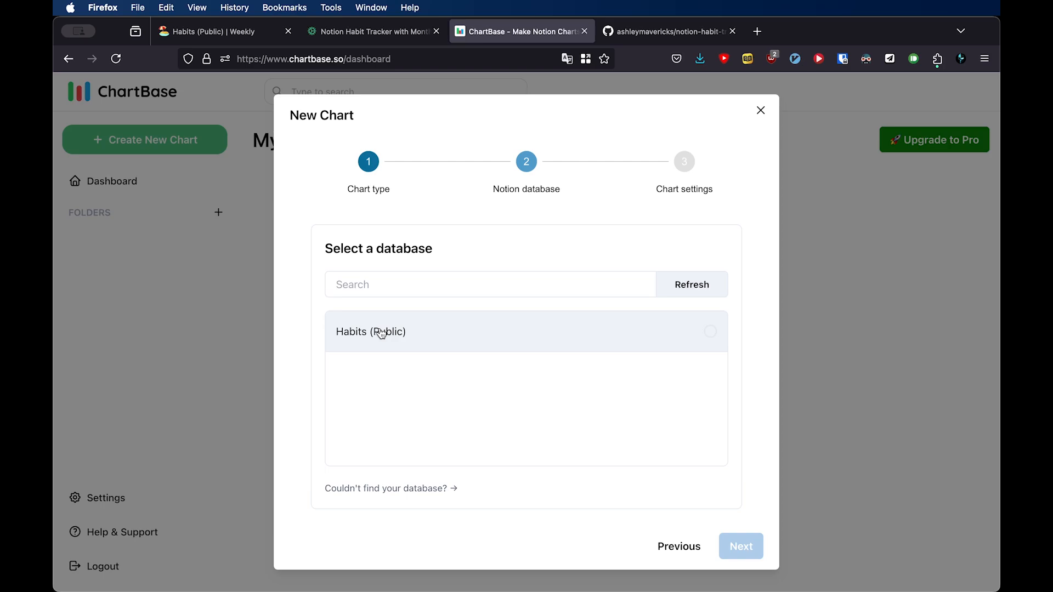
pyautogui.click(501, 348)
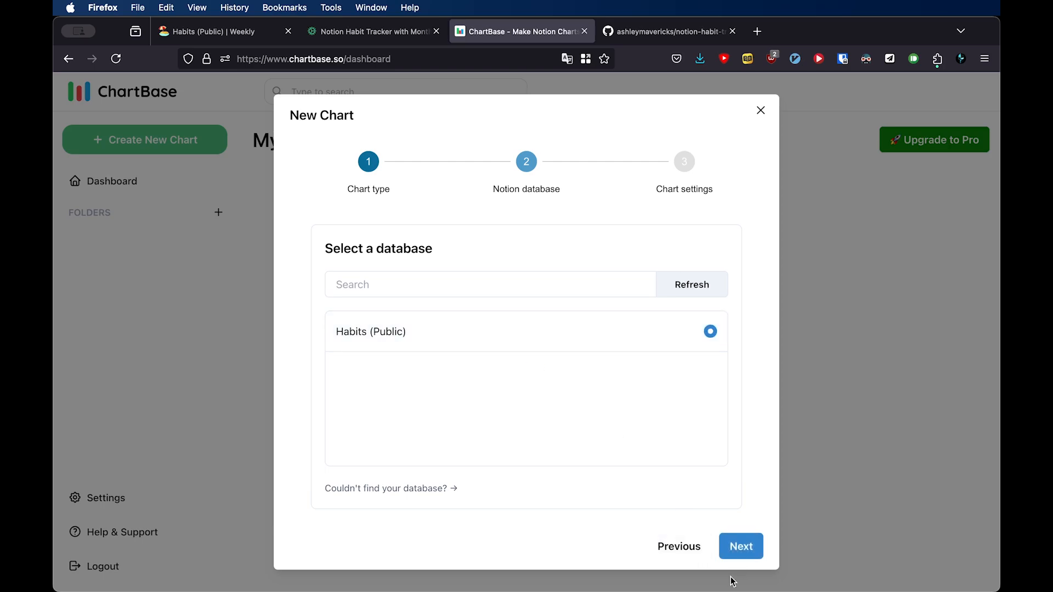
pyautogui.click(746, 560)
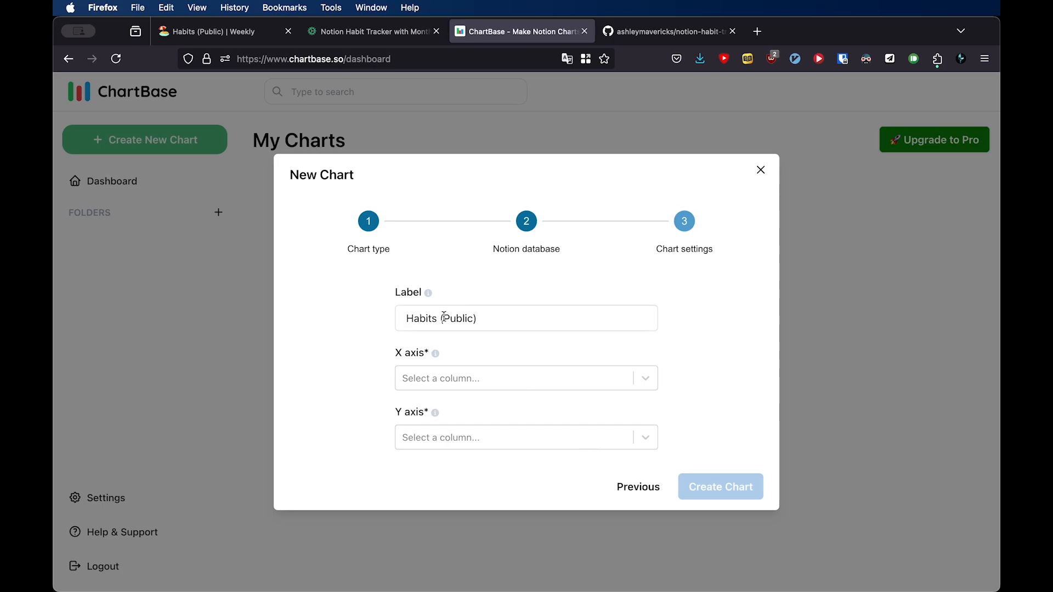
# Create the chart with Day of Month on the X axis and Daily Count on the Y axis.
pyautogui.click(463, 379)
pyautogui.scroll(-5, 455, 485)
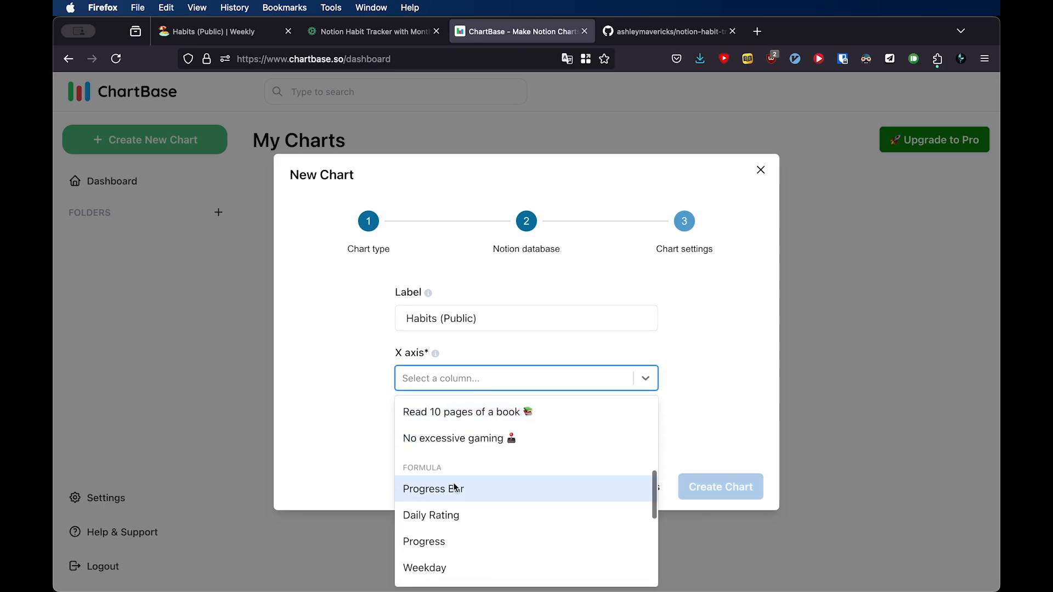
pyautogui.scroll(-3, 455, 488)
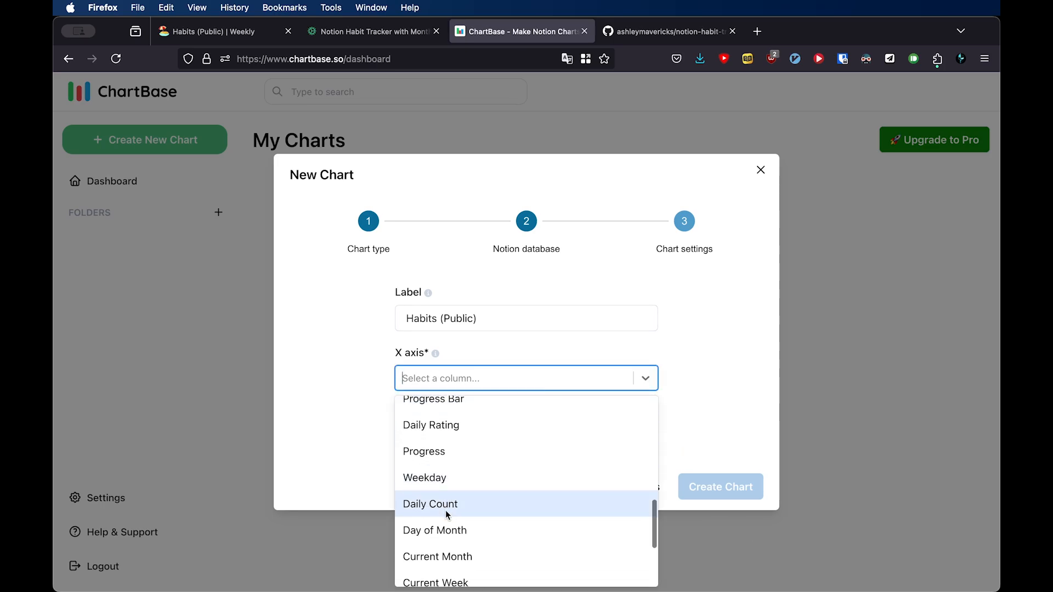
pyautogui.click(445, 531)
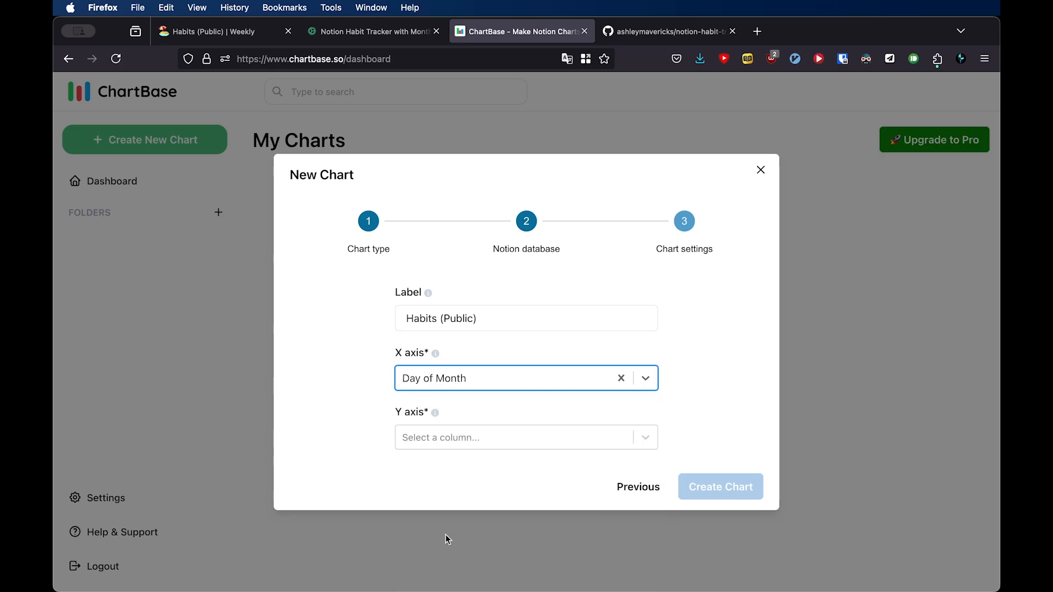
pyautogui.click(495, 438)
pyautogui.scroll(-8, 483, 509)
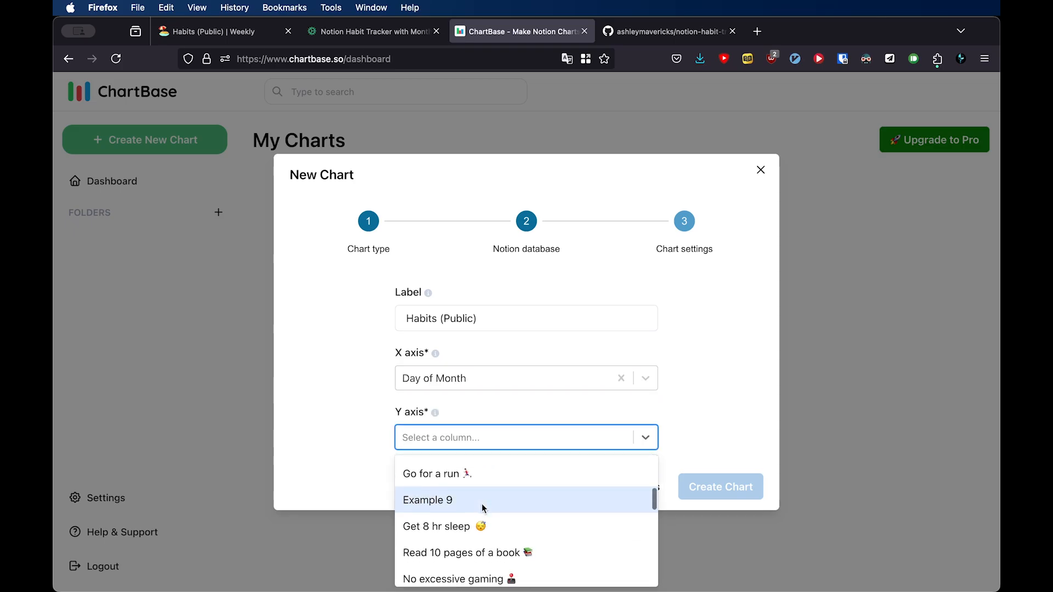
pyautogui.click(482, 513)
pyautogui.click(728, 489)
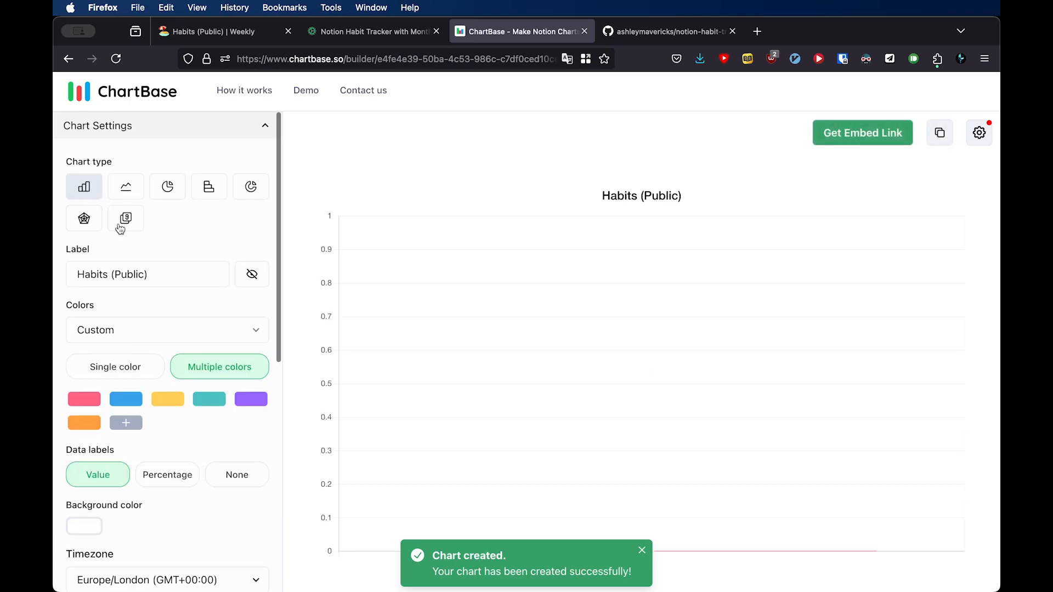
# Set the chart's timezone to Asia/Kolkata (GMT+05:30).
pyautogui.scroll(-3, 129, 376)
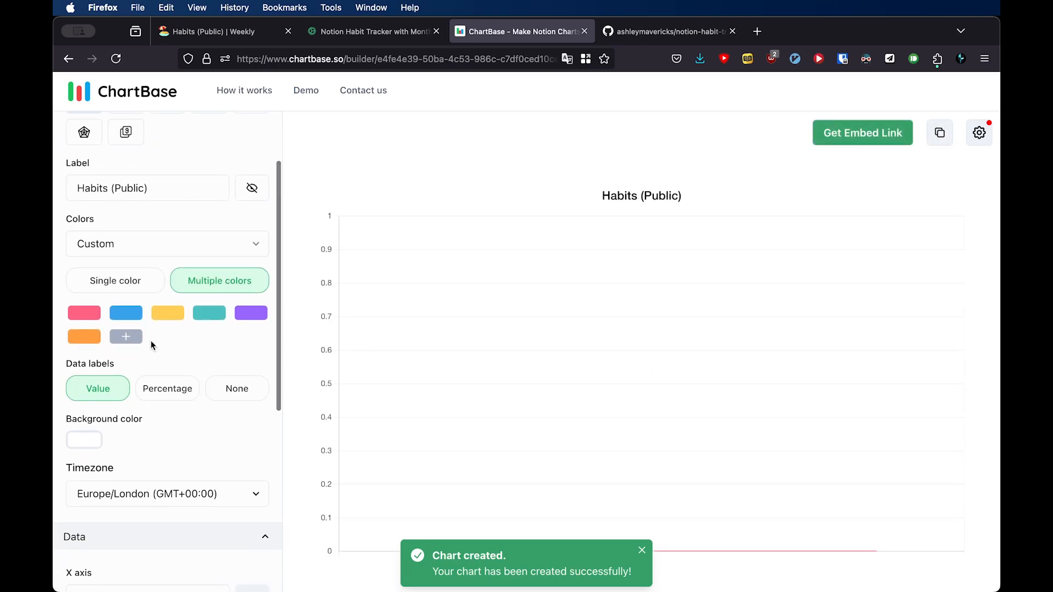
pyautogui.scroll(-3, 152, 345)
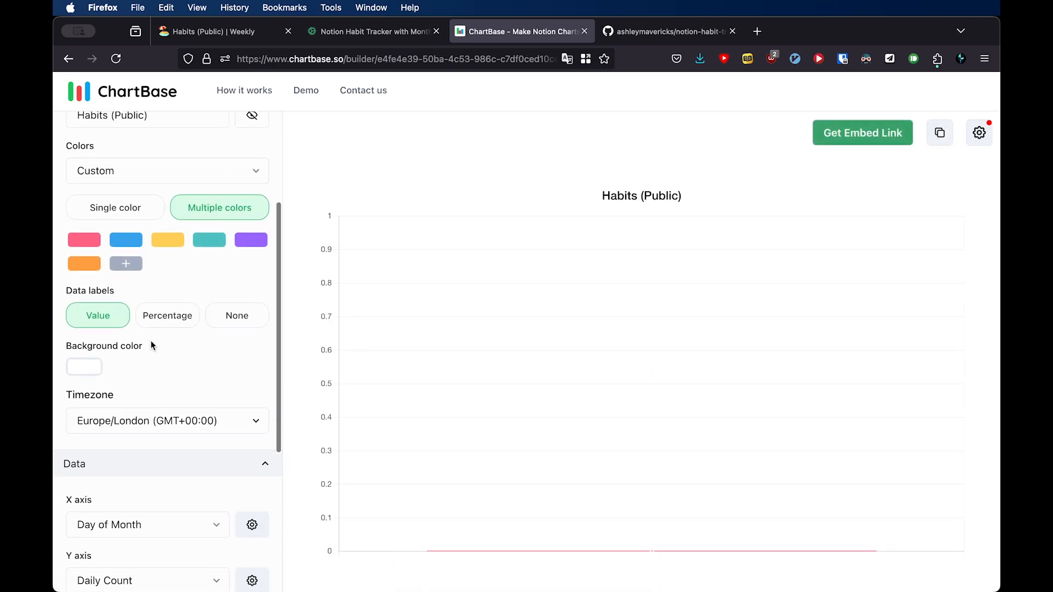
pyautogui.click(144, 413)
pyautogui.scroll(-5, 174, 269)
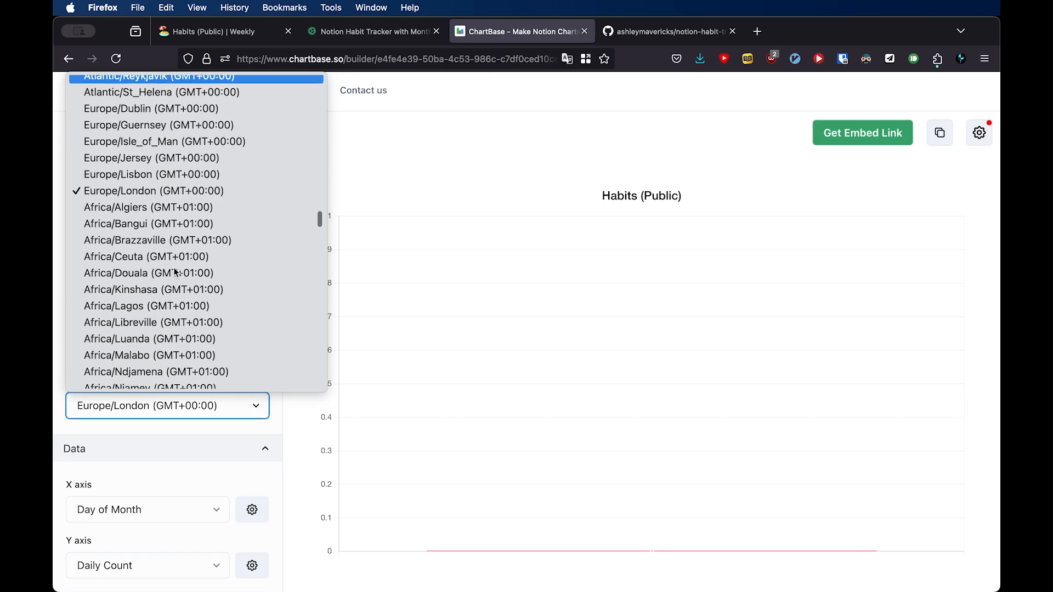
pyautogui.scroll(-8, 175, 273)
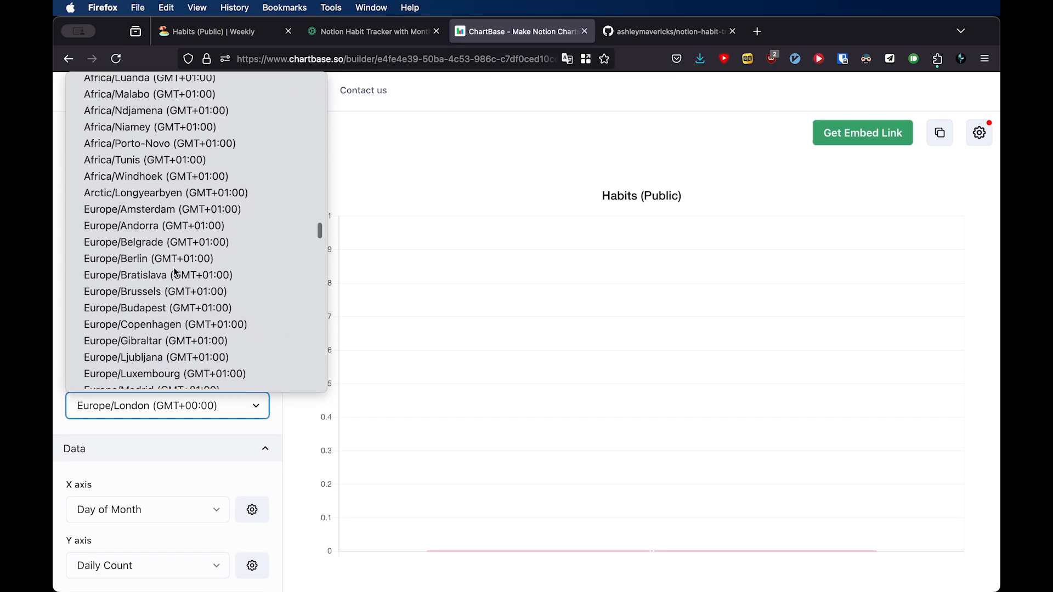
pyautogui.scroll(-2, 174, 272)
pyautogui.scroll(5, 174, 273)
pyautogui.scroll(-20, 174, 273)
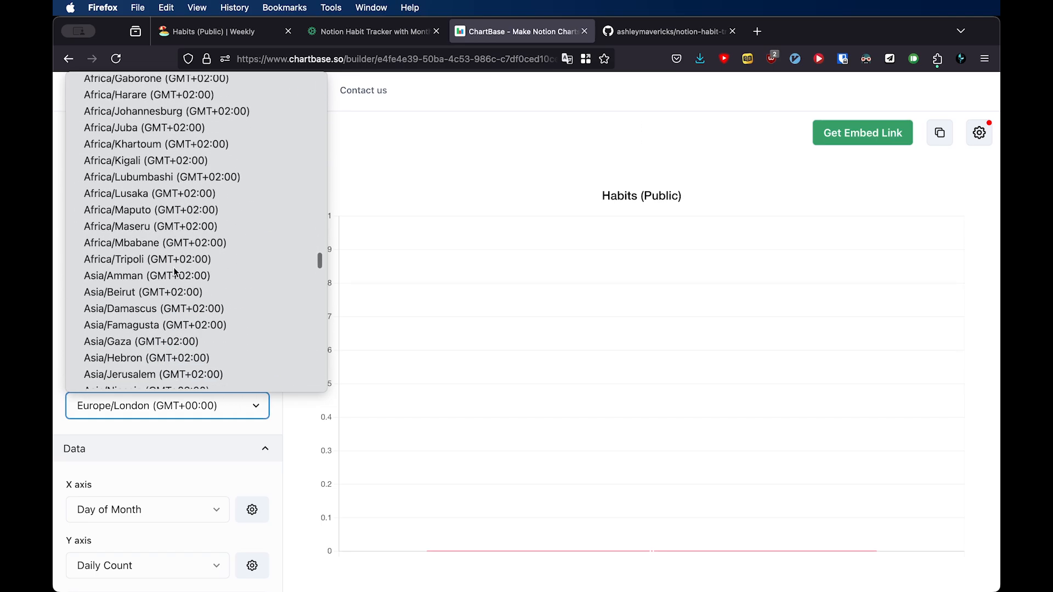
pyautogui.scroll(-20, 175, 273)
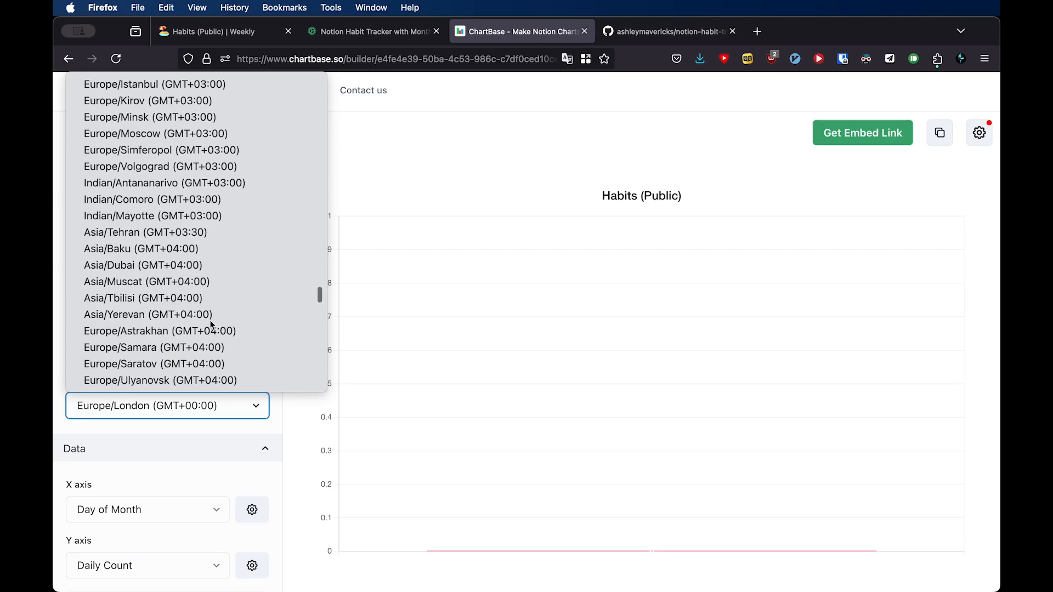
pyautogui.click(190, 294)
# Add and save a chart filter requiring that Day of Month is not empty.
pyautogui.scroll(-5, 170, 526)
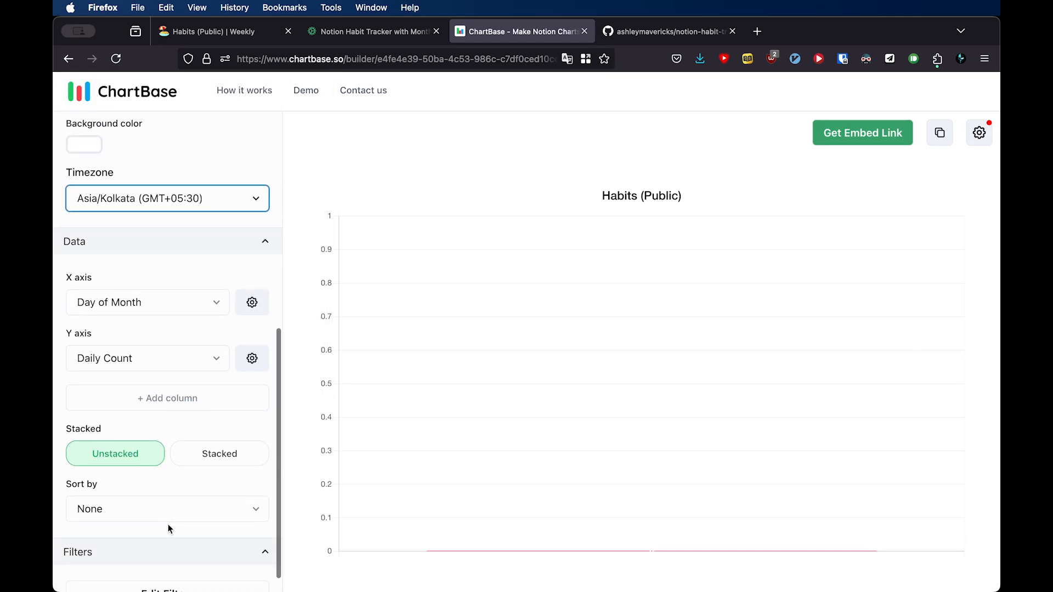
pyautogui.scroll(-1, 170, 529)
pyautogui.click(171, 579)
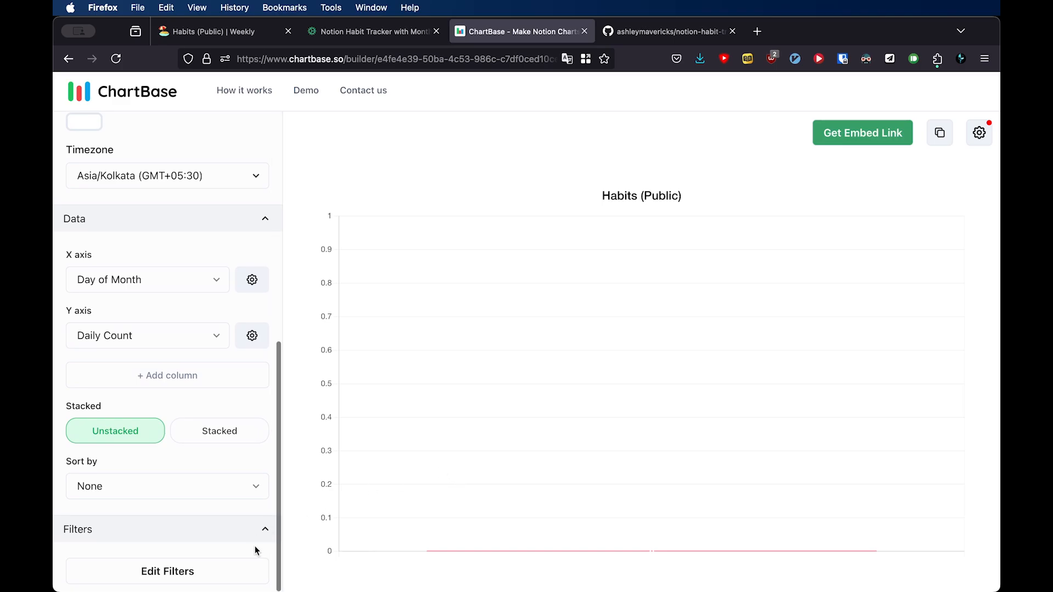
pyautogui.click(184, 576)
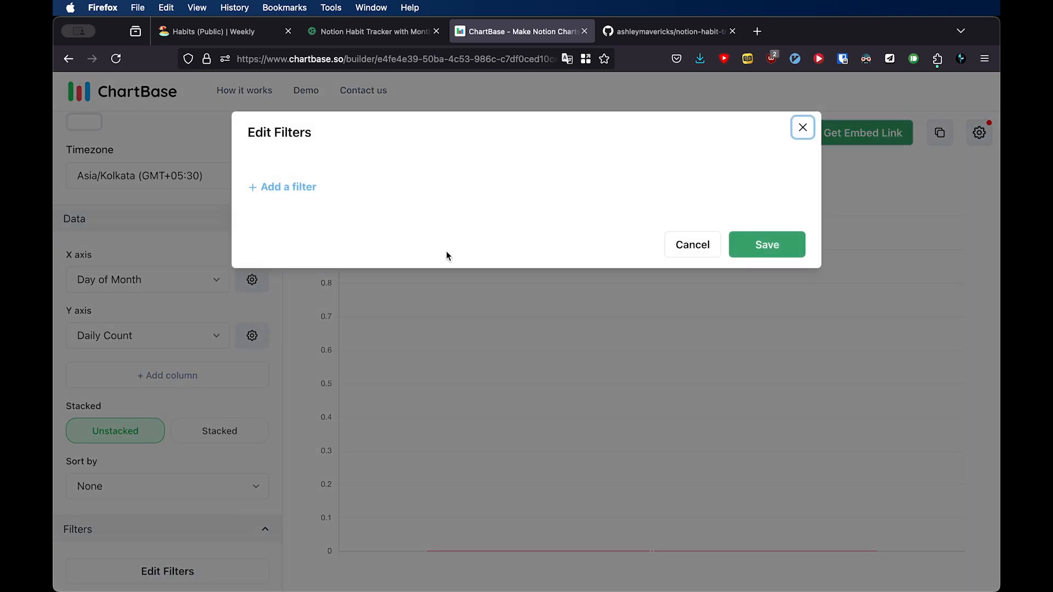
pyautogui.doubleClick(291, 187)
pyautogui.click(380, 193)
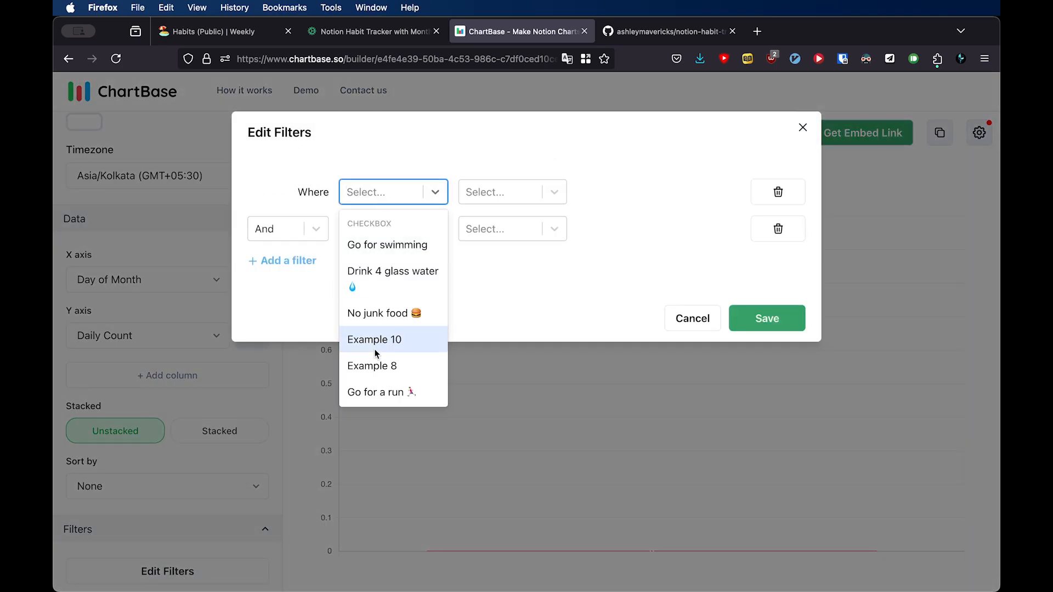
pyautogui.scroll(-10, 375, 351)
pyautogui.click(395, 303)
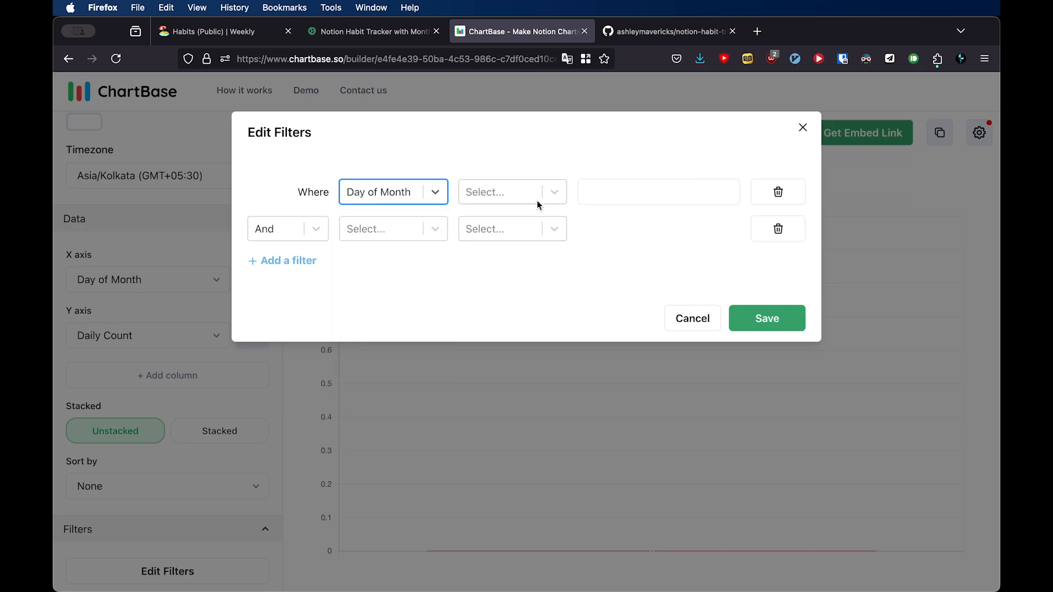
pyautogui.click(537, 202)
pyautogui.click(504, 392)
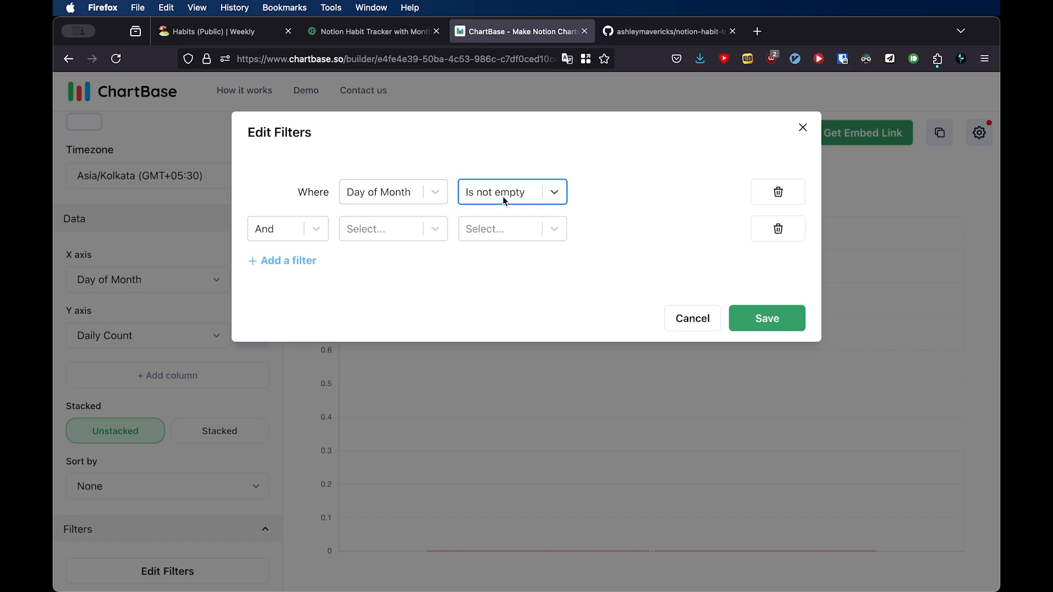
pyautogui.click(764, 331)
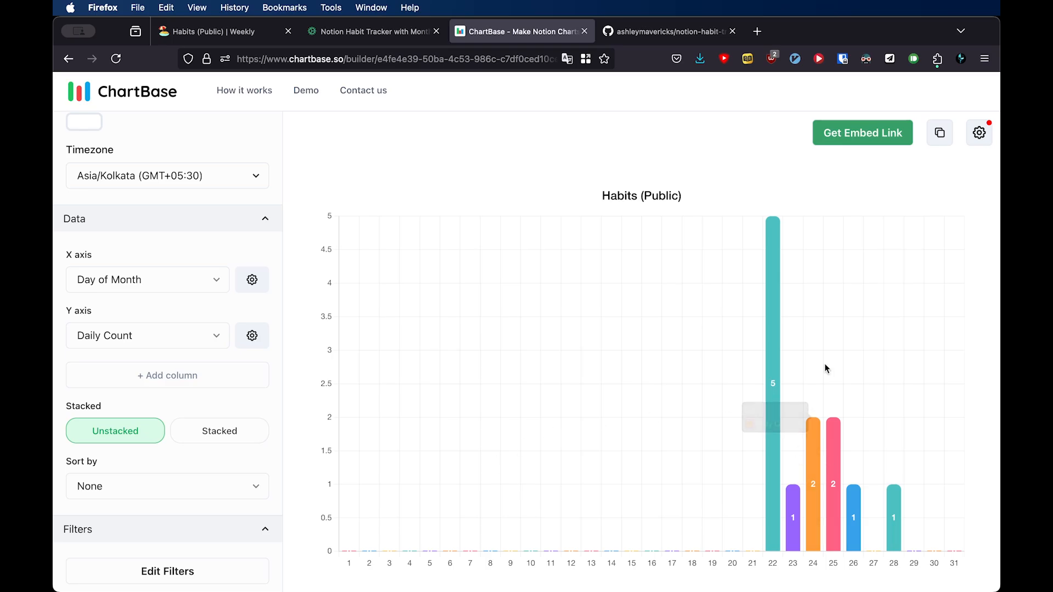
# Copy the chart's live public embed link and return to the Notion Habit Tracker page in Notion.
pyautogui.click(864, 137)
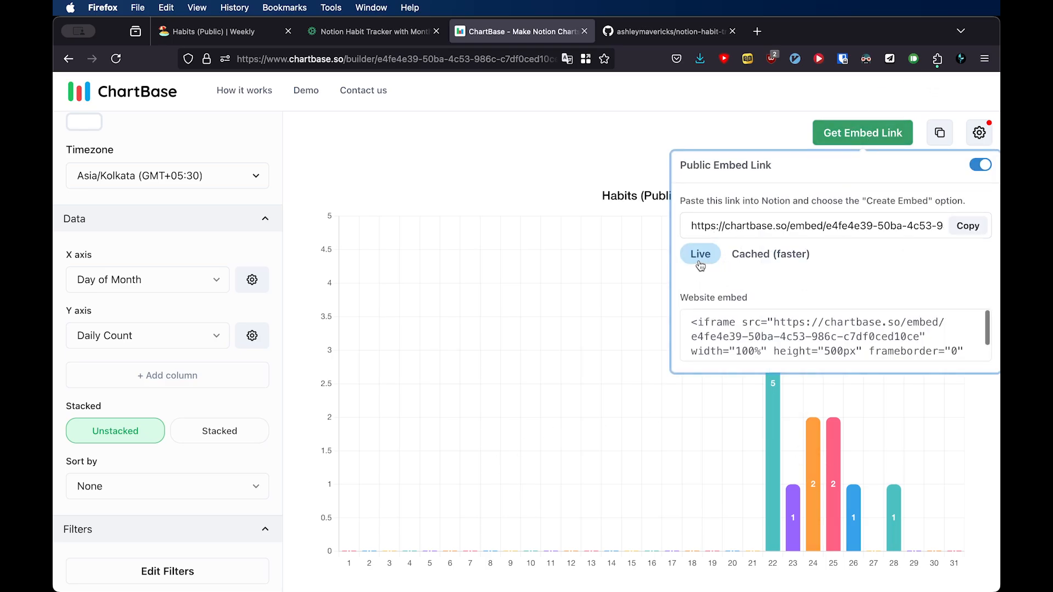
pyautogui.click(969, 227)
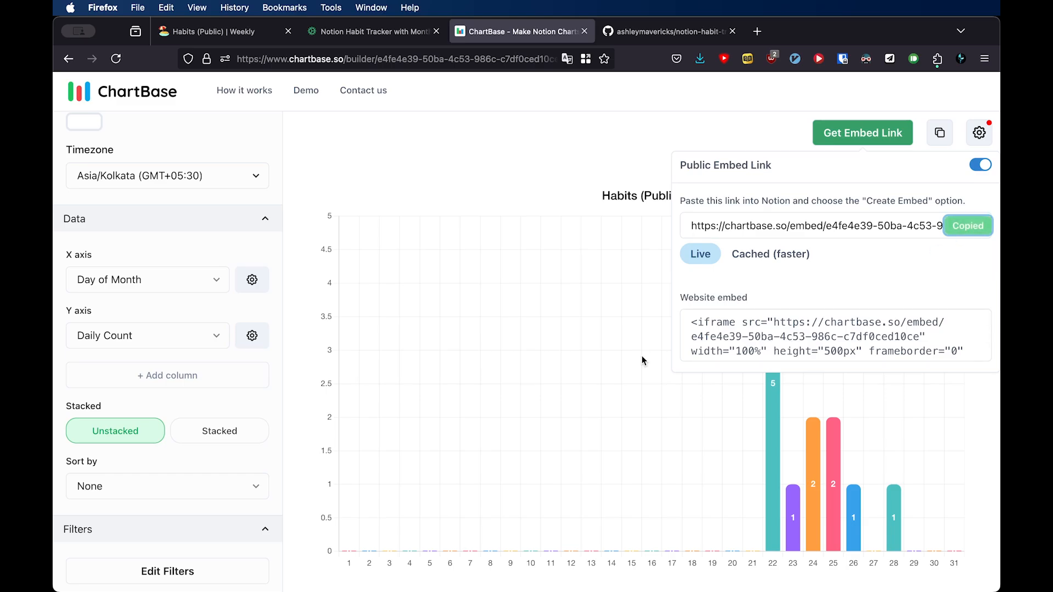
pyautogui.click(229, 37)
pyautogui.scroll(-3, 362, 362)
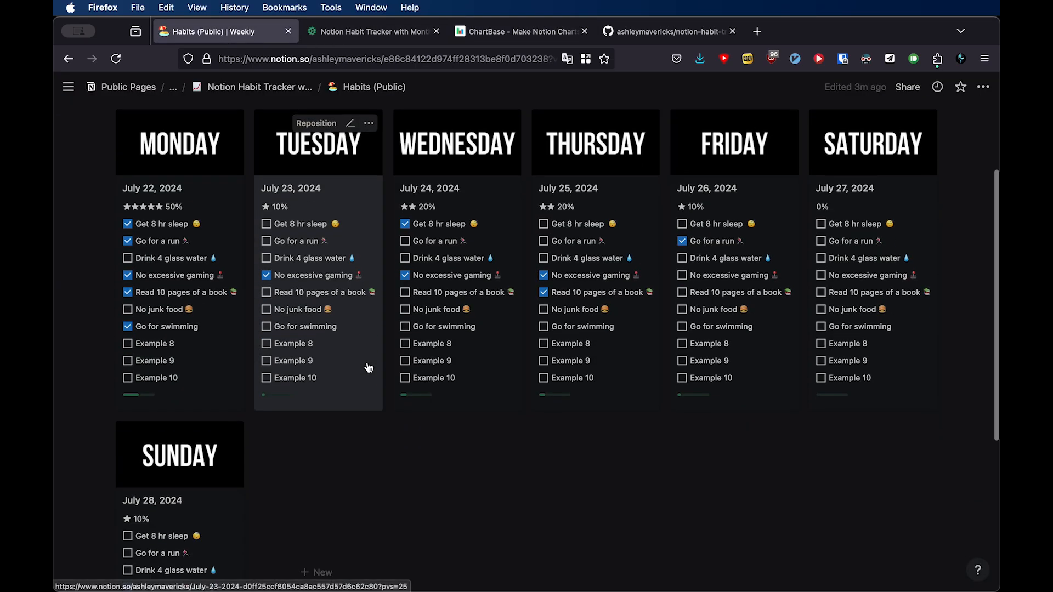
pyautogui.scroll(4, 287, 176)
pyautogui.click(286, 88)
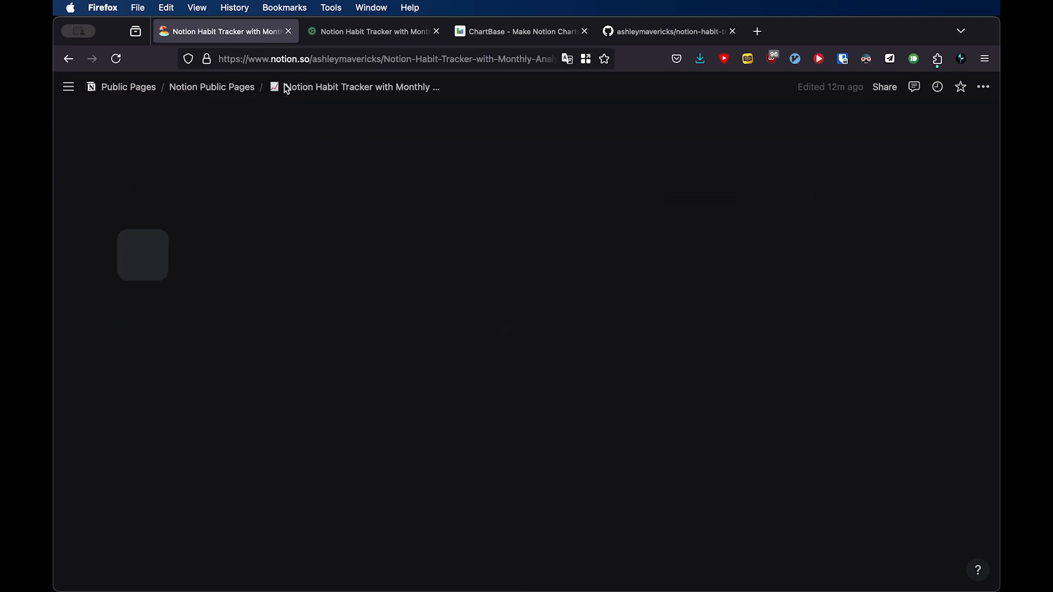
# Embed the copied chart link directly below the old chart on the tracker page and delete the old chart block.
pyautogui.scroll(-5, 347, 356)
pyautogui.scroll(2, 345, 356)
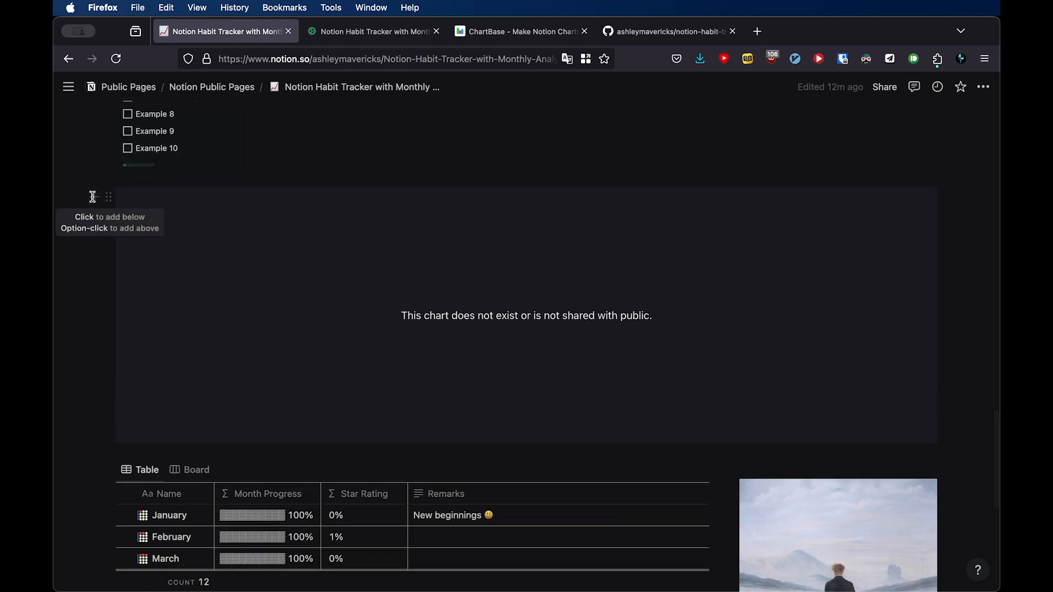
pyautogui.click(98, 198)
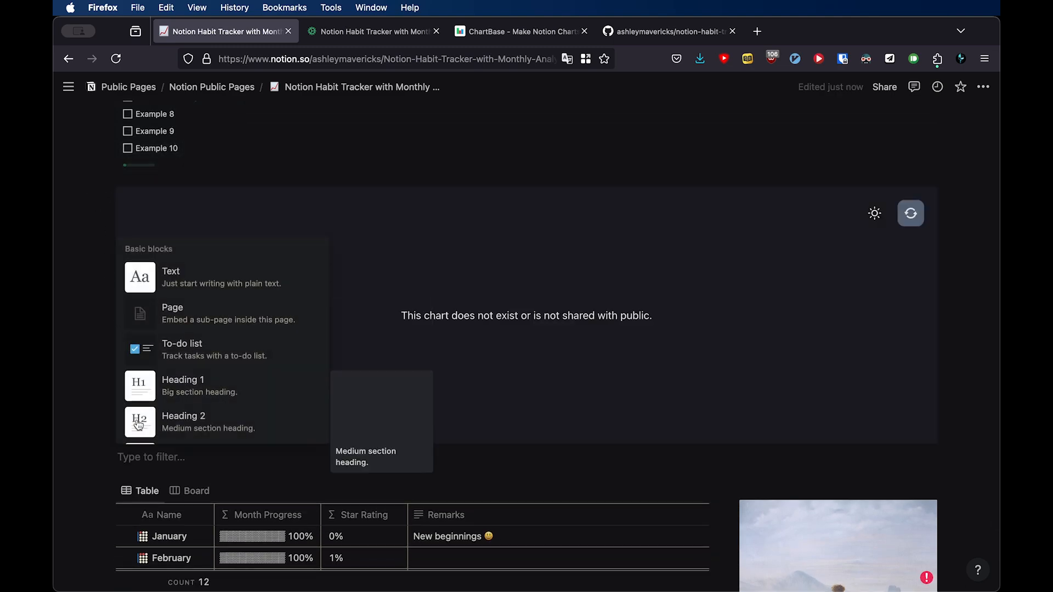
pyautogui.press('super+v')
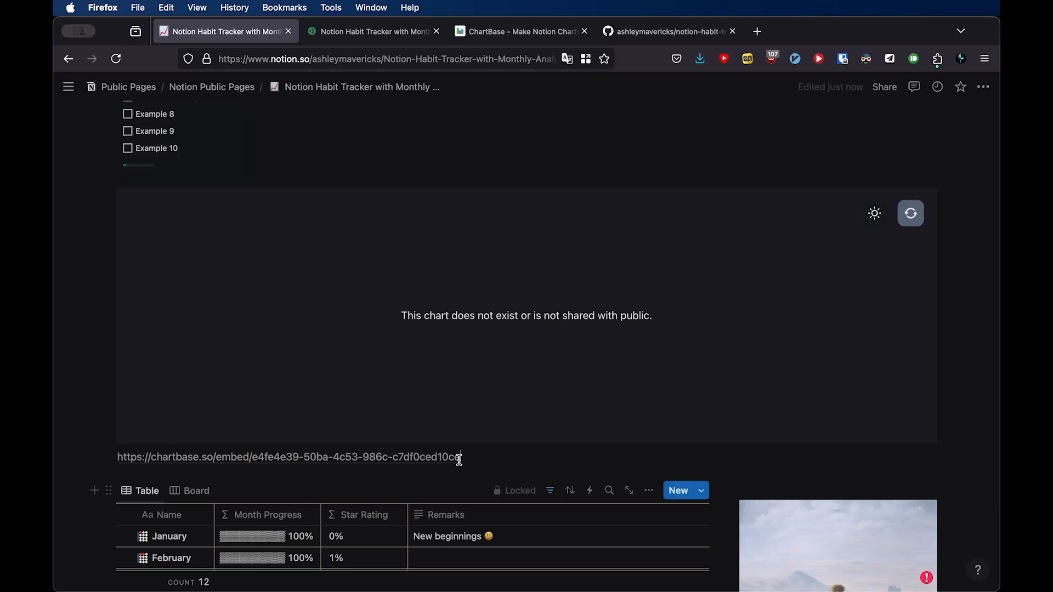
pyautogui.click(511, 554)
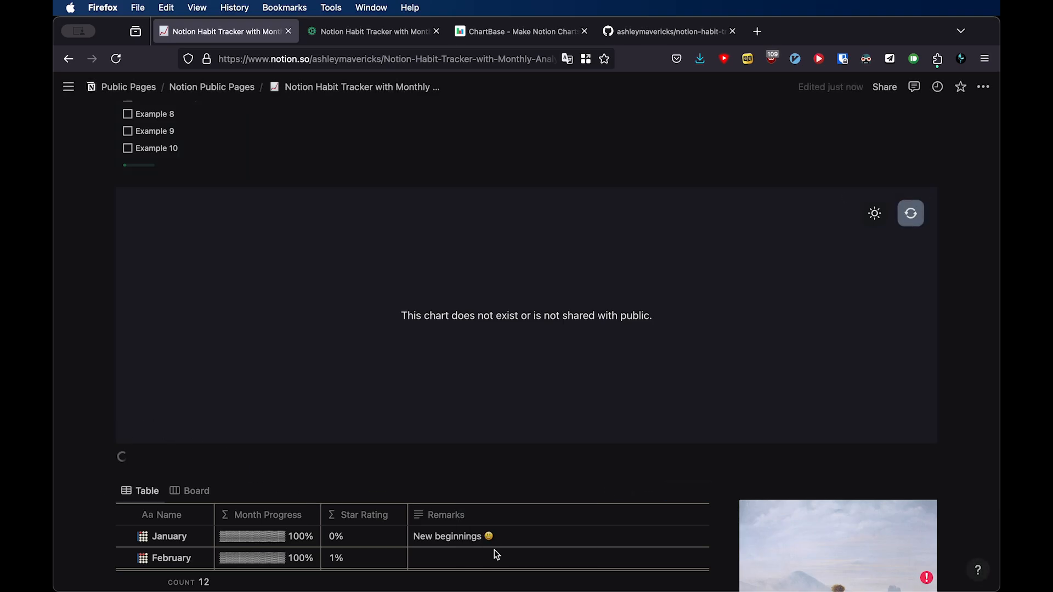
pyautogui.click(109, 199)
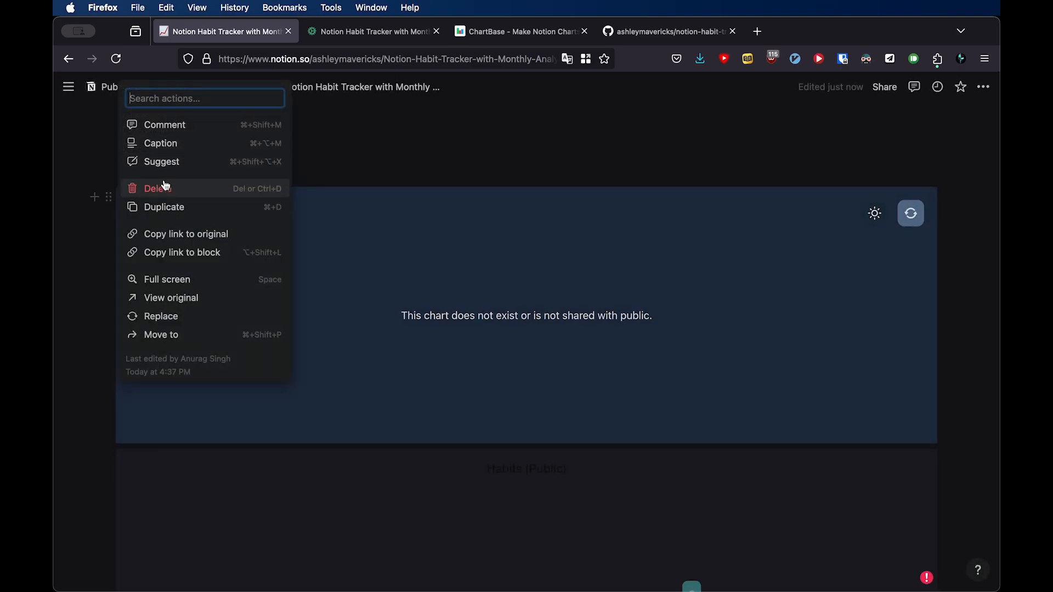
pyautogui.click(163, 186)
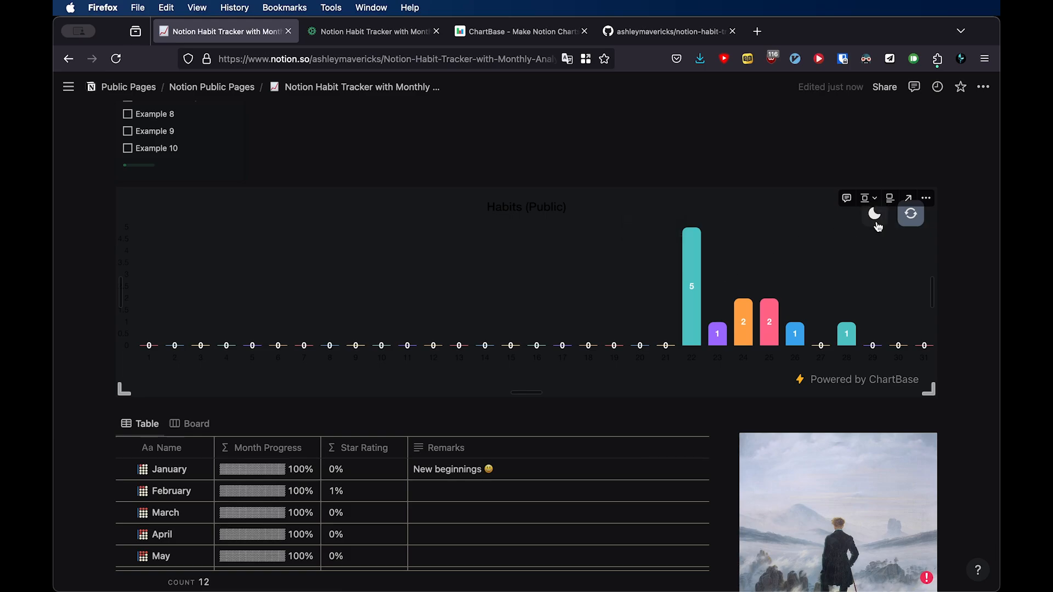
# Switch the embedded Habits (Public) chart to dark mode, make it taller and refresh it.
pyautogui.click(876, 221)
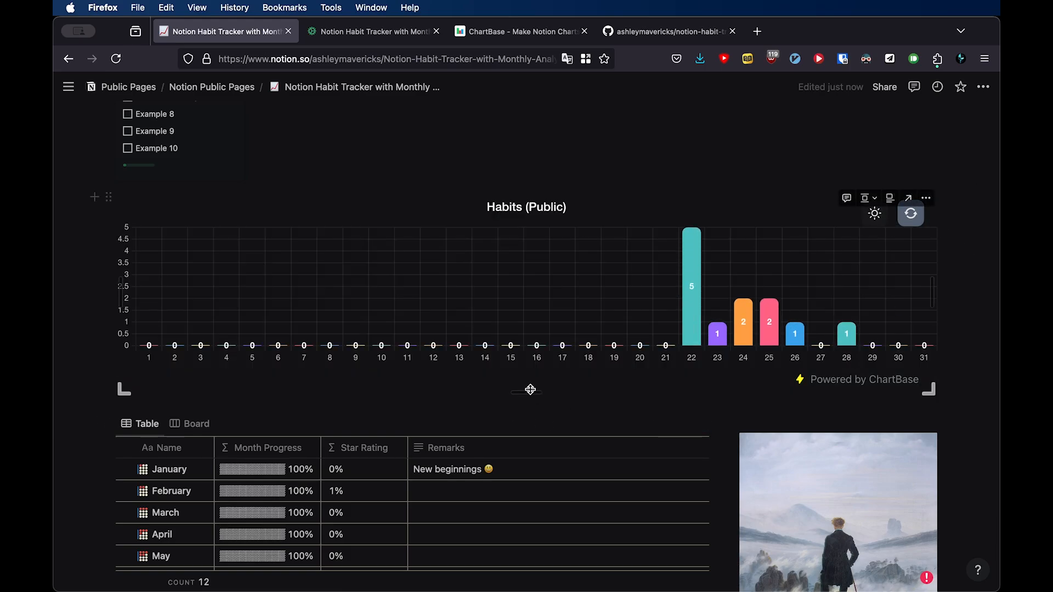
pyautogui.moveTo(529, 389); pyautogui.dragTo(530, 460)
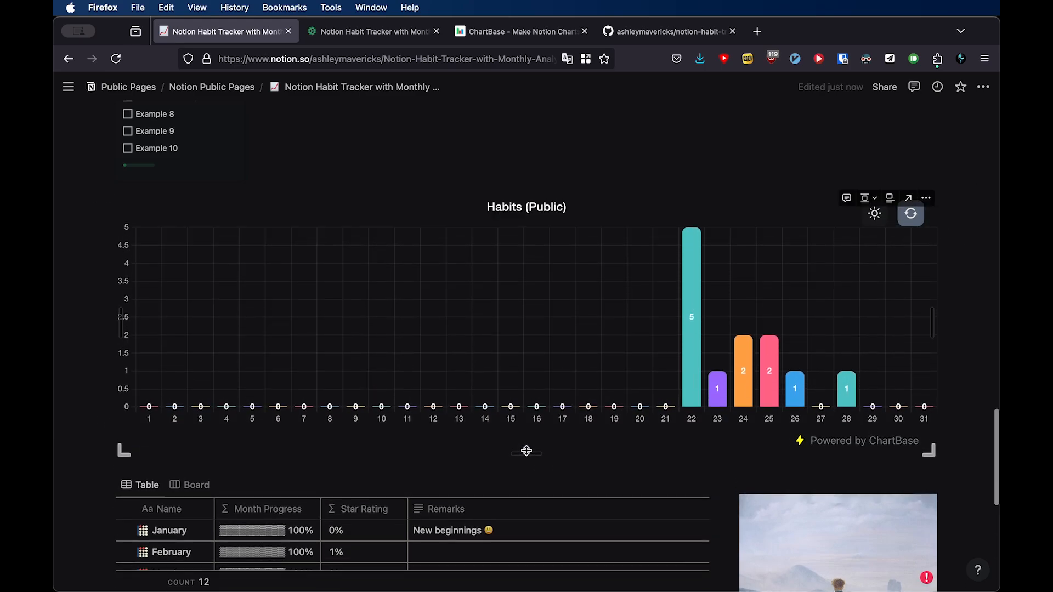
pyautogui.click(909, 215)
pyautogui.scroll(10, 571, 284)
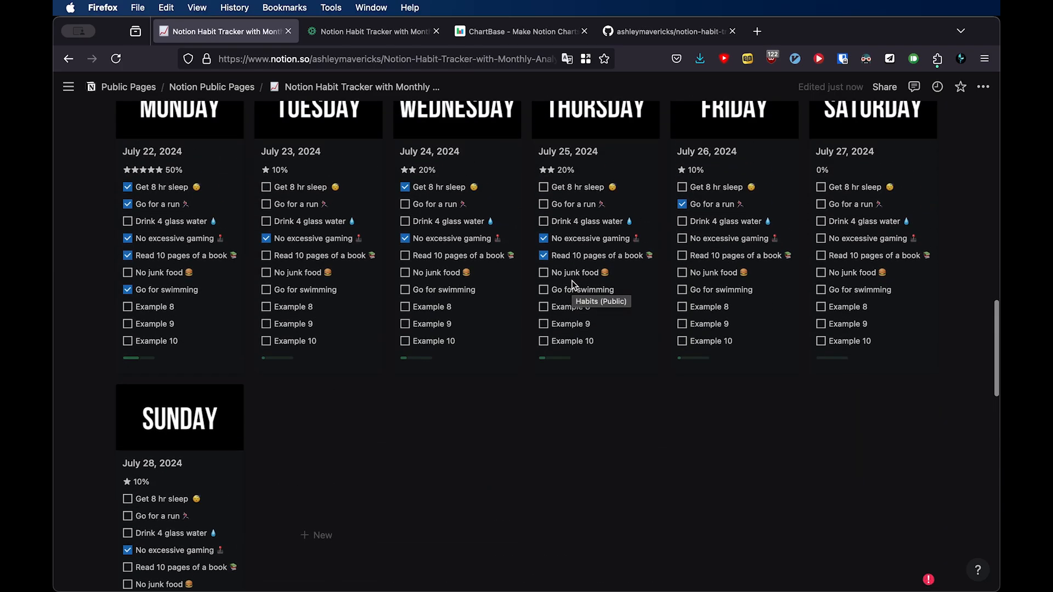
# Tick all remaining unchecked habits on the Tuesday, July 23, 2024 card.
pyautogui.click(266, 273)
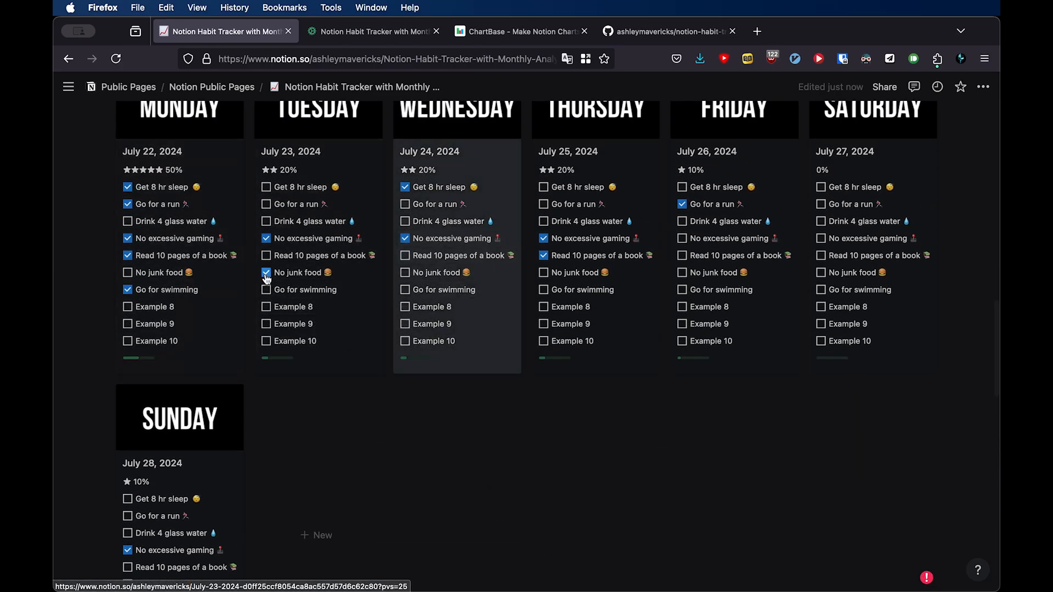
pyautogui.click(266, 291)
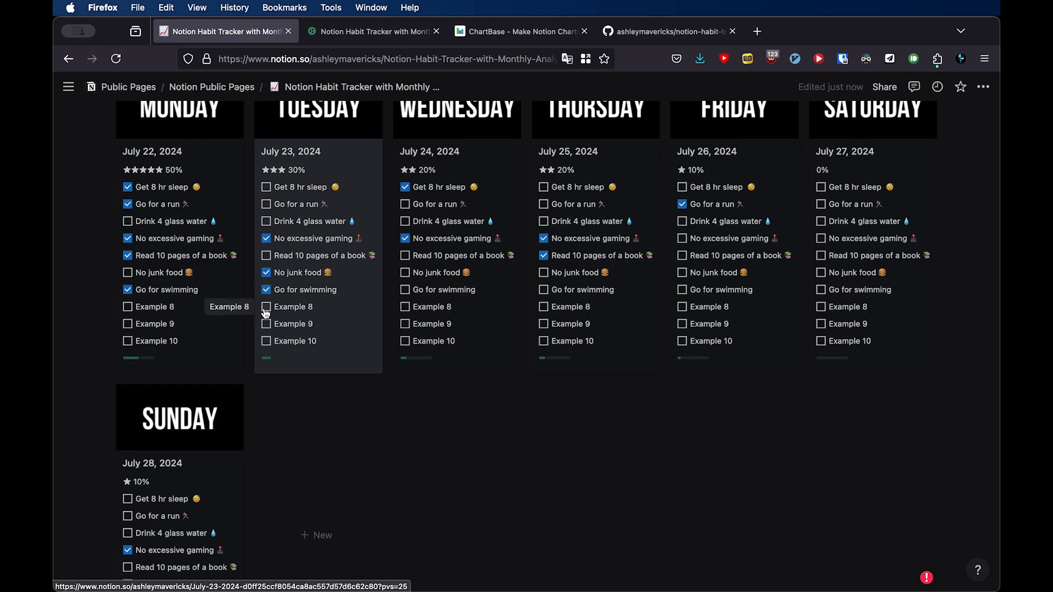
pyautogui.click(267, 307)
pyautogui.click(267, 325)
pyautogui.click(267, 341)
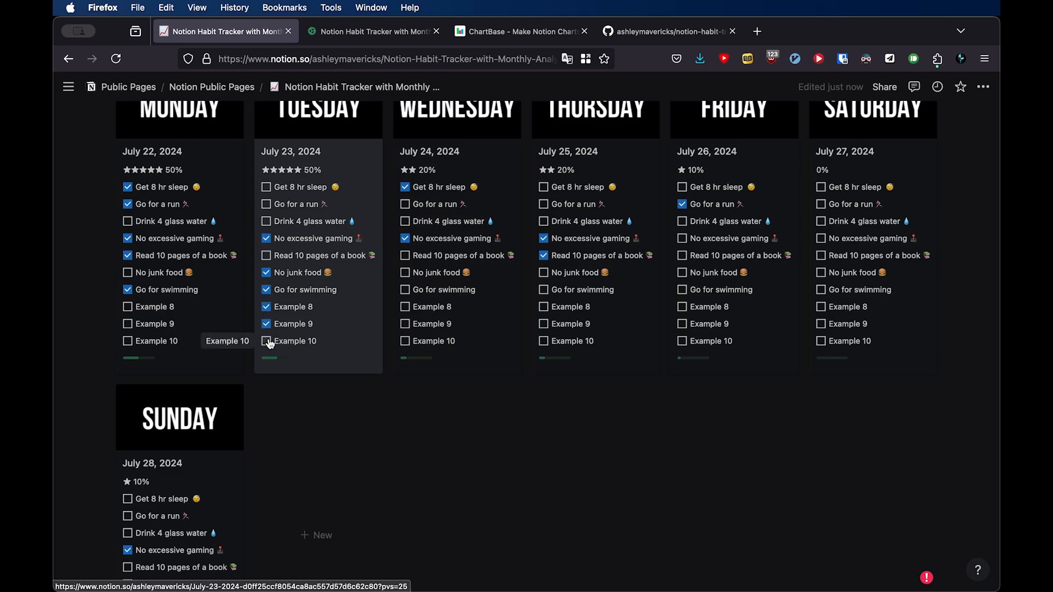
pyautogui.click(267, 256)
pyautogui.click(267, 221)
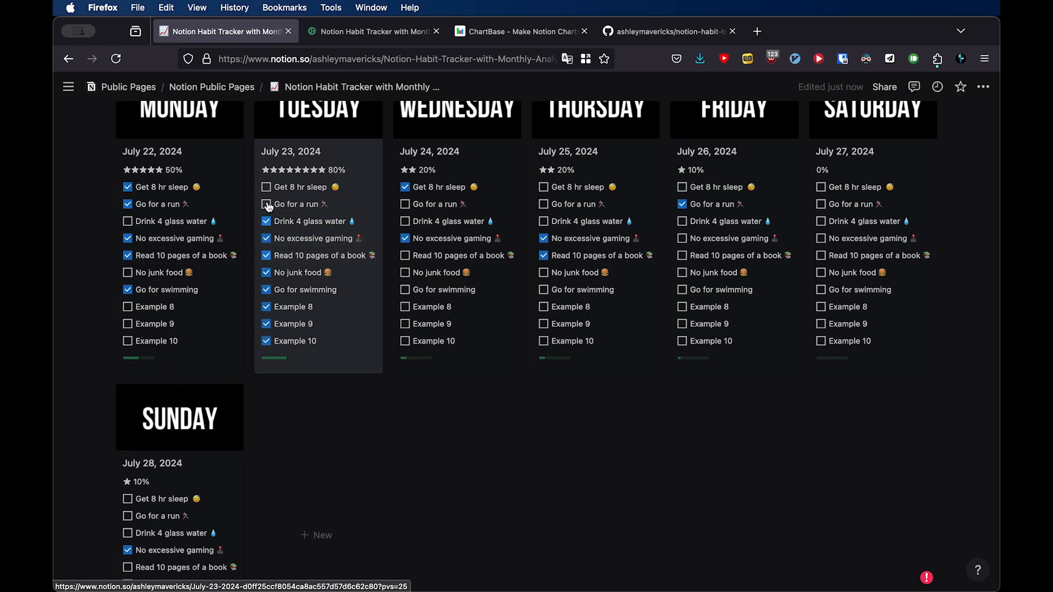
pyautogui.click(267, 205)
# Refresh the embedded Habits (Public) chart and compare its day 22 and 23 bars with the weekly habit cards.
pyautogui.scroll(-10, 360, 368)
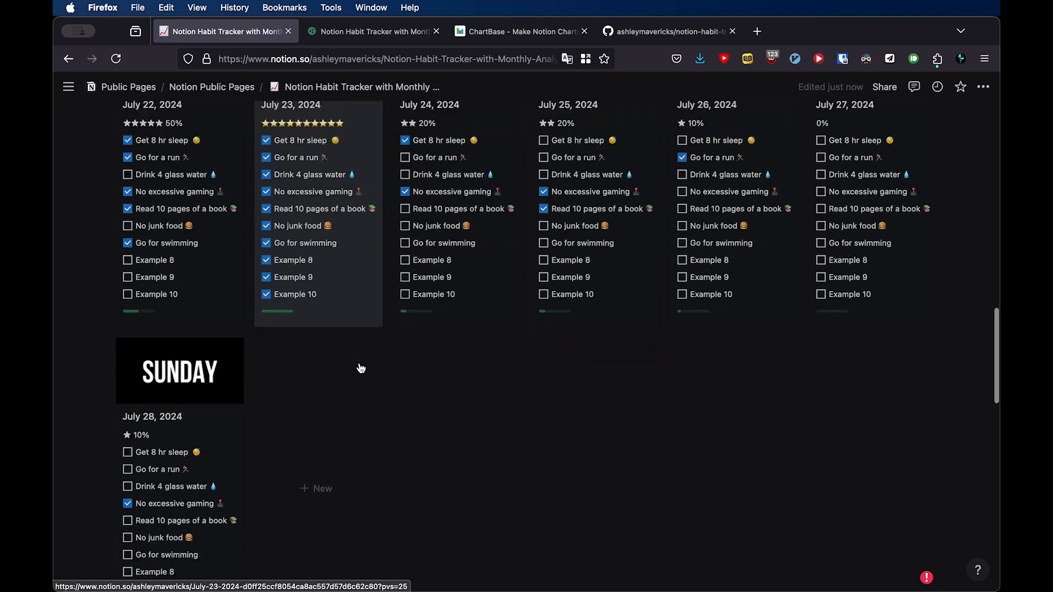
pyautogui.scroll(5, 361, 369)
pyautogui.scroll(5, 361, 369)
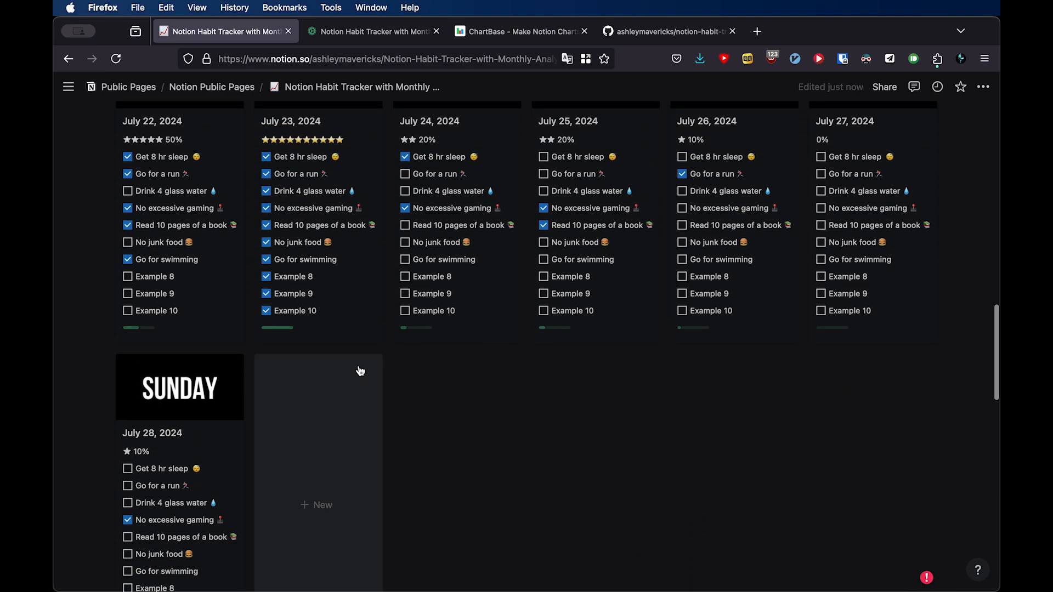
pyautogui.scroll(-10, 360, 371)
pyautogui.scroll(2, 359, 370)
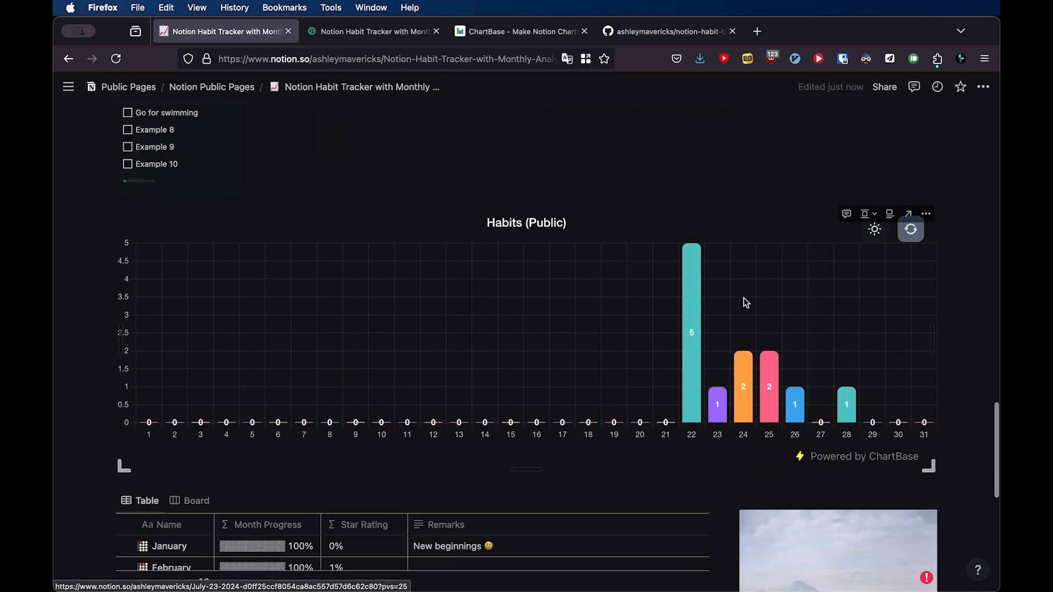
pyautogui.click(913, 229)
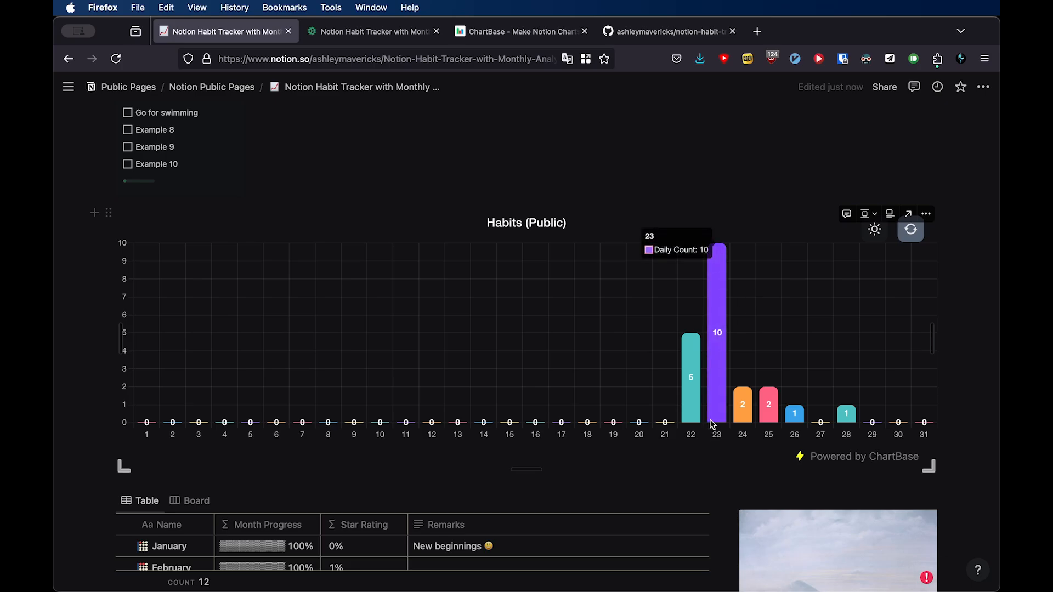
pyautogui.scroll(3, 719, 328)
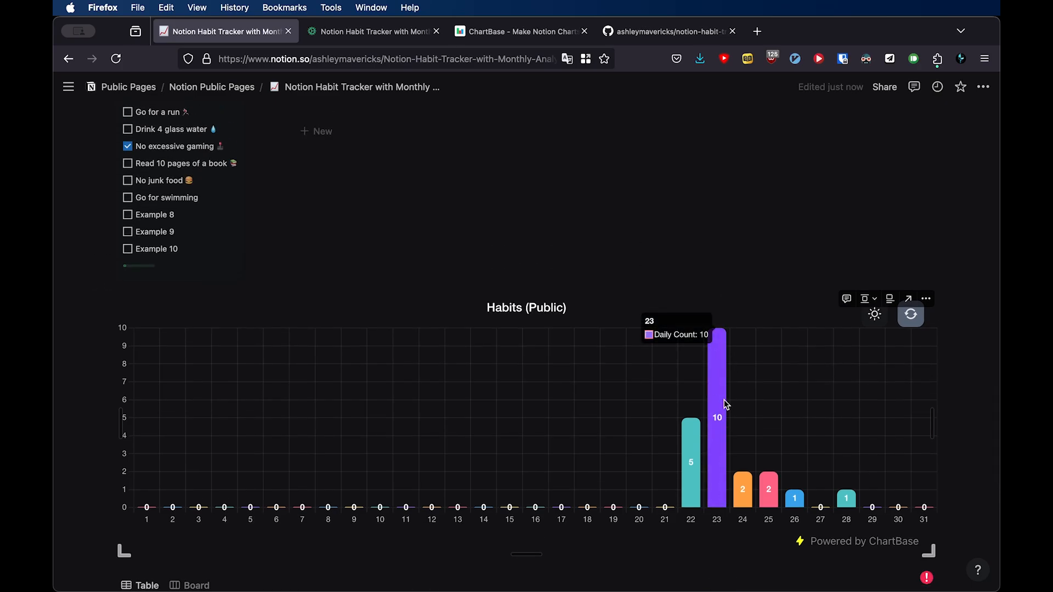
pyautogui.scroll(3, 725, 404)
pyautogui.scroll(-3, 705, 538)
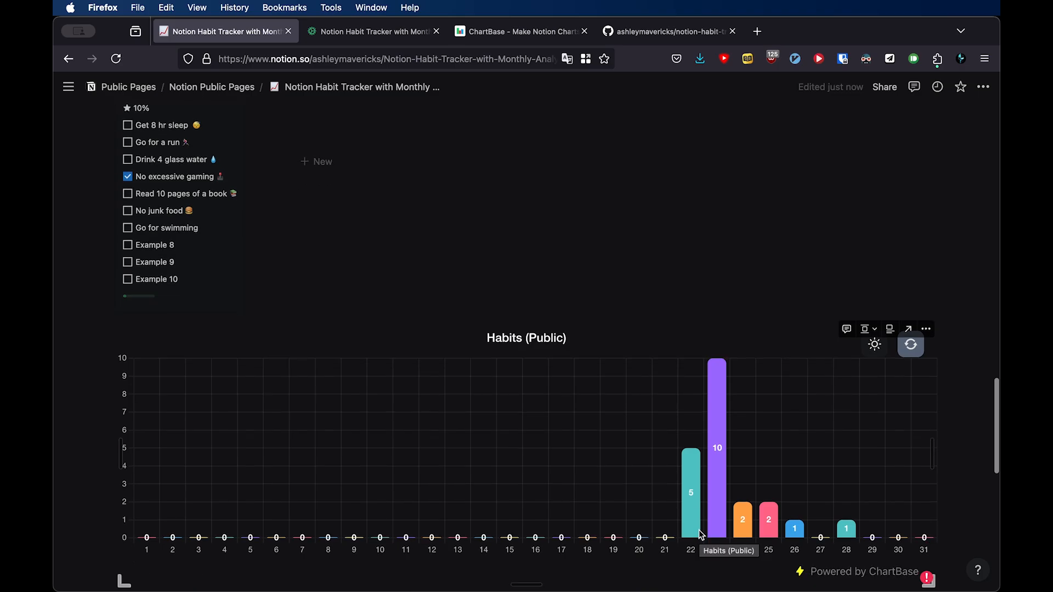
pyautogui.scroll(10, 576, 399)
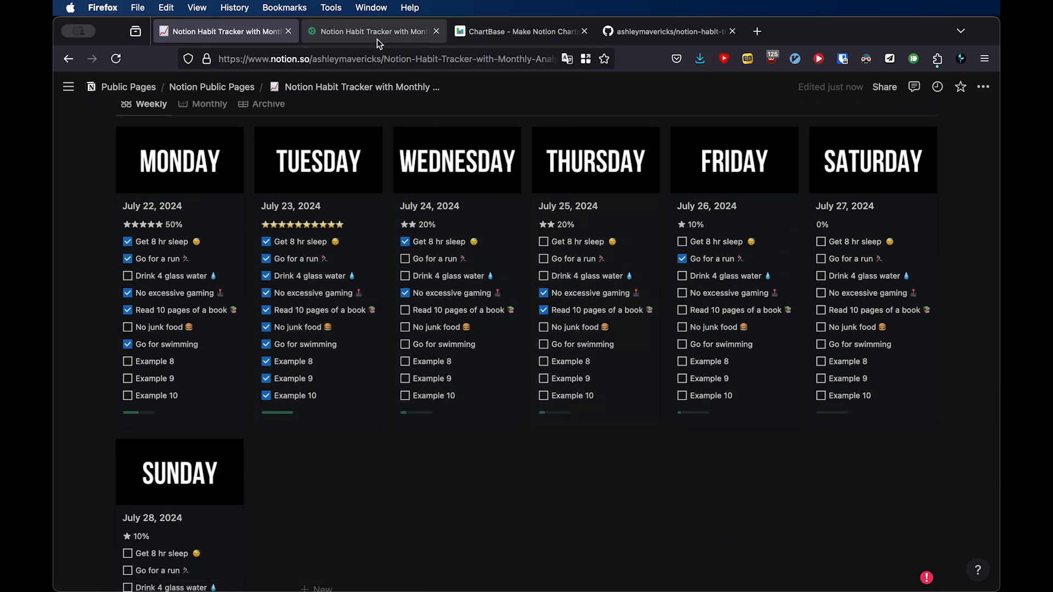
# Switch to the chart builder in ChartBase and change the chart label to "Daily Habit Tracker".
pyautogui.click(516, 32)
pyautogui.scroll(5, 158, 219)
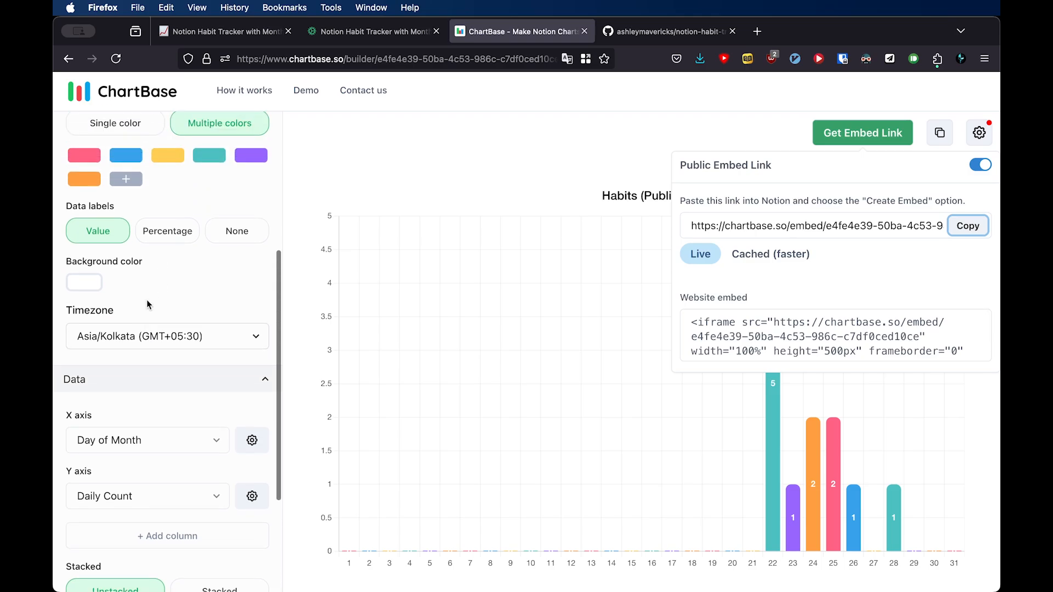
pyautogui.scroll(5, 147, 305)
pyautogui.moveTo(158, 264); pyautogui.dragTo(79, 262)
pyautogui.click(78, 262)
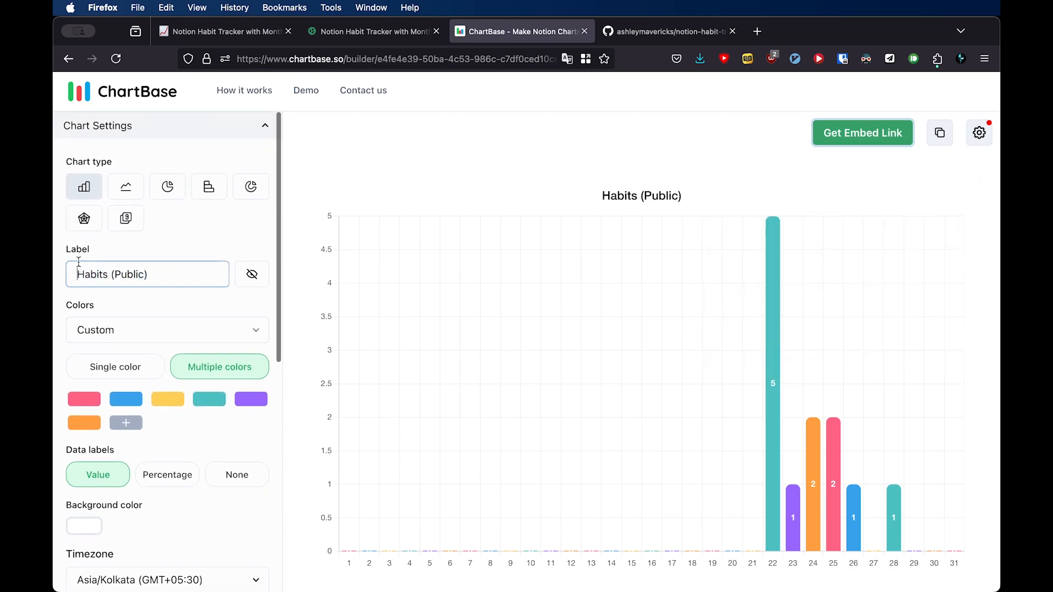
pyautogui.write('dail')
pyautogui.press('super+a')
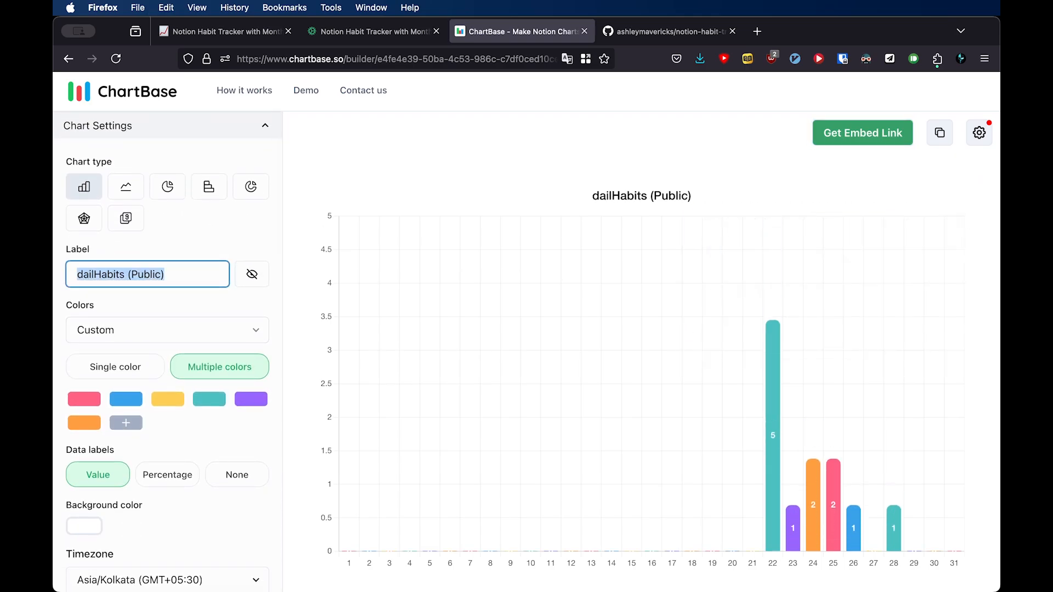
pyautogui.write('Daily Habi')
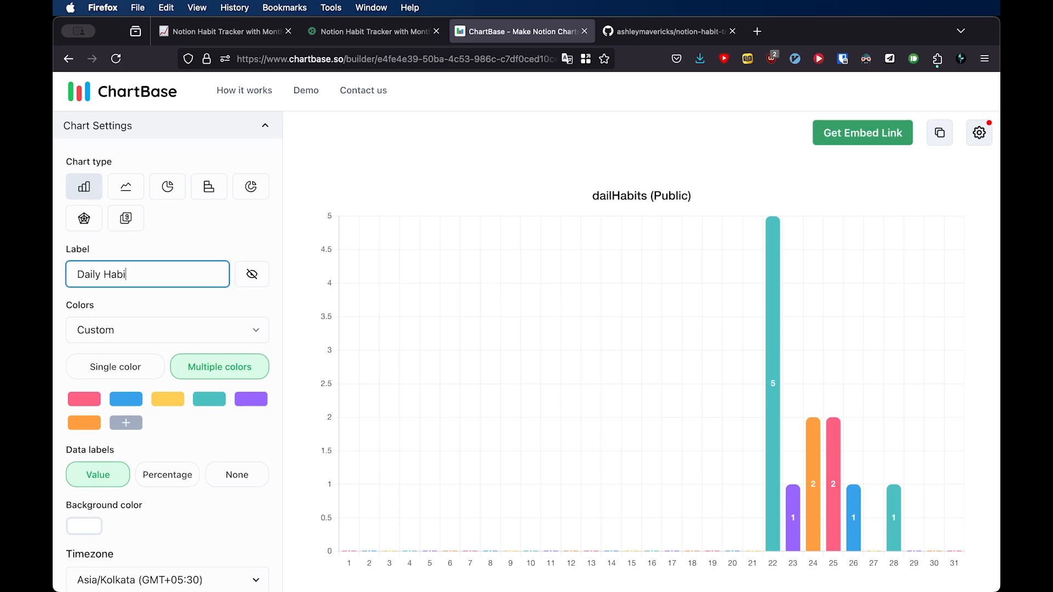
pyautogui.write('t Tracker')
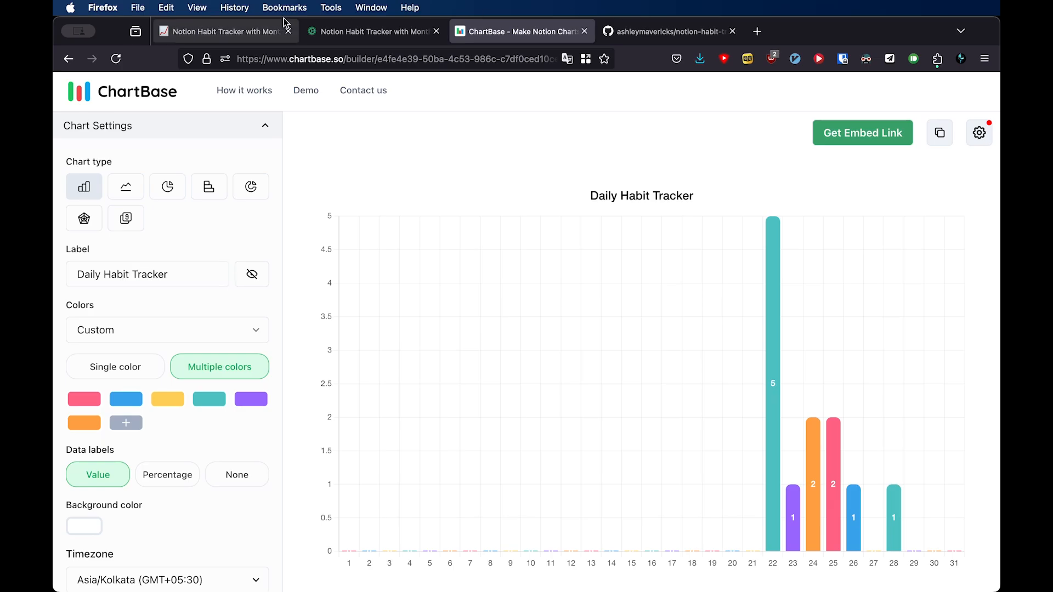
# Return to the Notion habit tracker page and refresh the embedded chart to load its new title.
pyautogui.click(225, 34)
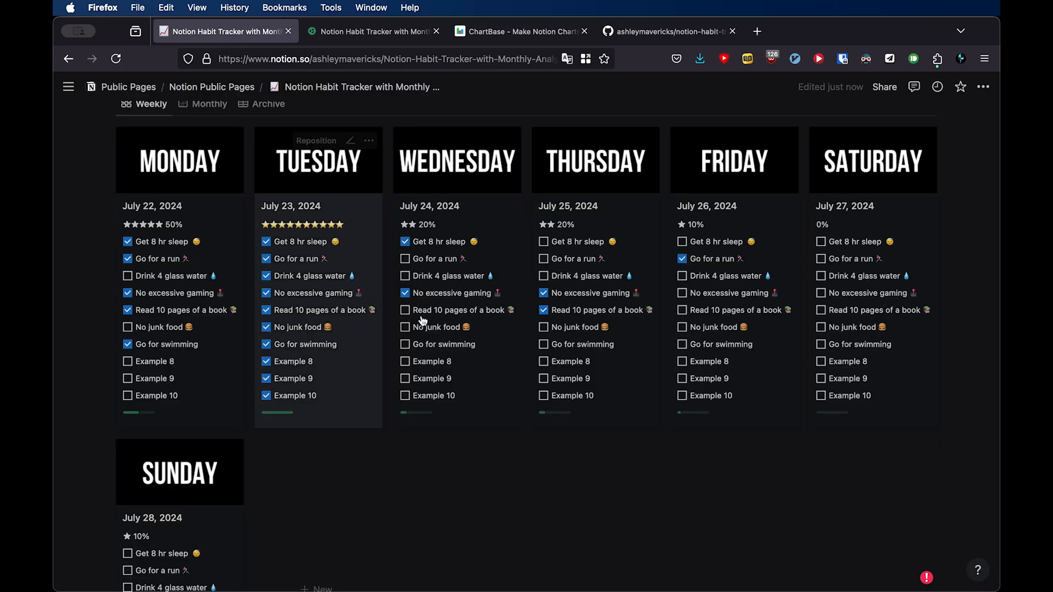
pyautogui.scroll(-10, 923, 105)
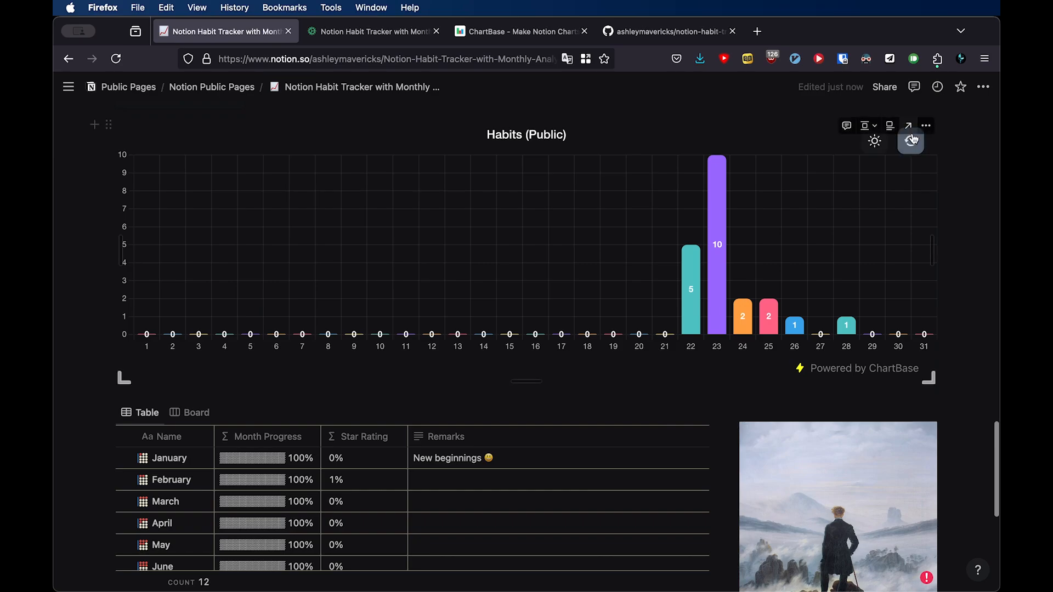
pyautogui.click(913, 141)
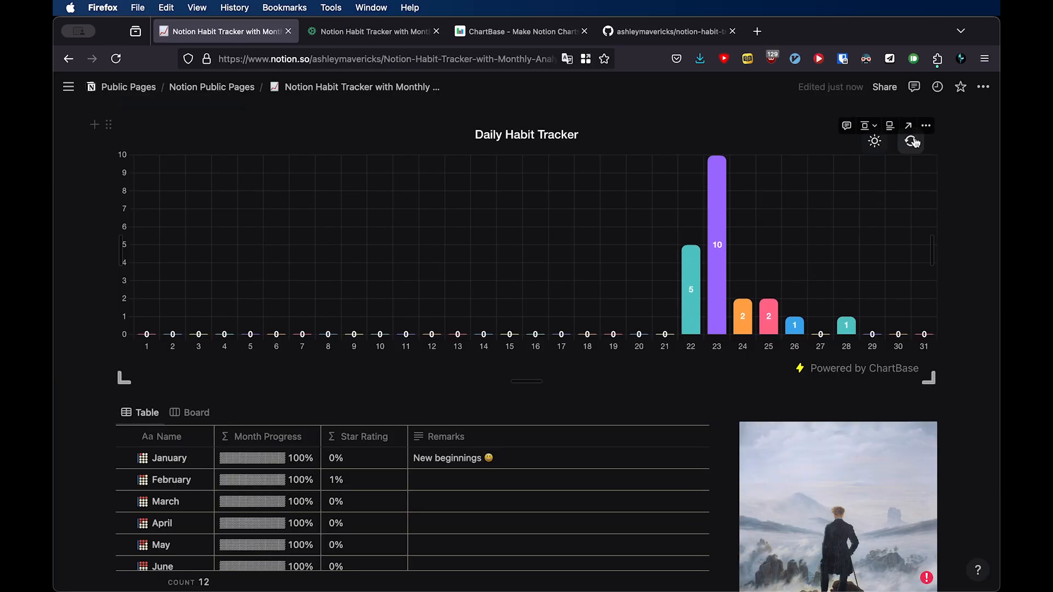
pyautogui.scroll(2, 583, 188)
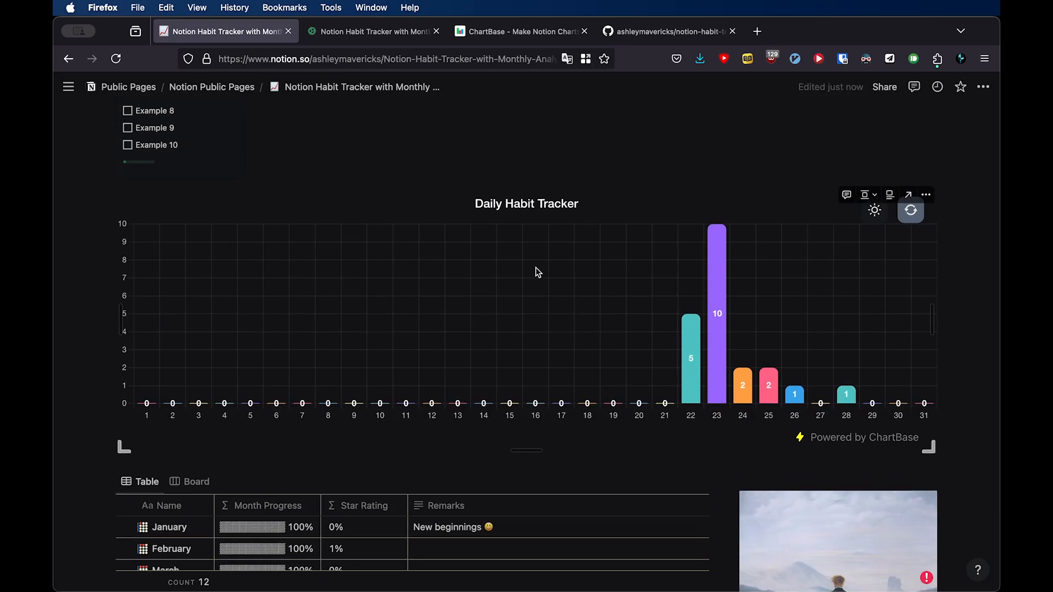
pyautogui.scroll(2, 563, 254)
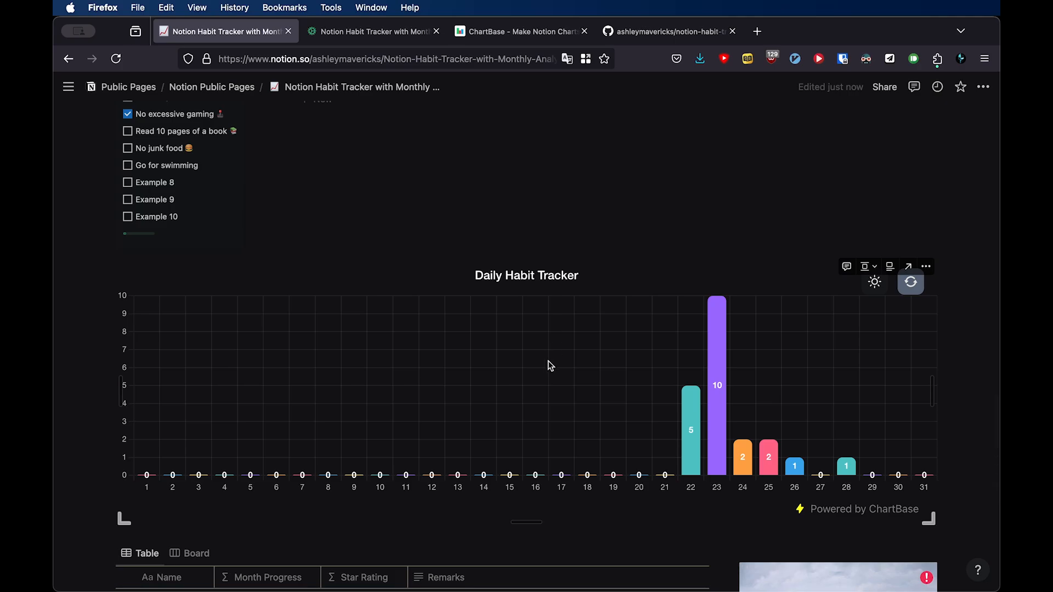
# Open the Archive view of Habits (Public) and examine its dated daily entries and page count.
pyautogui.scroll(4, 548, 361)
pyautogui.scroll(10, 550, 366)
pyautogui.scroll(-6, 550, 366)
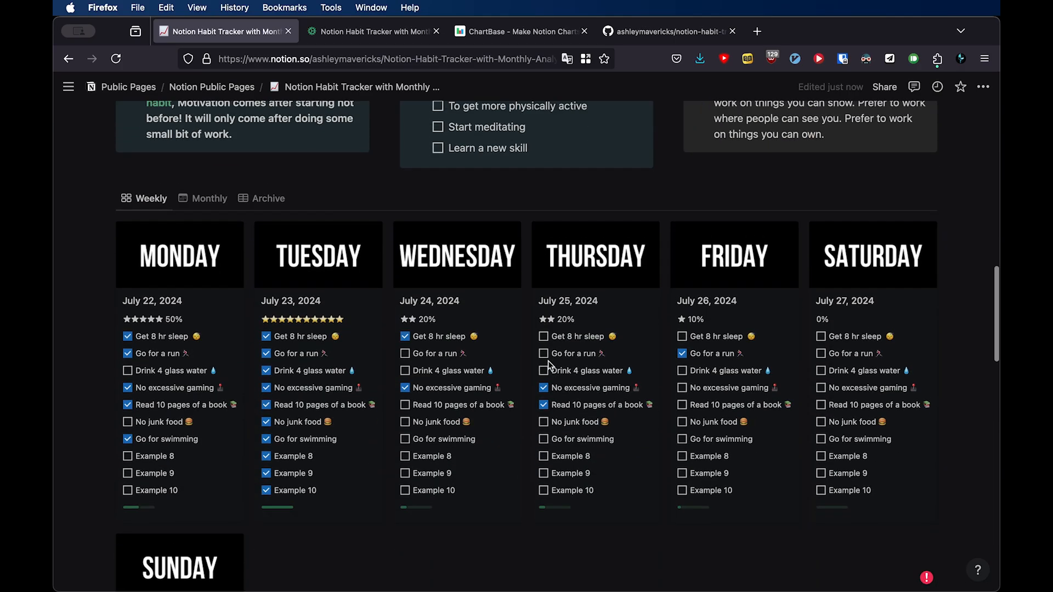
pyautogui.click(253, 203)
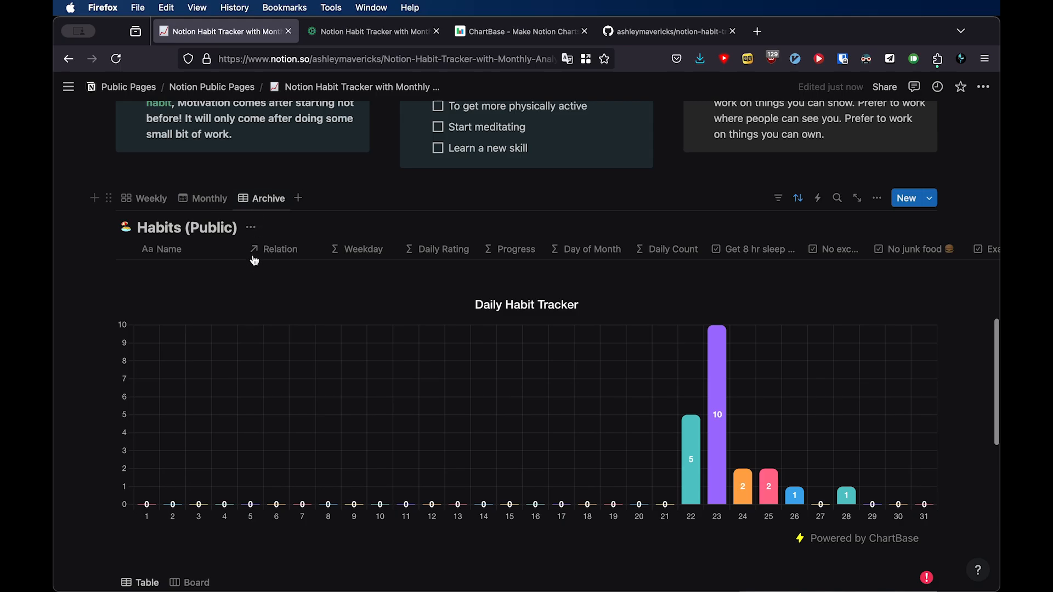
pyautogui.scroll(-8, 283, 398)
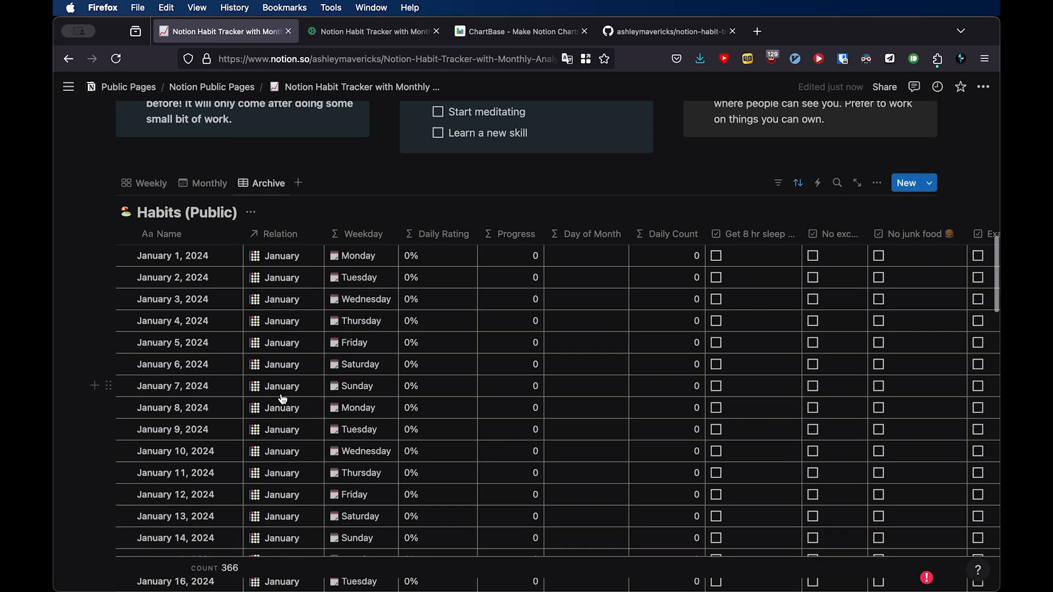
pyautogui.scroll(10, 283, 399)
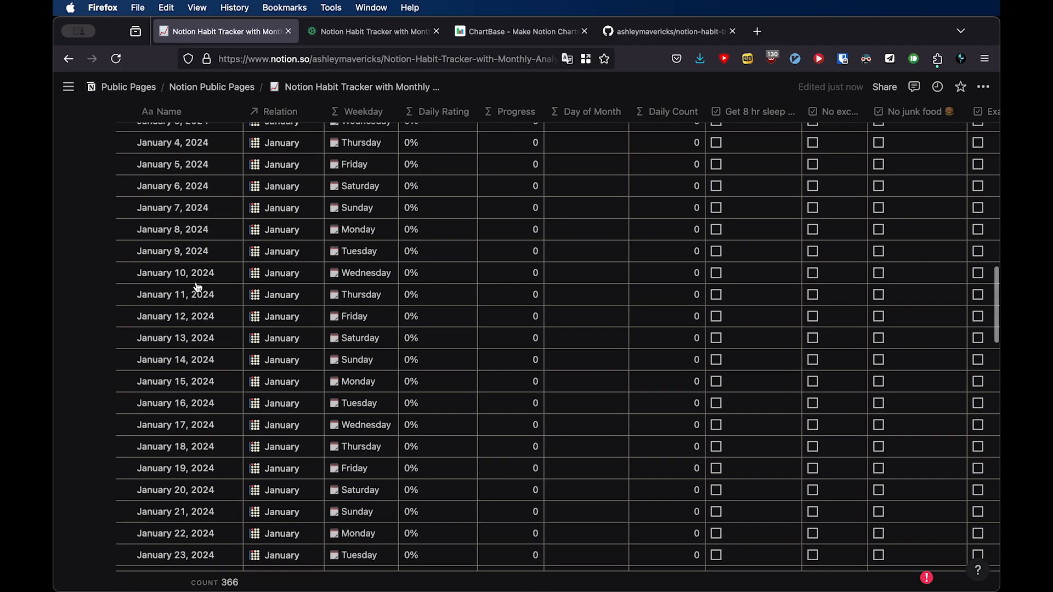
pyautogui.scroll(2, 198, 287)
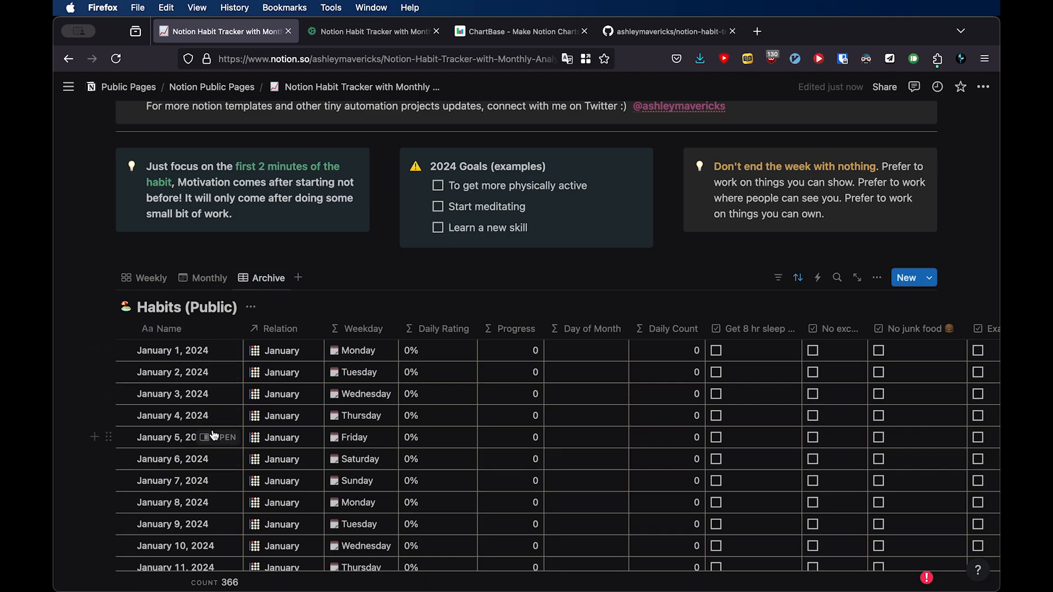
pyautogui.scroll(-3, 213, 435)
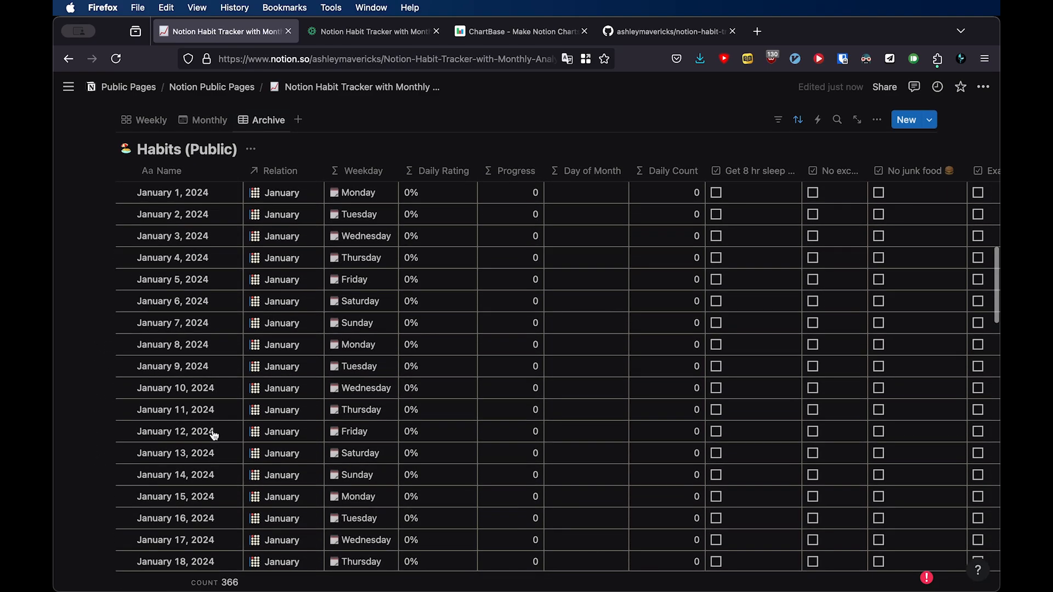
pyautogui.scroll(-10, 214, 435)
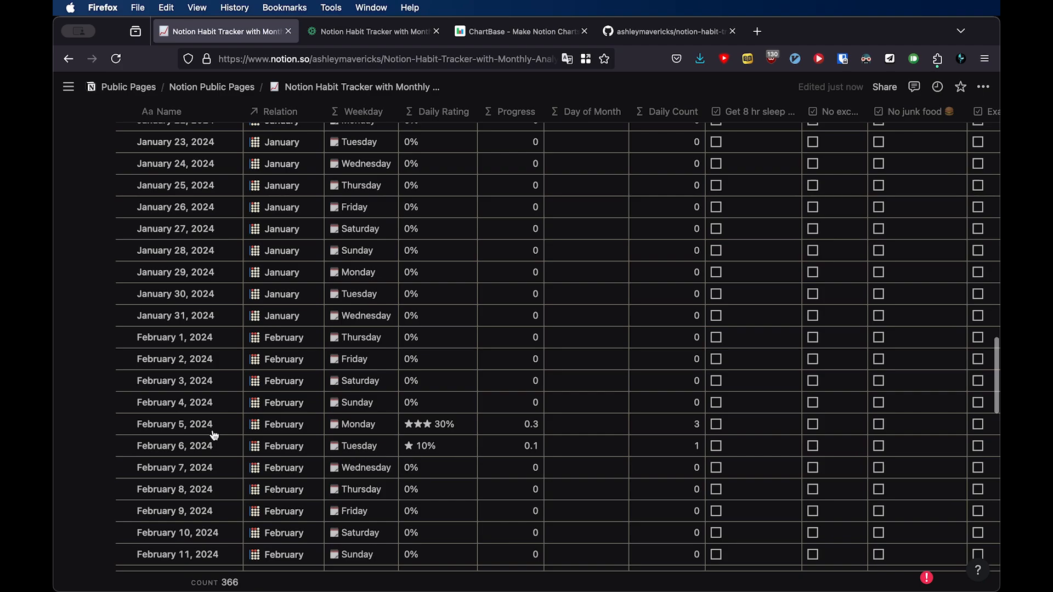
pyautogui.scroll(-10, 214, 435)
pyautogui.scroll(5, 214, 435)
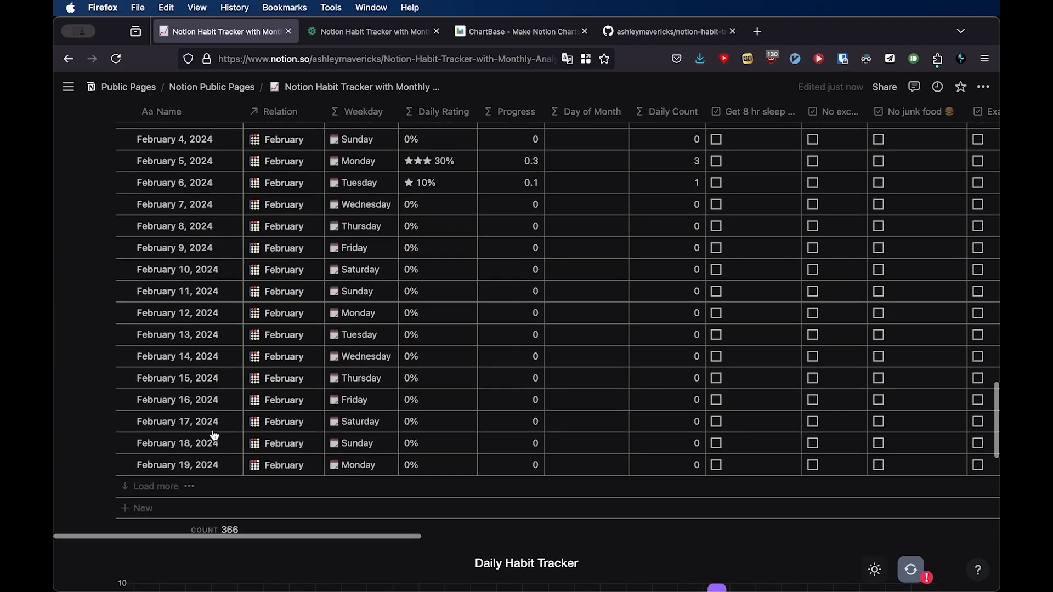
pyautogui.scroll(10, 214, 435)
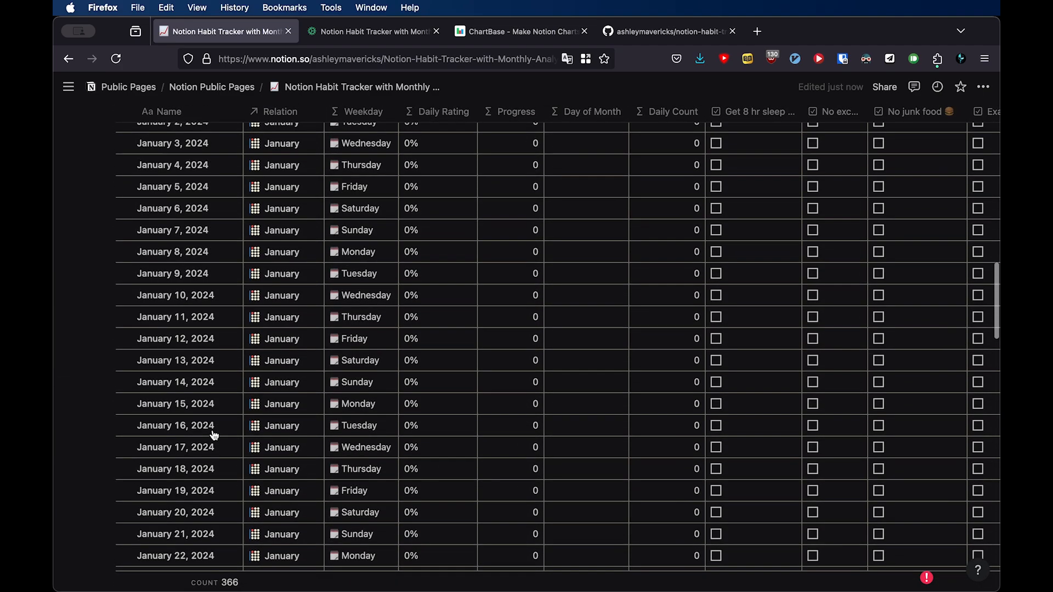
pyautogui.scroll(3, 214, 435)
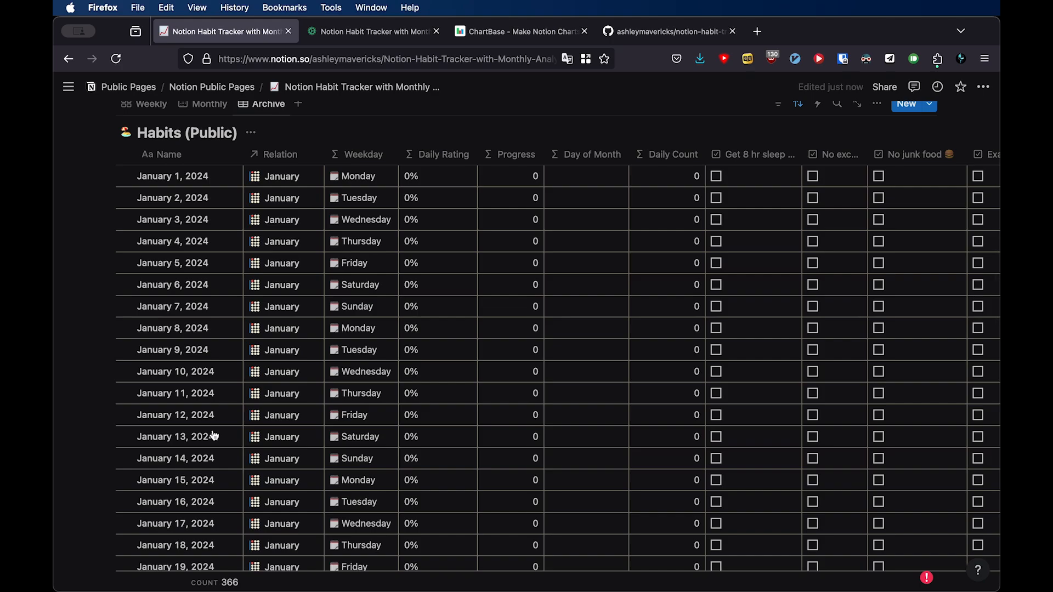
pyautogui.scroll(3, 291, 273)
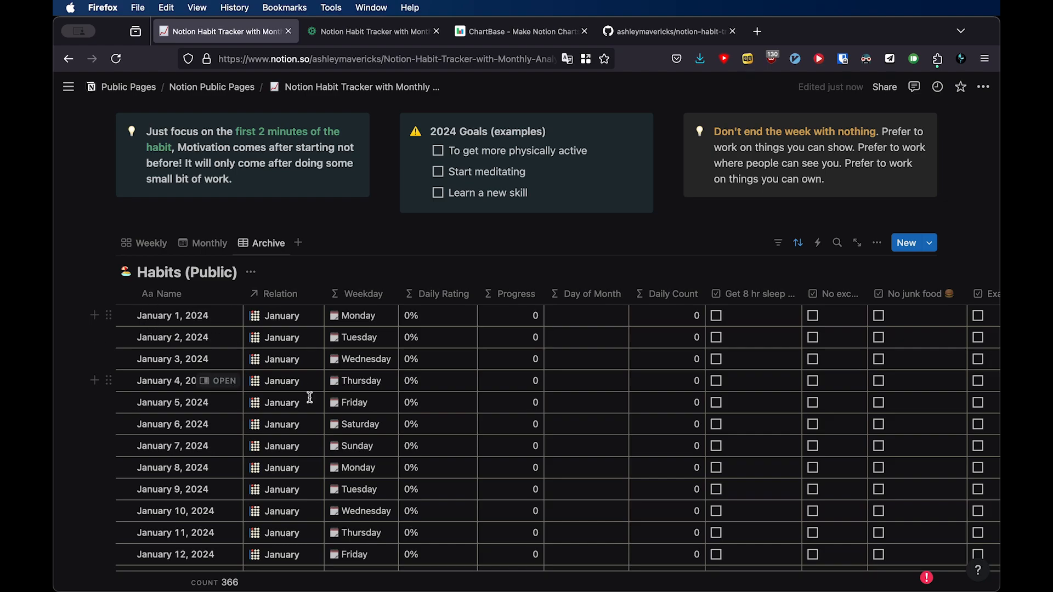
pyautogui.scroll(-12, 309, 401)
pyautogui.scroll(-10, 310, 402)
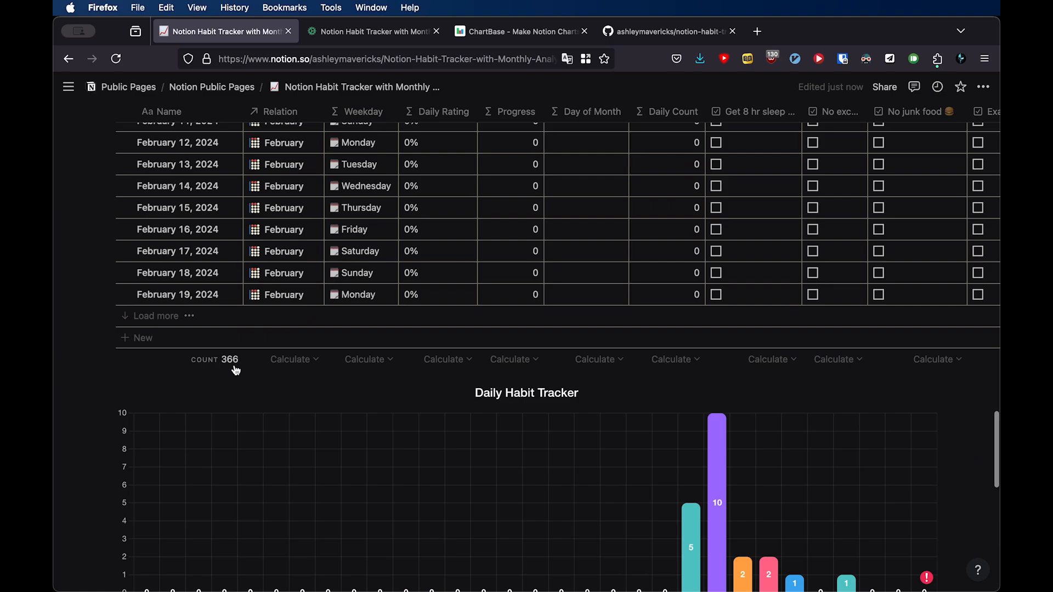
# Switch to the notion-habit-tracker repository on GitHub and look over its file list.
pyautogui.scroll(20, 236, 371)
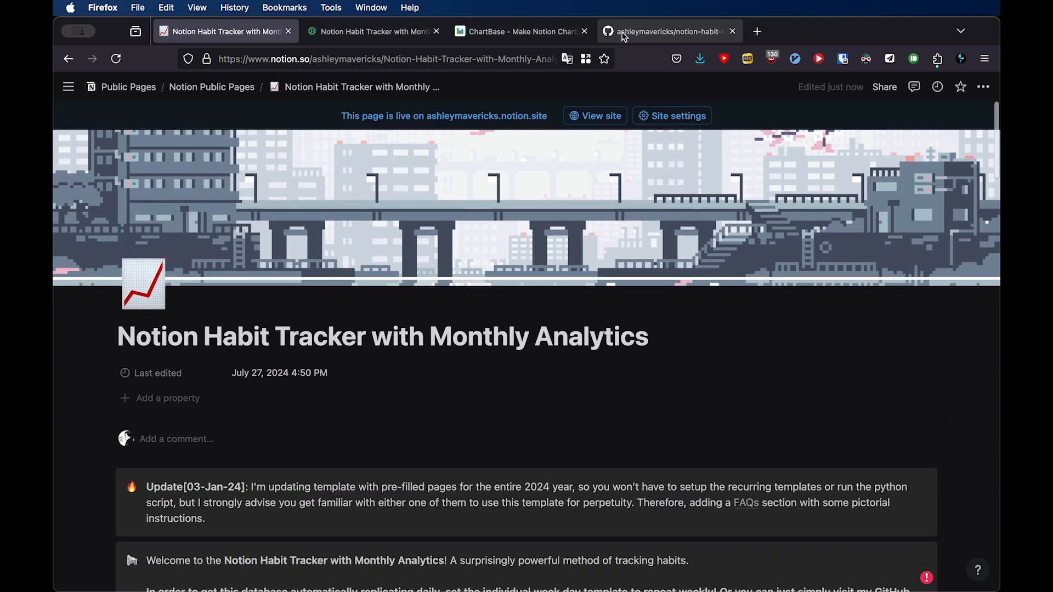
pyautogui.click(625, 36)
pyautogui.scroll(20, 501, 326)
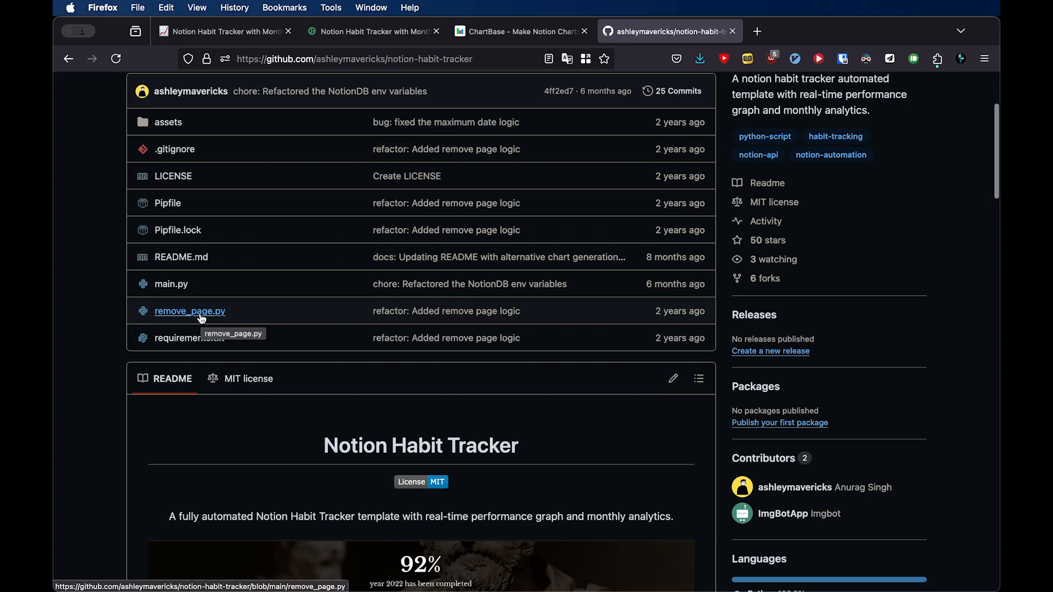
# Examine the repository's README, including the template preview, the Setup Pre-requisites, No Code Approach, Find Database ID and Script Usage sections.
pyautogui.scroll(-6, 177, 298)
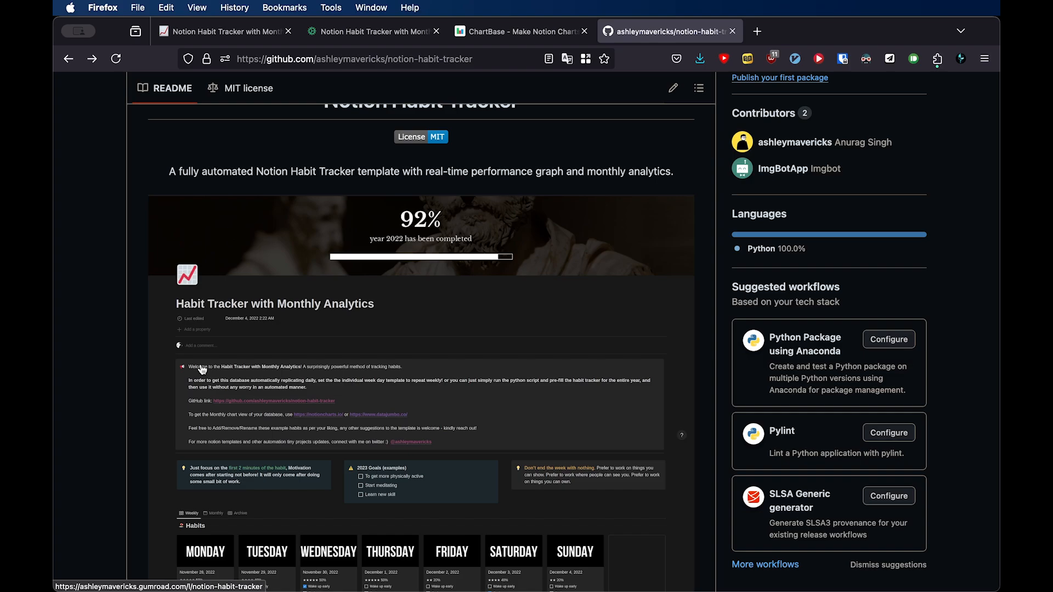
pyautogui.scroll(-15, 203, 370)
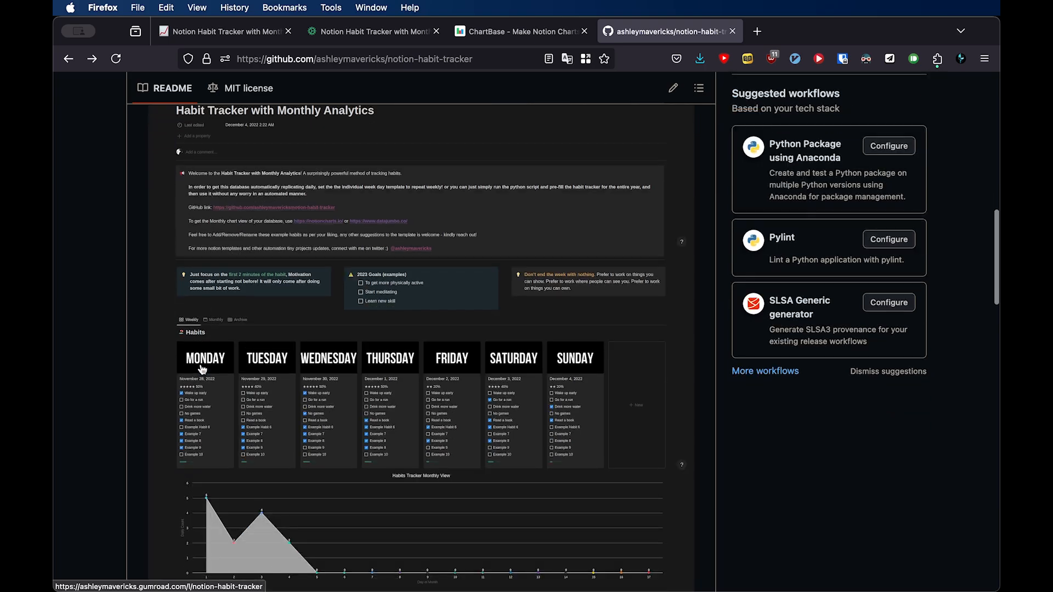
pyautogui.scroll(-3, 202, 370)
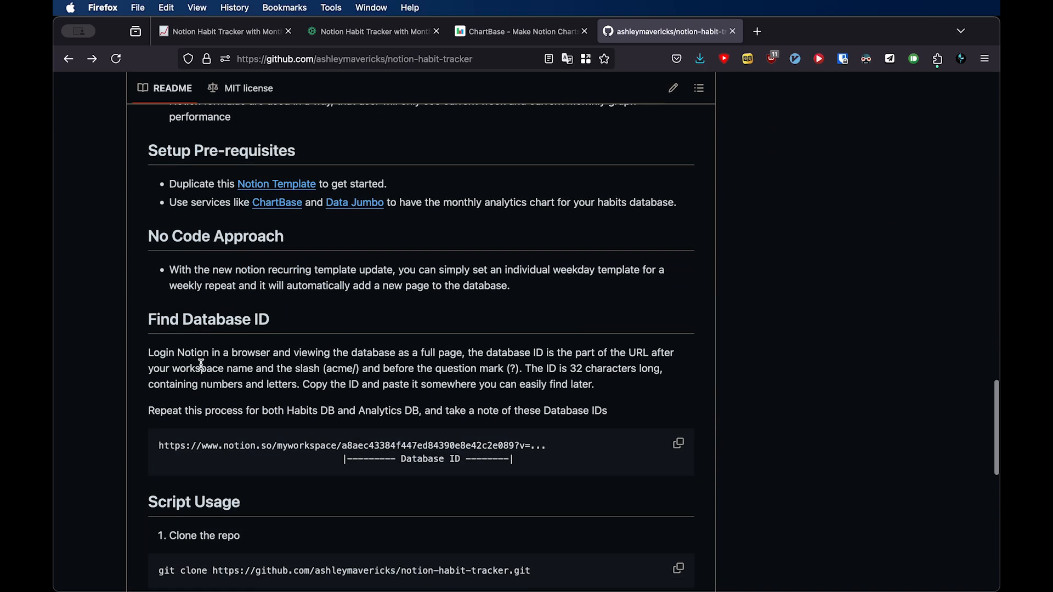
pyautogui.scroll(-3, 202, 365)
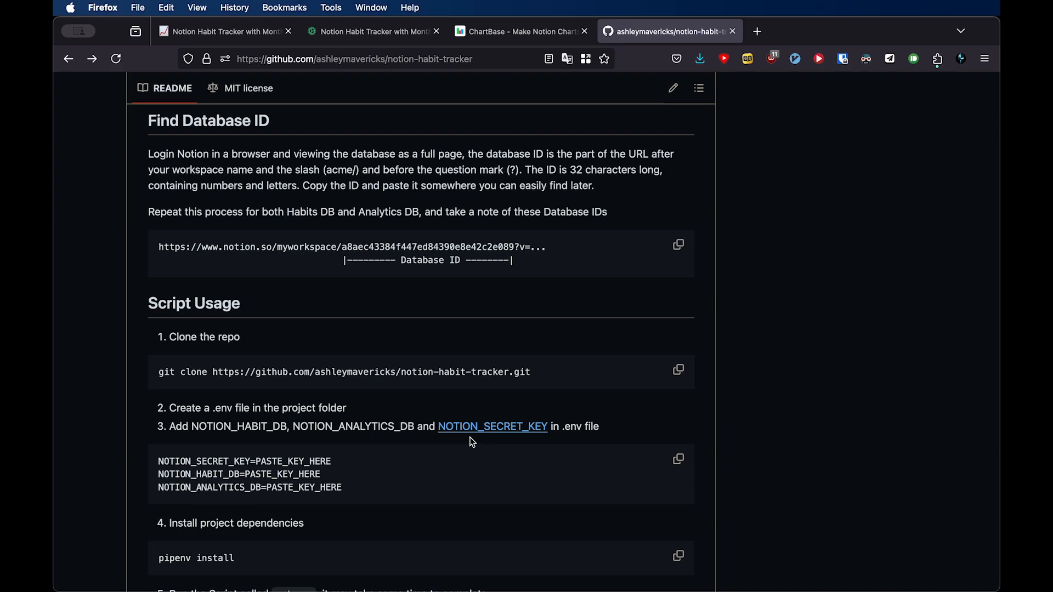
pyautogui.scroll(5, 473, 443)
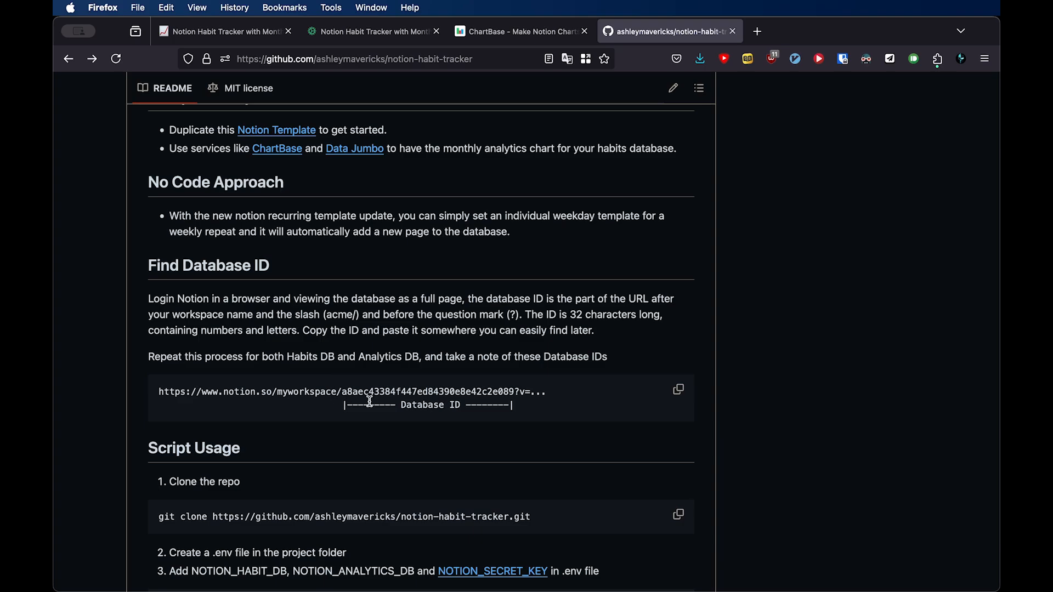
pyautogui.scroll(-10, 475, 417)
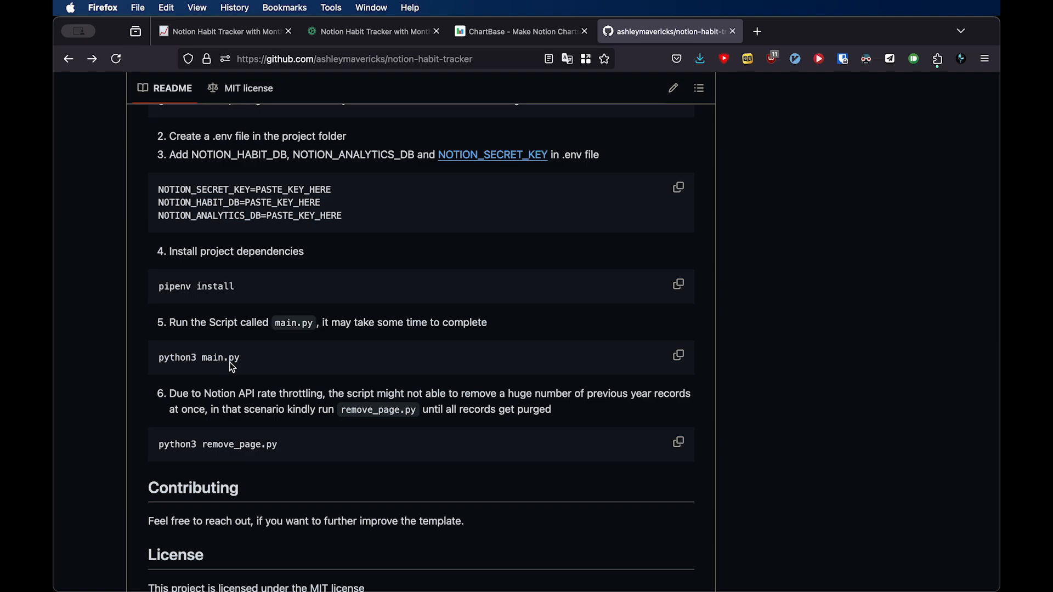
pyautogui.scroll(-3, 232, 369)
pyautogui.scroll(7, 229, 361)
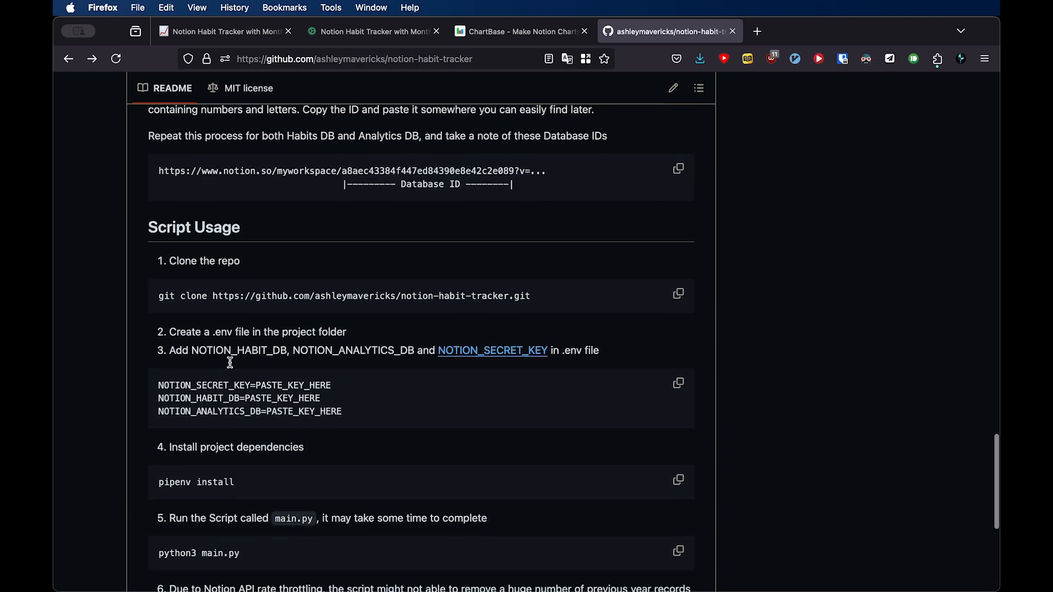
pyautogui.scroll(15, 230, 362)
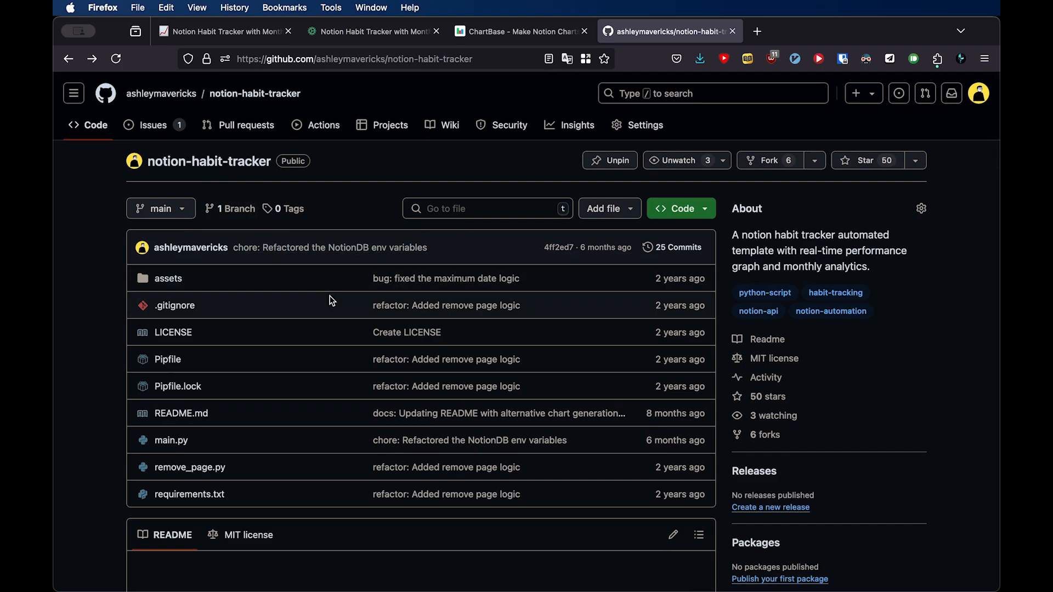
pyautogui.scroll(-8, 330, 295)
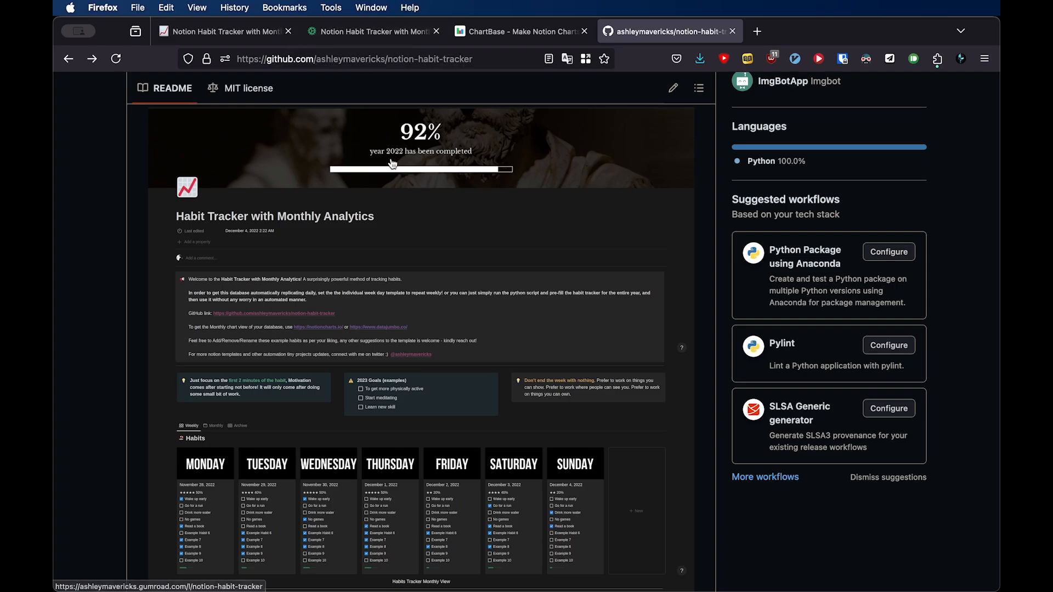
pyautogui.scroll(8, 393, 163)
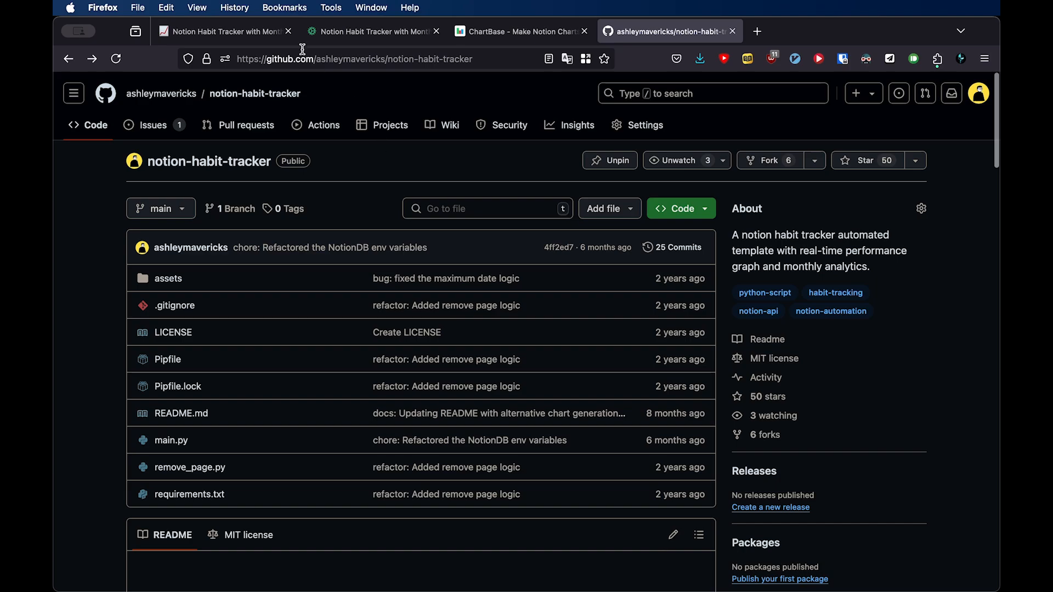
# Switch back to the Notion habit tracker page and look over its content.
pyautogui.click(241, 31)
pyautogui.scroll(-4, 369, 350)
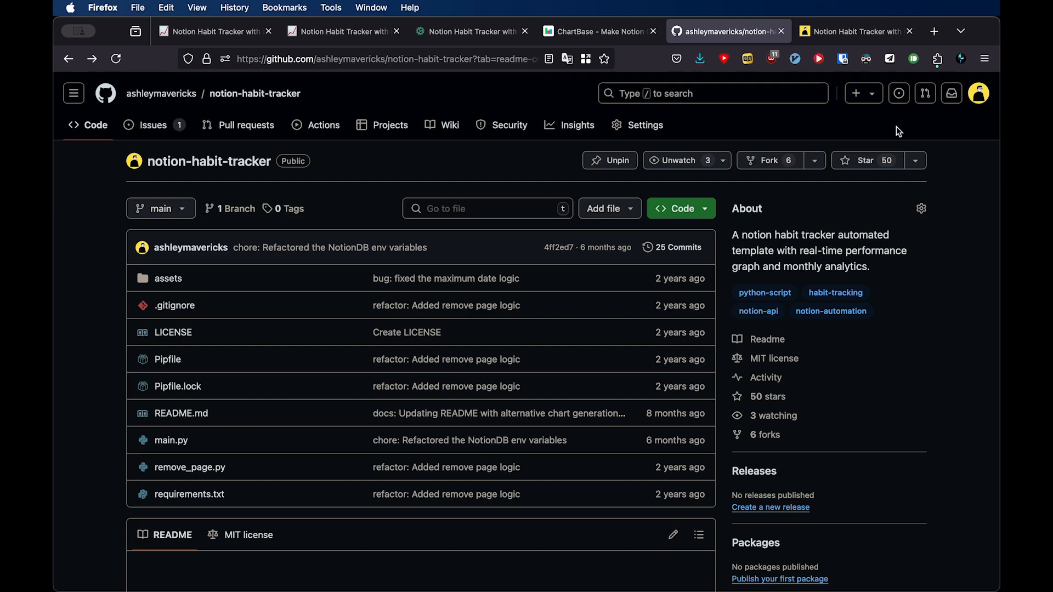
# Switch to the Gumroad page of Notion Habit Tracker with Monthly Analytics and examine its template preview, from the welcome notes to Monthly Analytics.
pyautogui.click(858, 36)
pyautogui.scroll(-5, 683, 272)
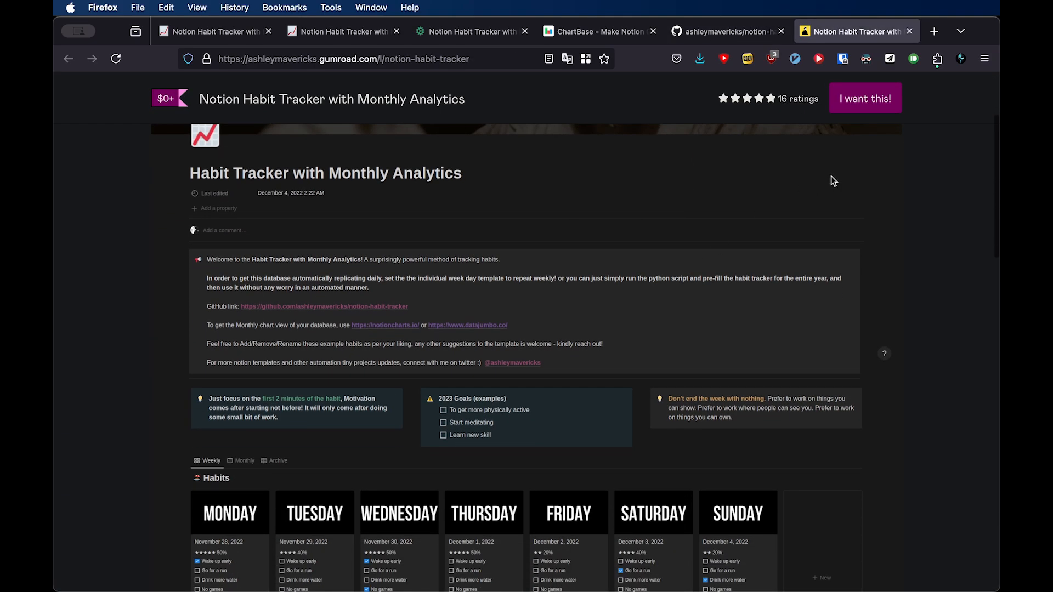
pyautogui.scroll(5, 831, 175)
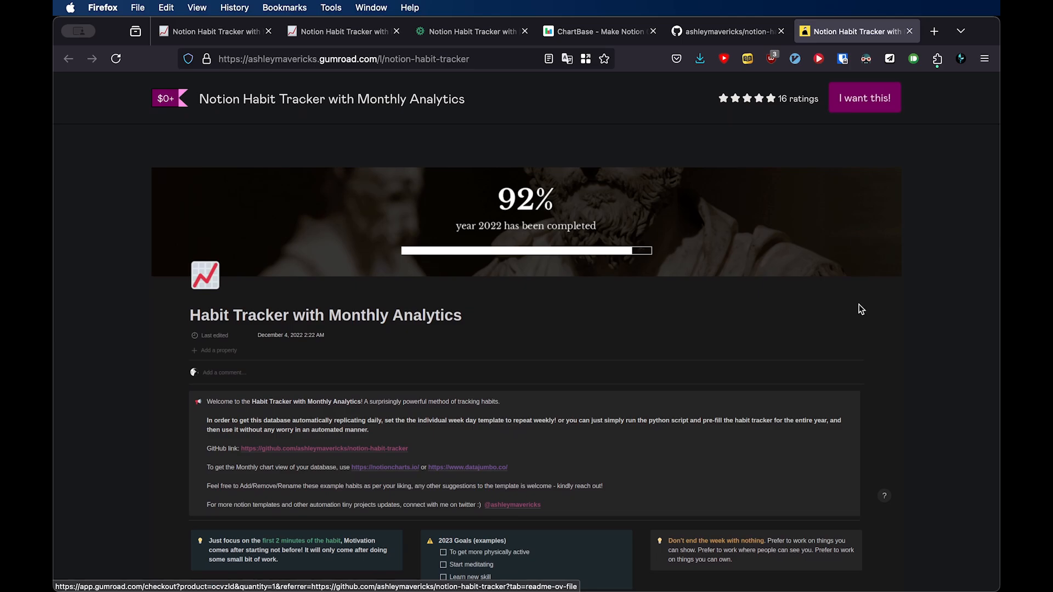
pyautogui.scroll(-15, 858, 306)
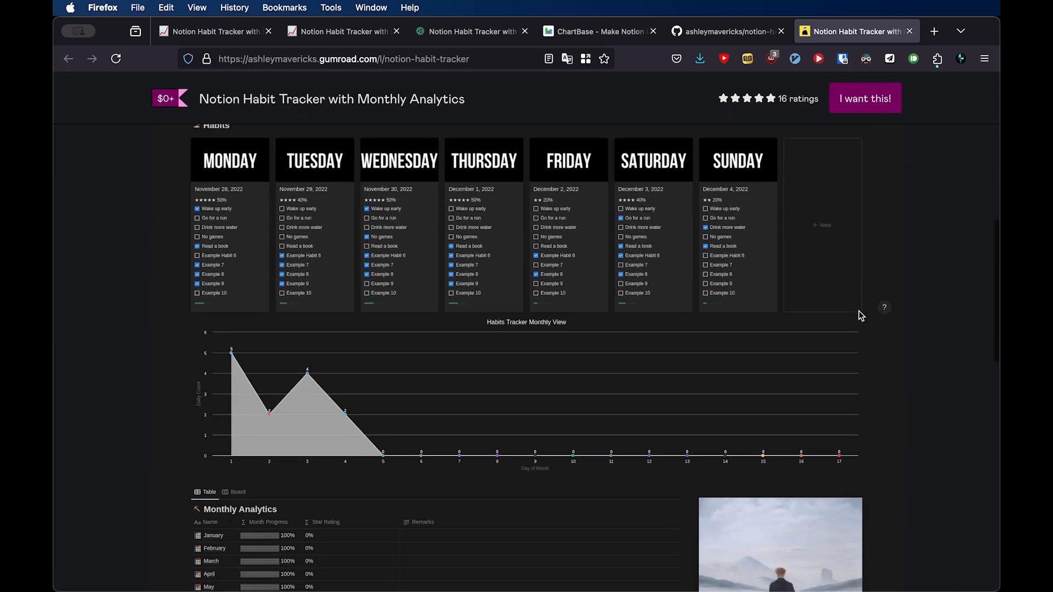
pyautogui.scroll(9, 860, 315)
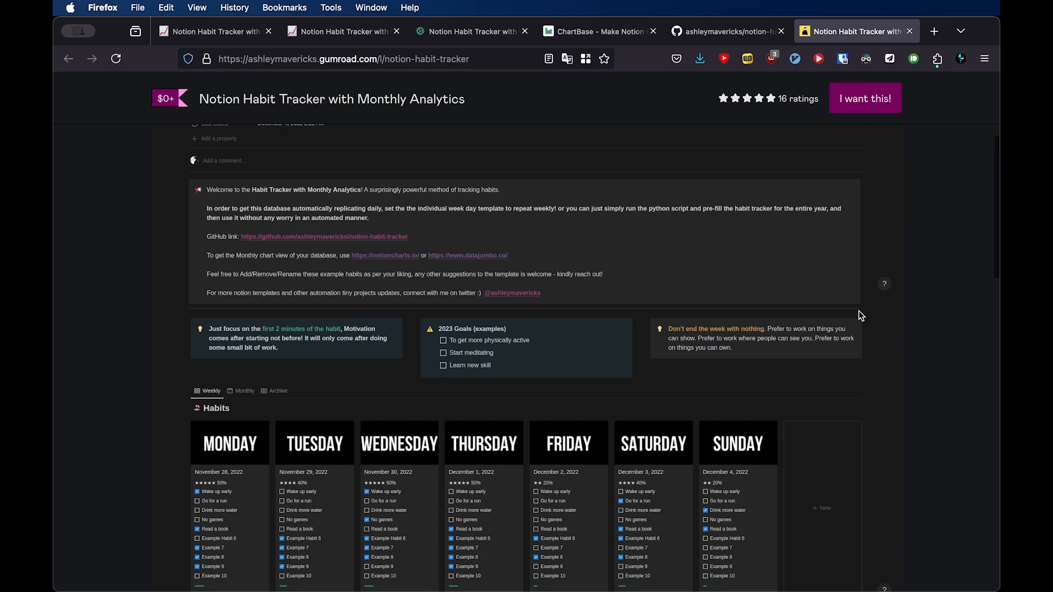